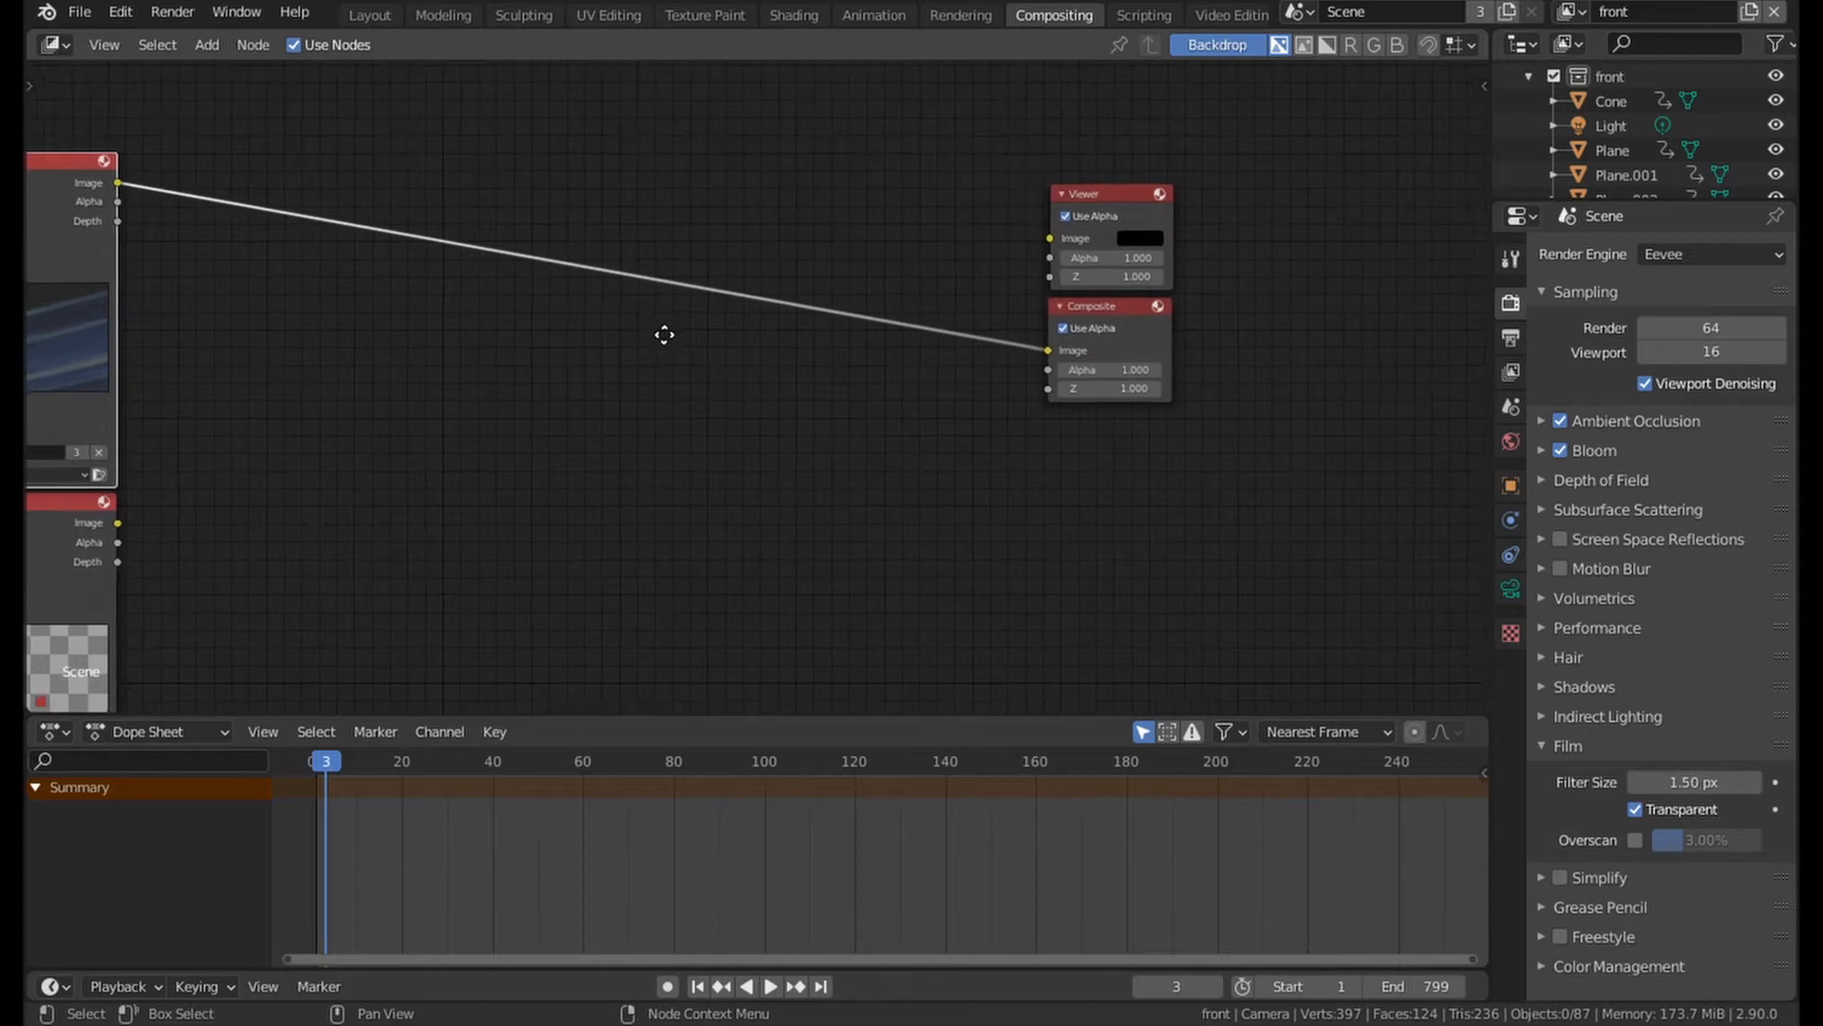
Add a File Output node above the link between the back Render Layers node and the Composite node.
scroll(532, 318, "up", 1)
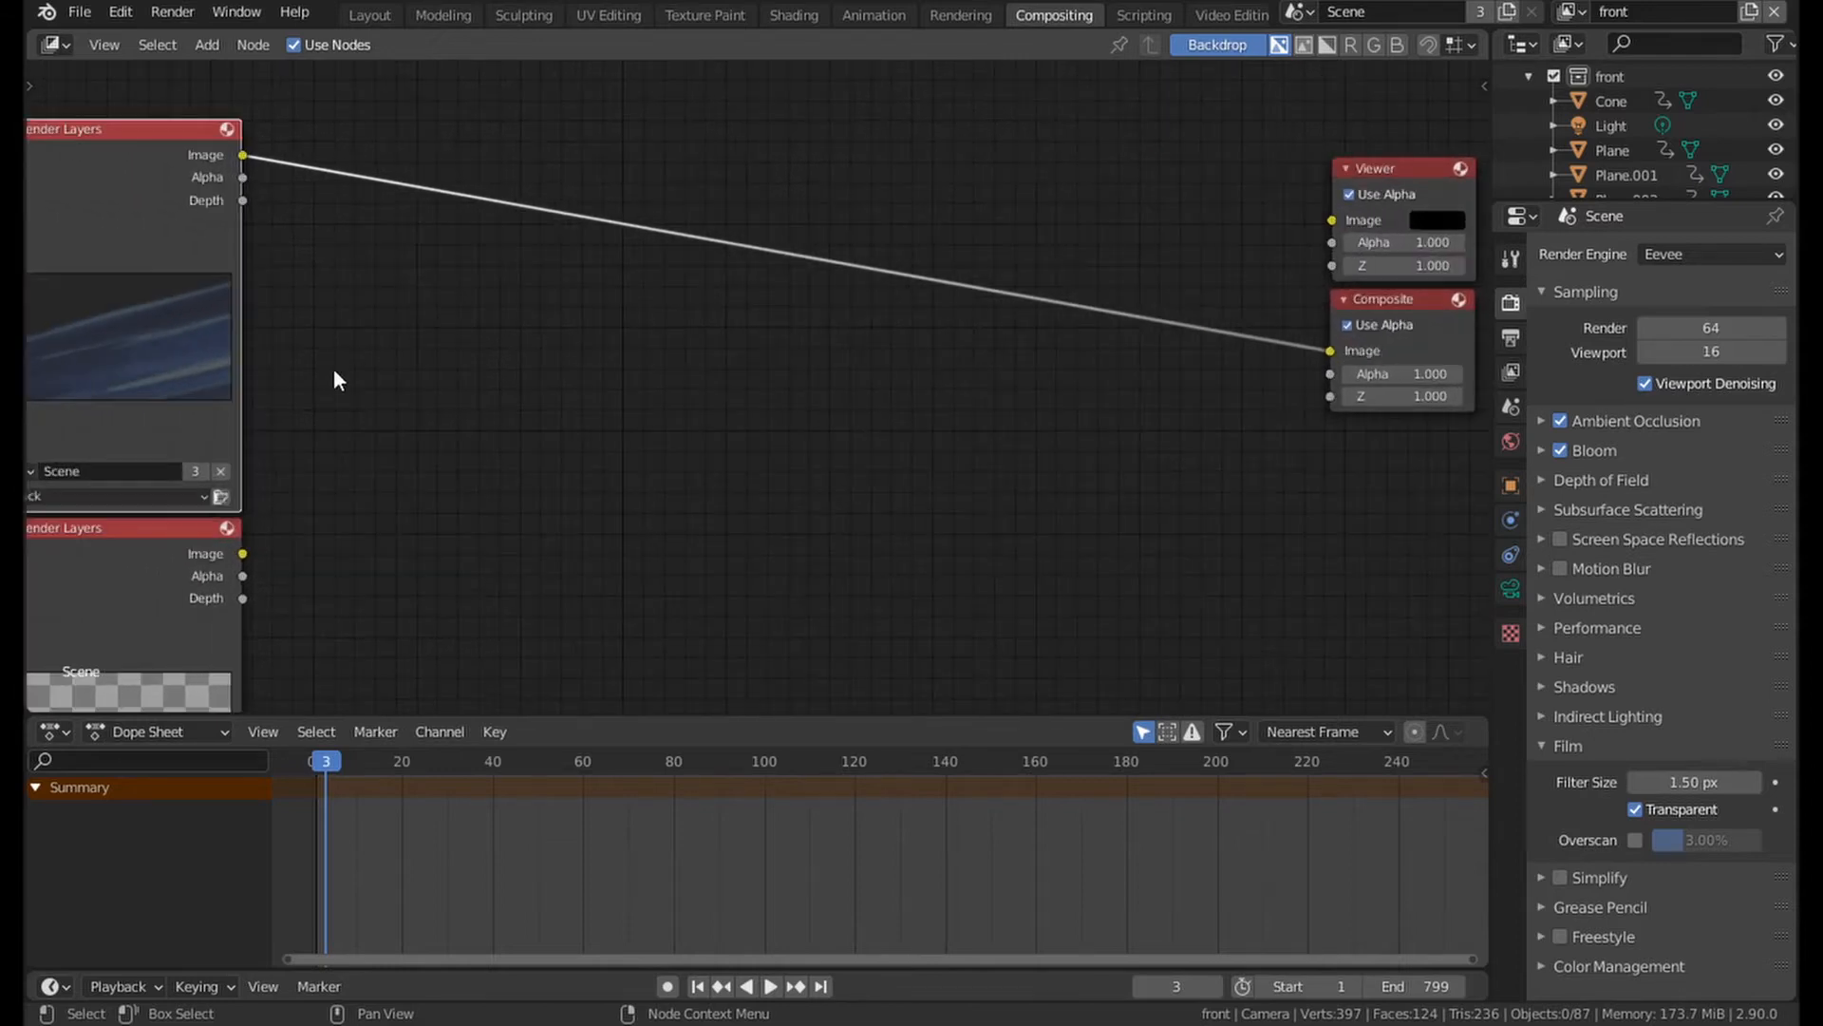
scroll(384, 498, "down", 2)
middle_click_drag(386, 500, 387, 452)
middle_click_drag(505, 384, 505, 333)
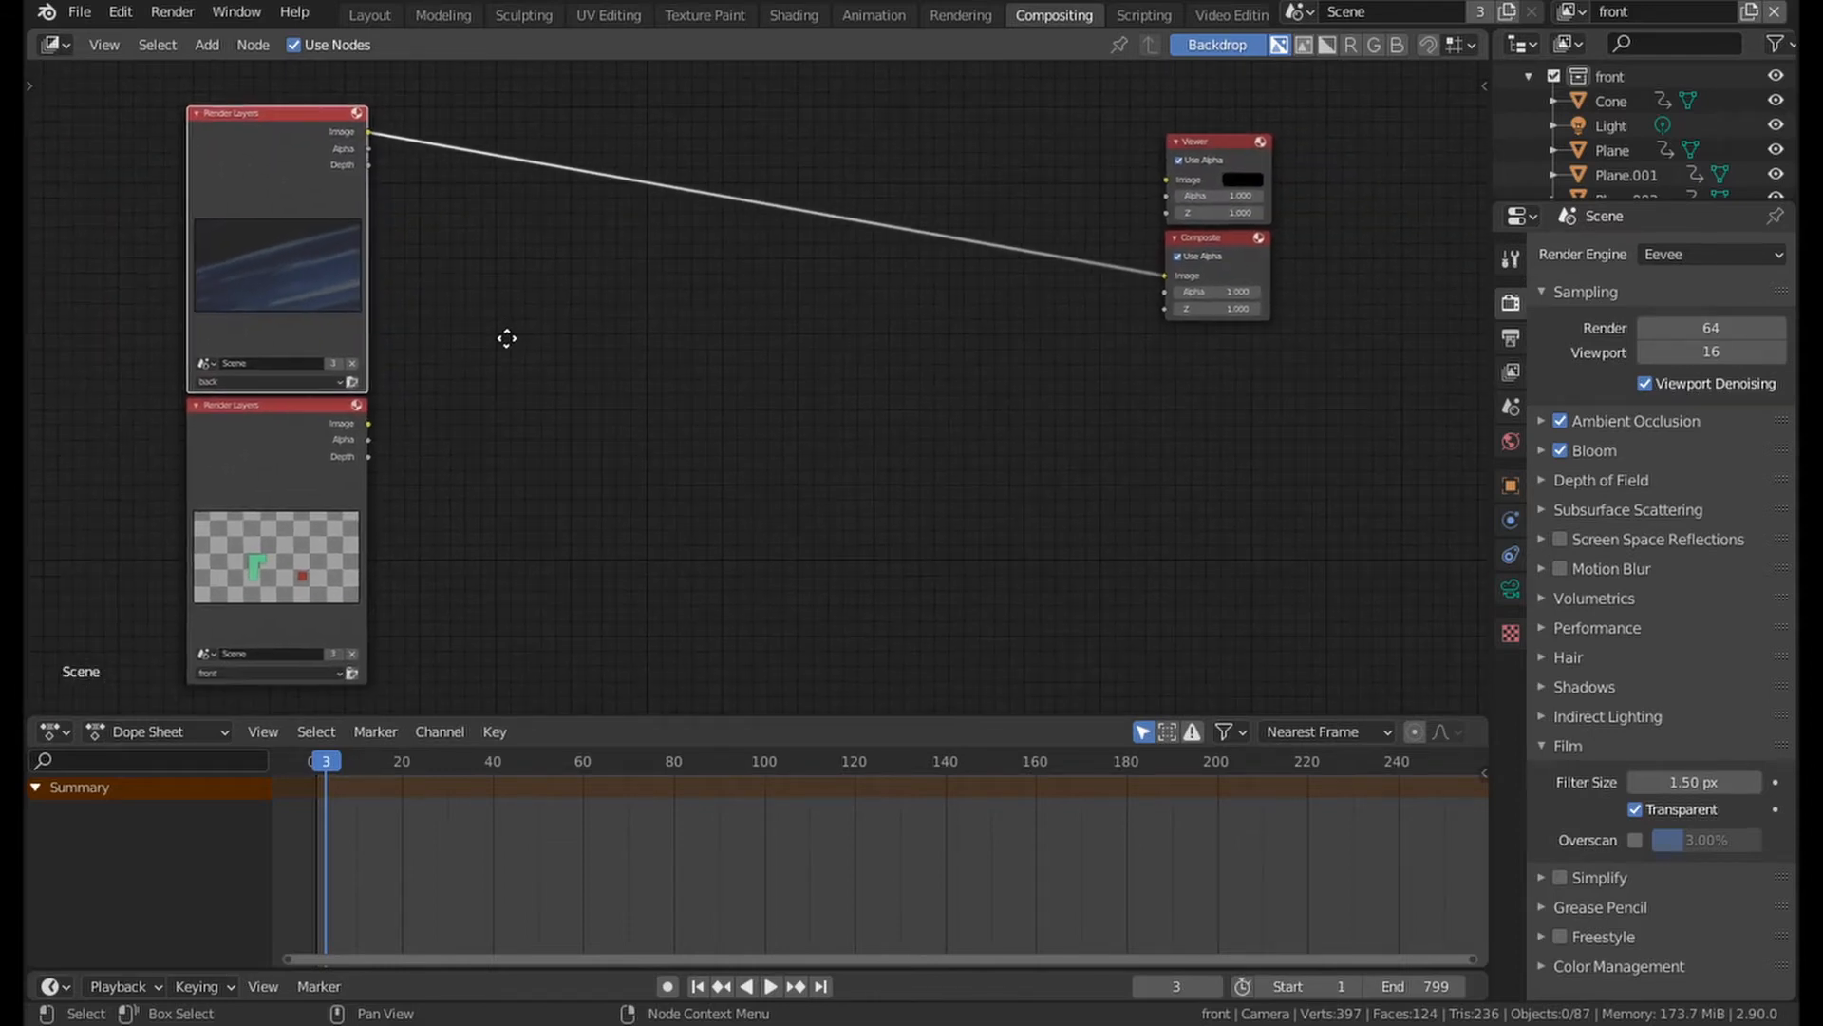
scroll(665, 275, "up", 1)
middle_click_drag(664, 275, 689, 317)
key("shift+a")
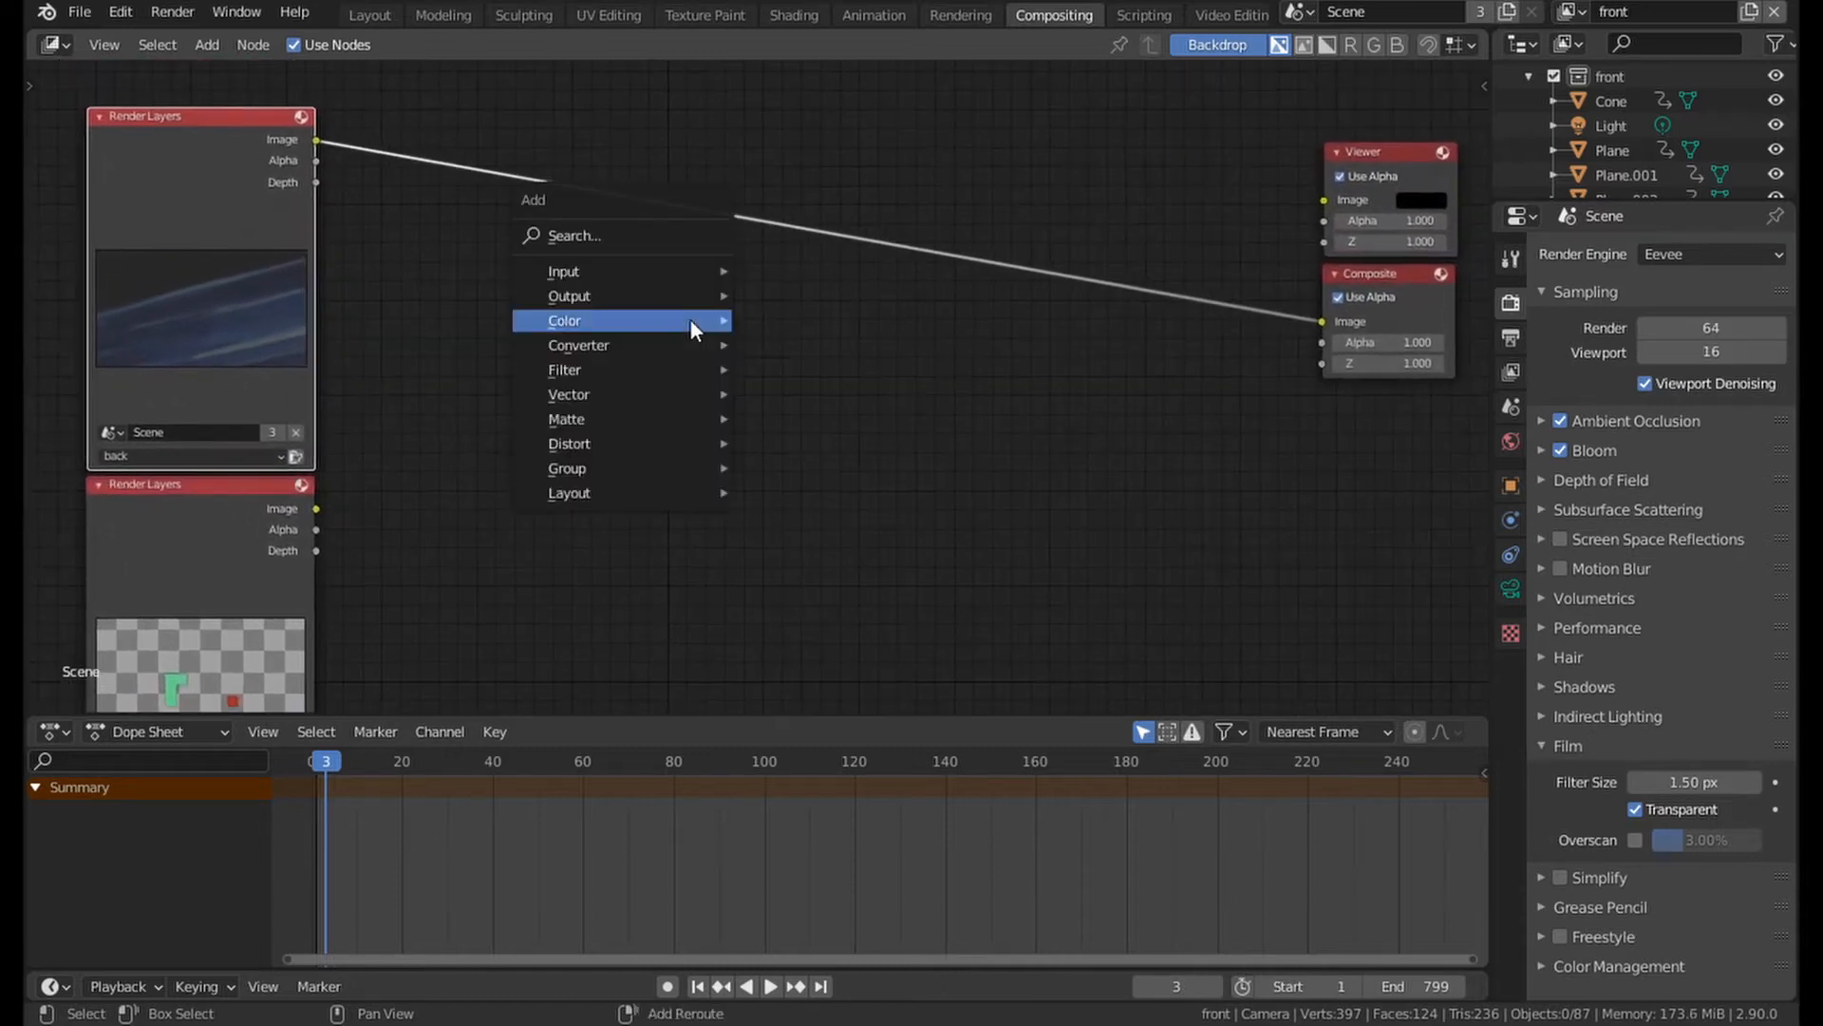
mouse_move(678, 293)
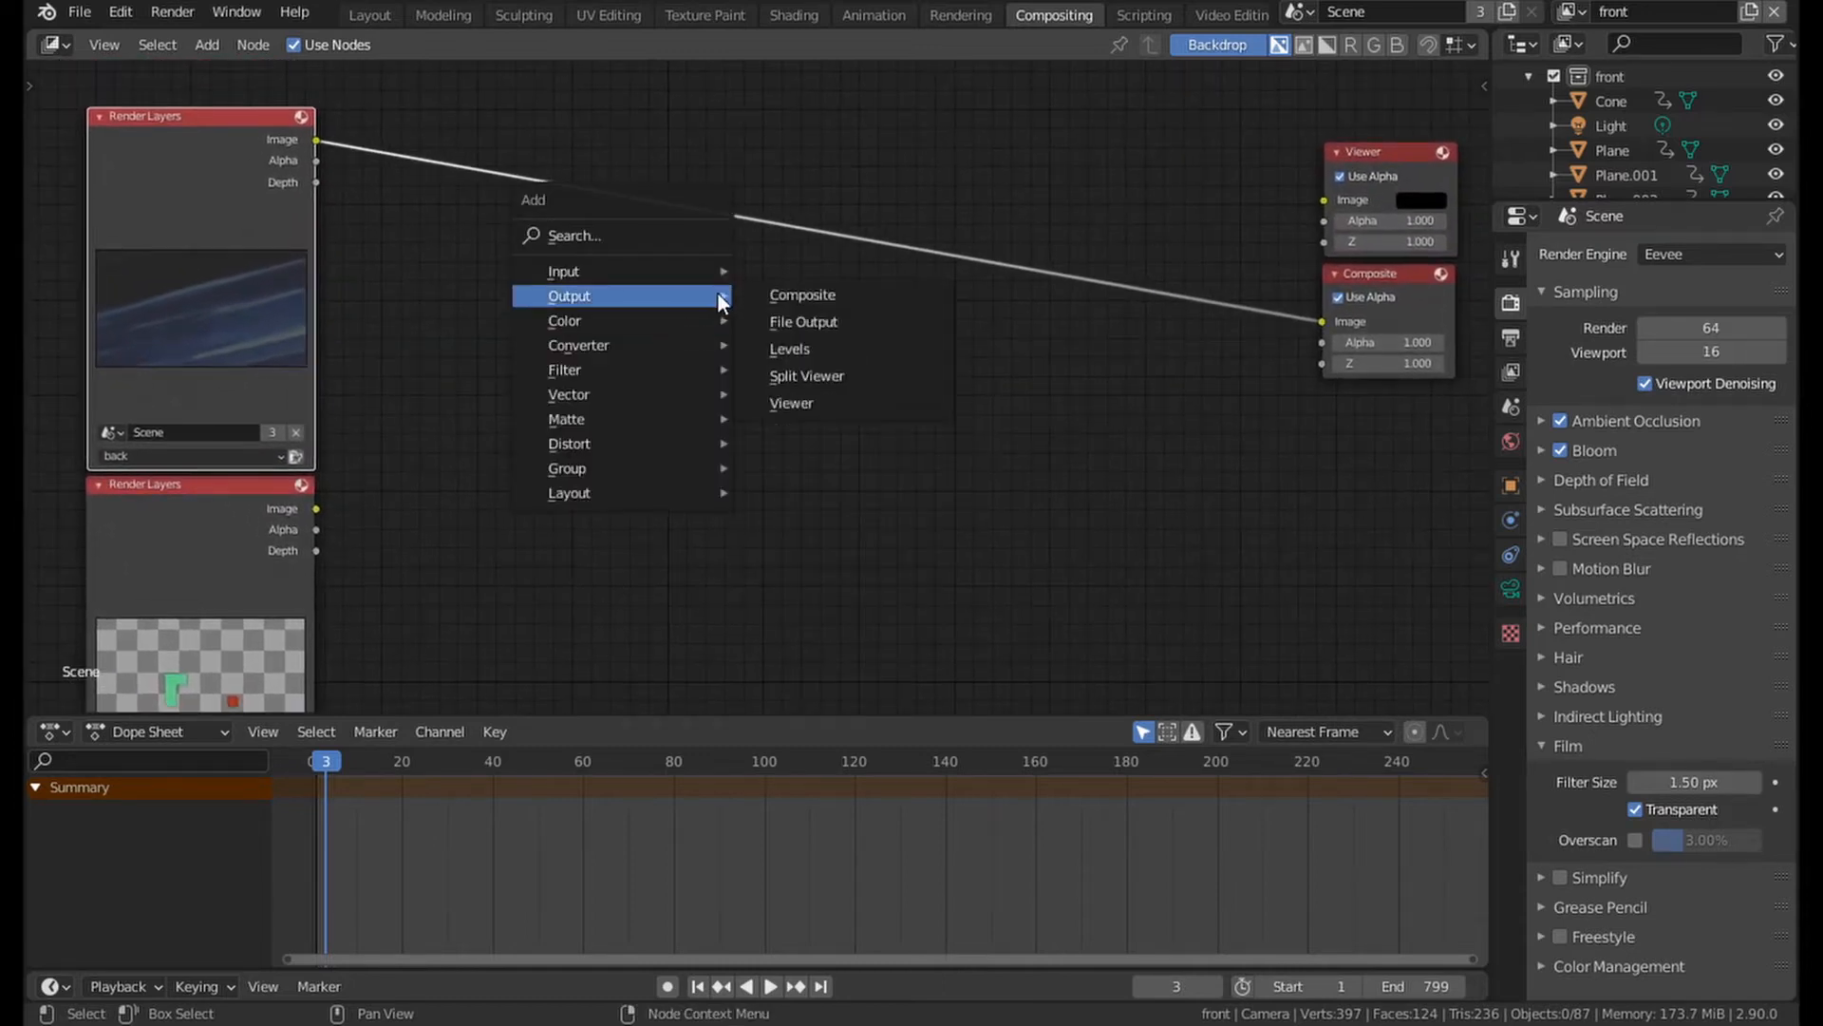
left_click(838, 320)
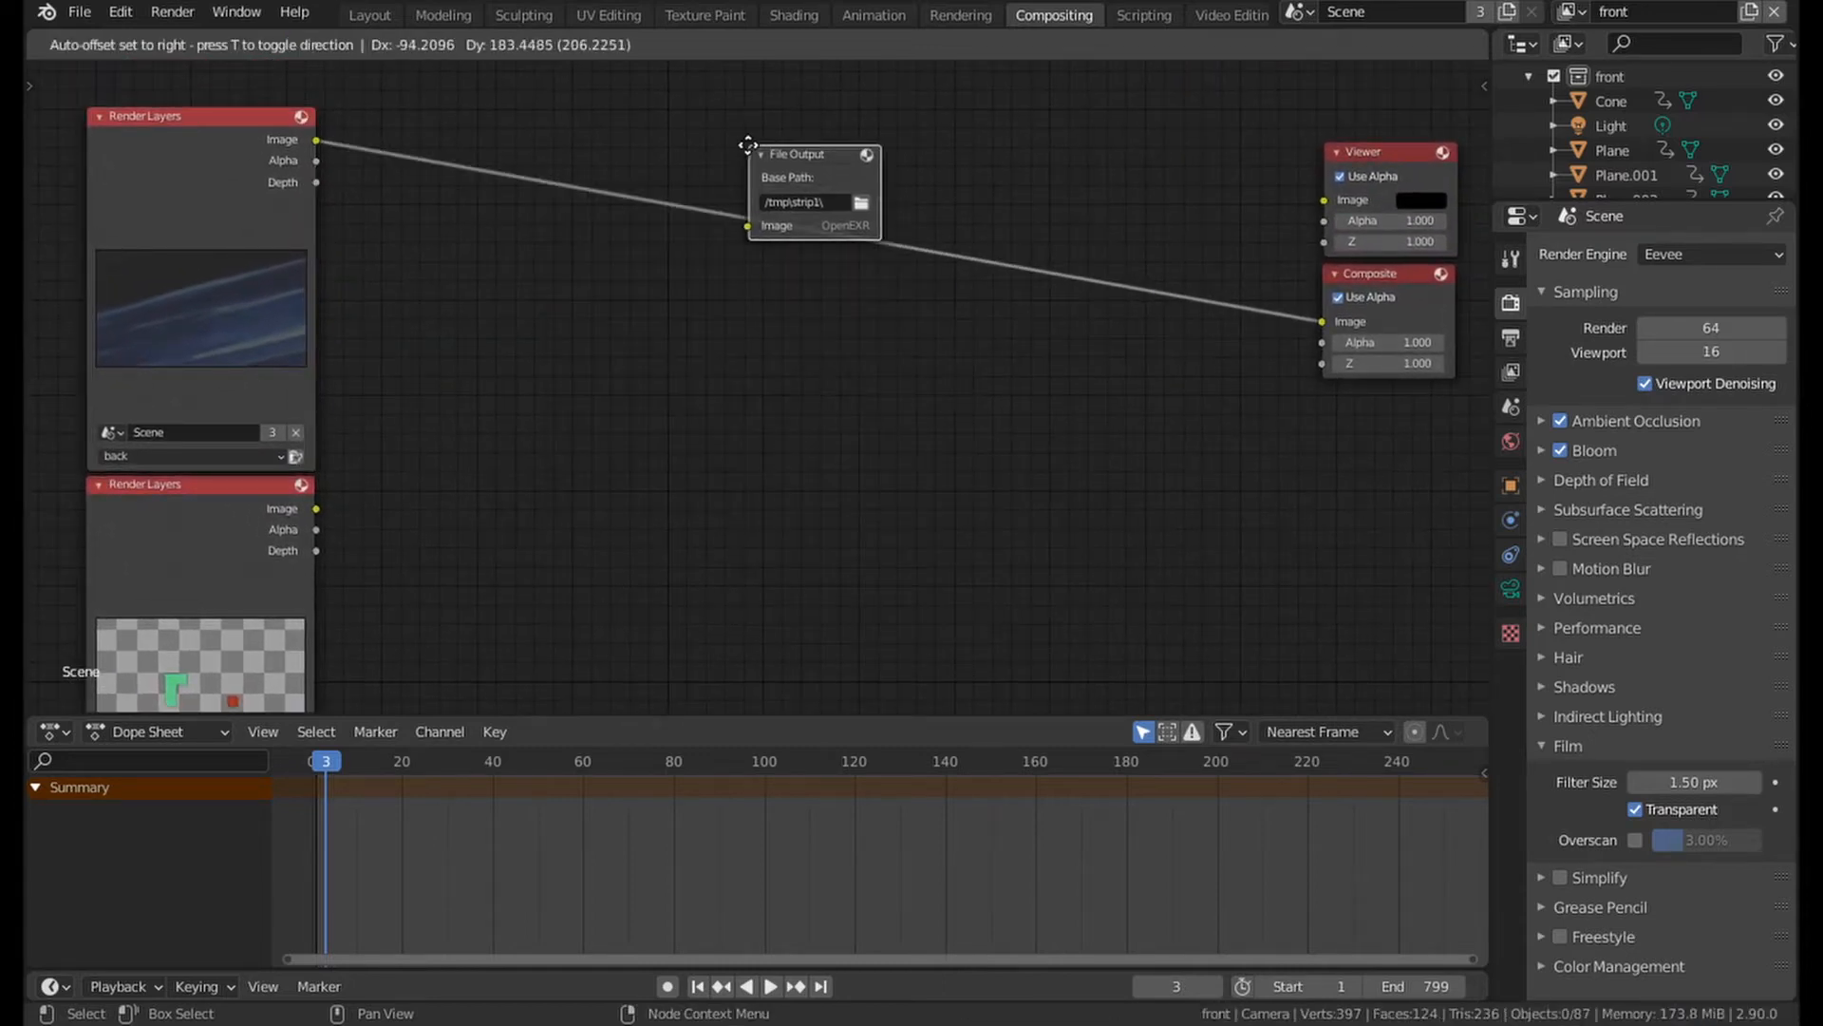
left_click(764, 97)
Reposition the File Output node and feed it the Image output of the back Render Layers node.
middle_click_drag(795, 162, 885, 434)
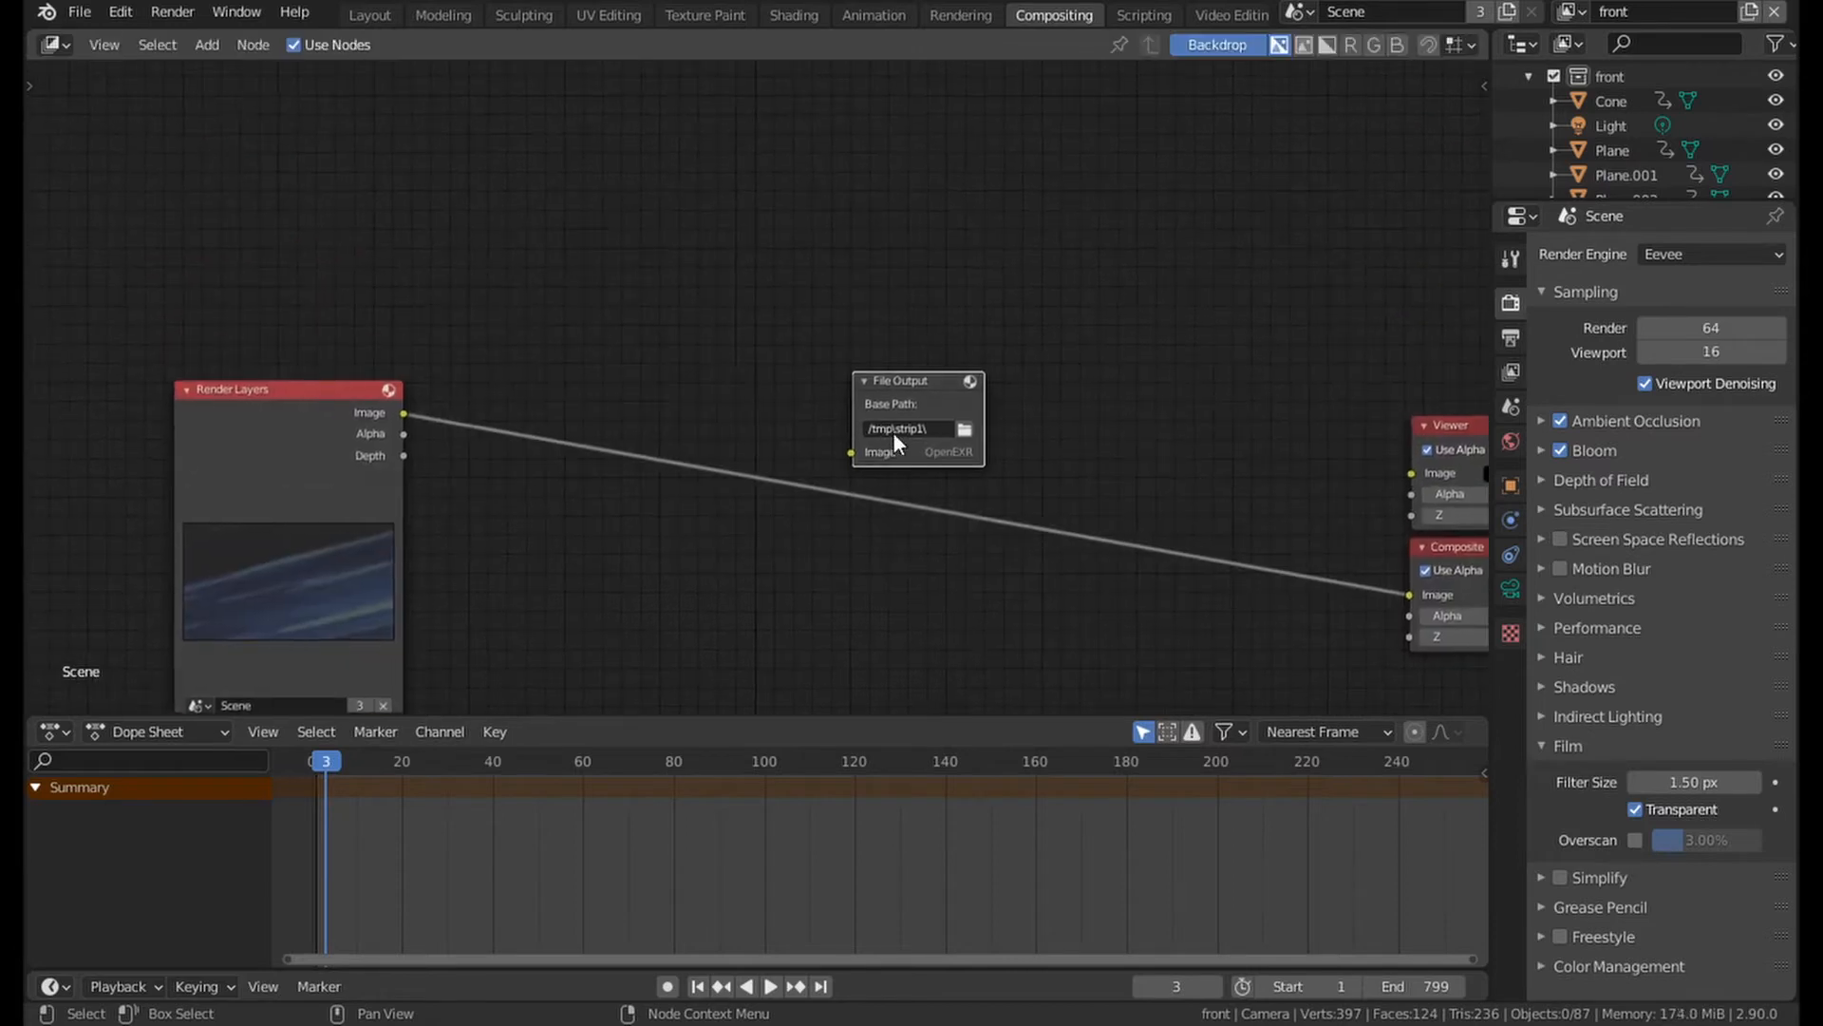
scroll(895, 425, "up", 1)
left_click_drag(903, 385, 863, 326)
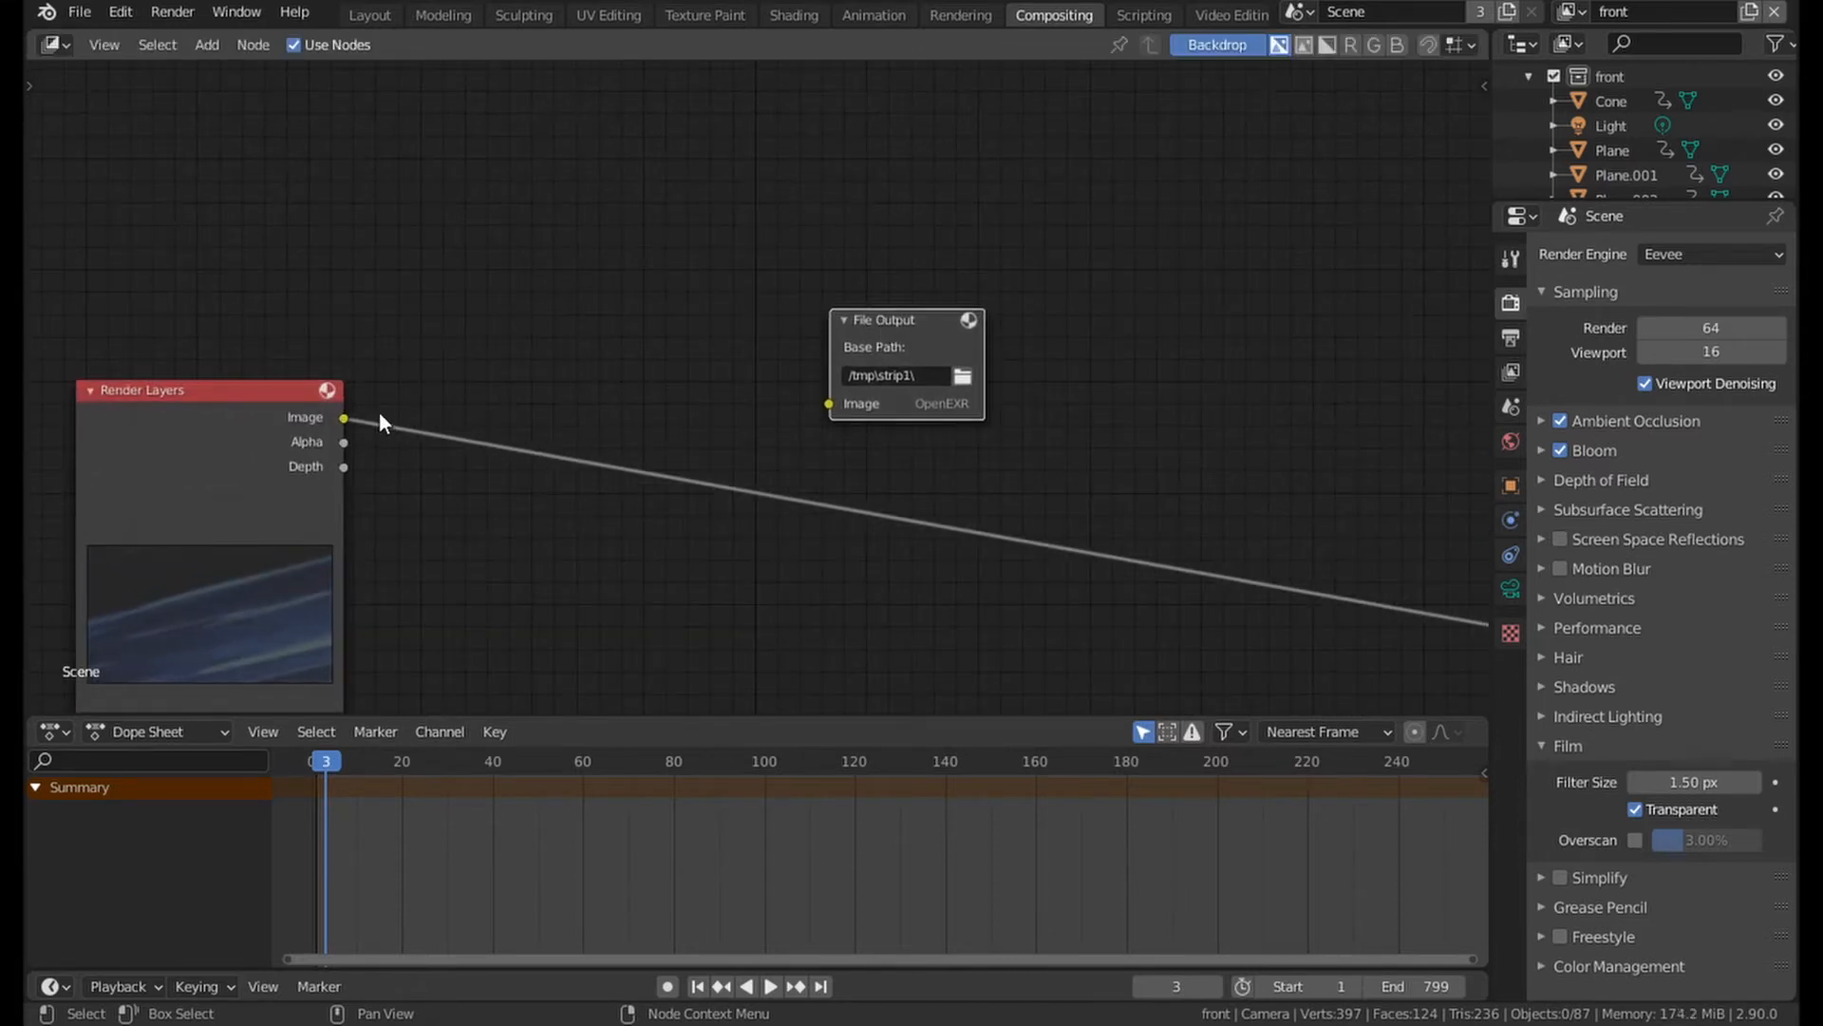
left_click_drag(343, 418, 865, 400)
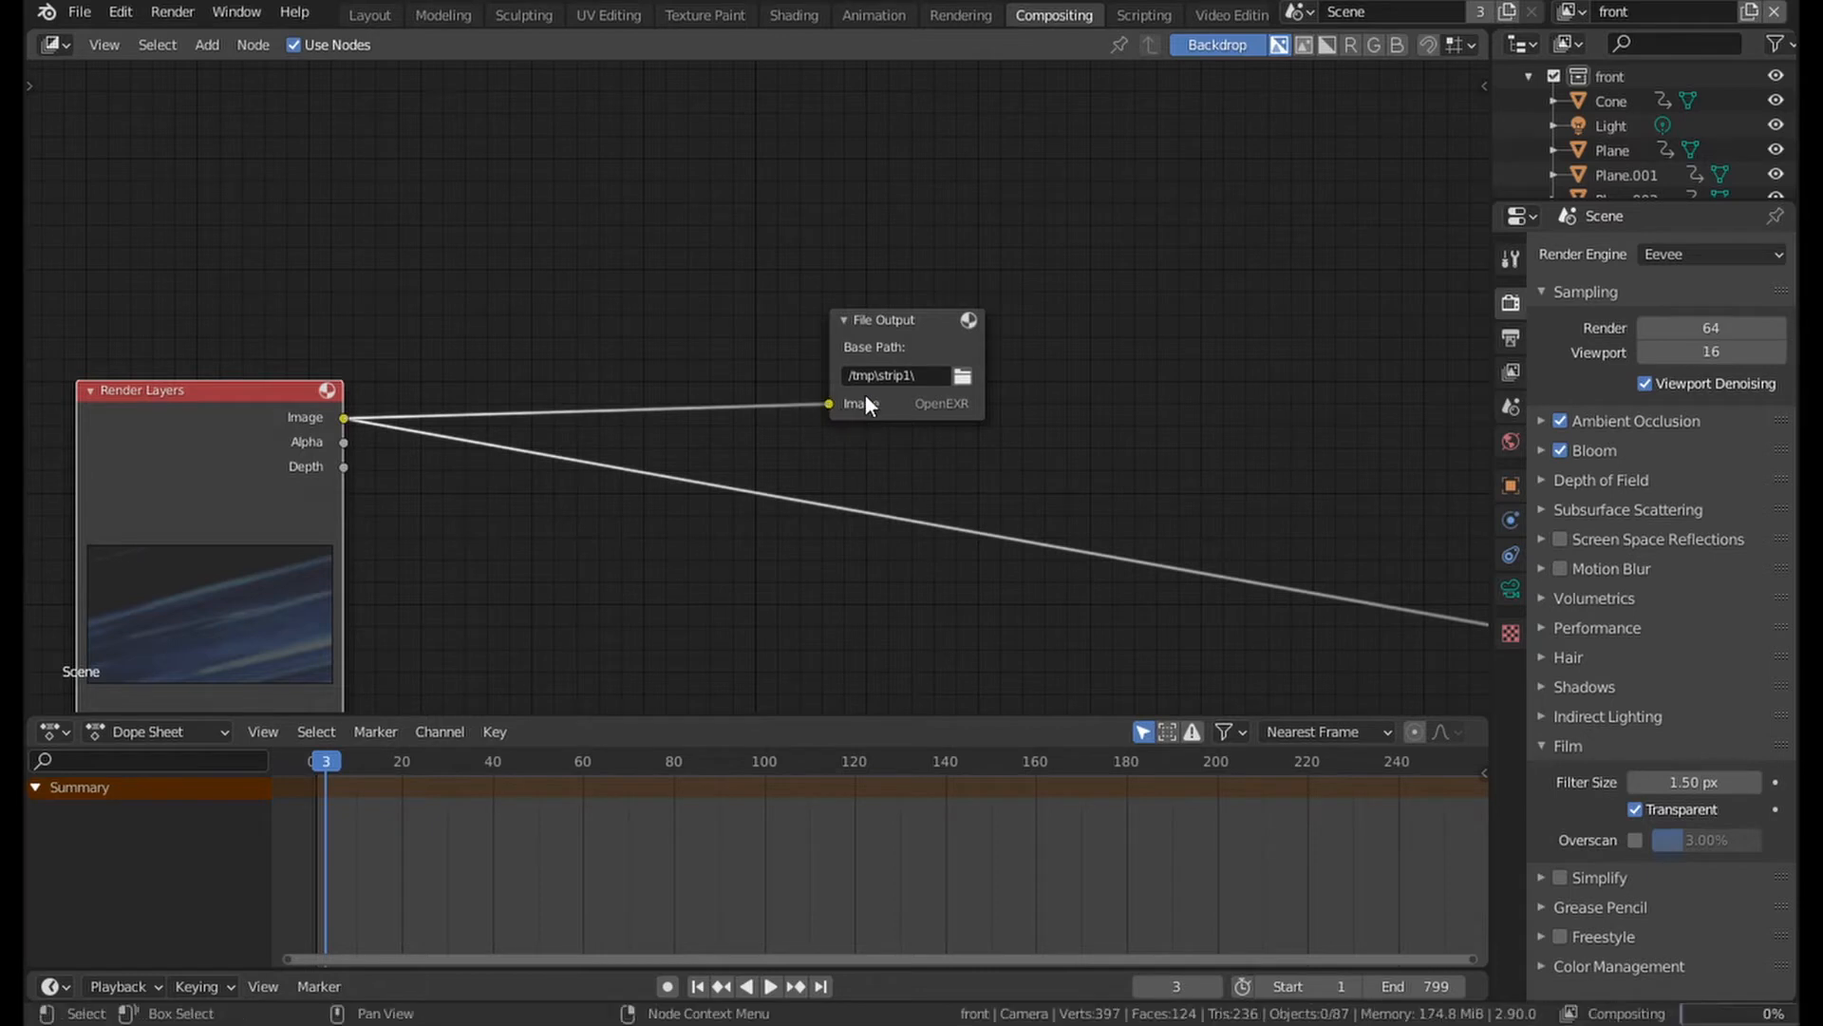
left_click_drag(878, 336, 839, 322)
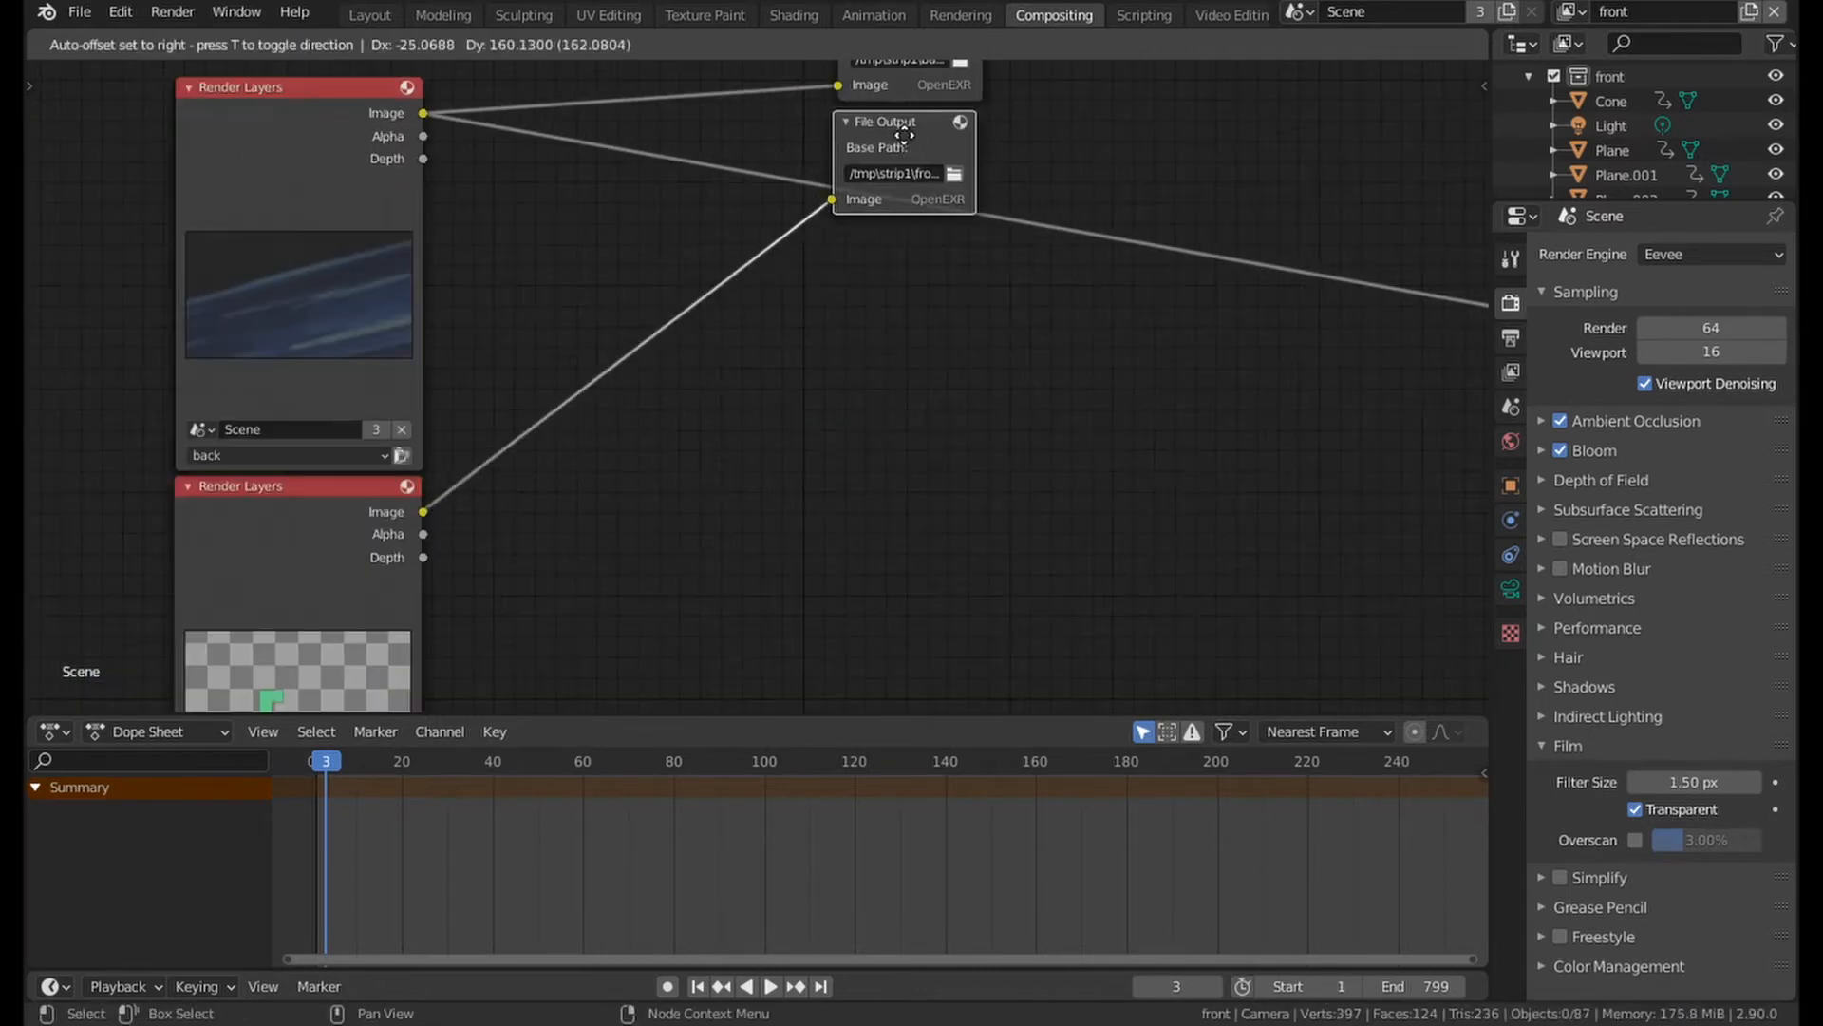
Bring the rendered Image0003.exr files into the node editor and layer the front over the back with an Alpha Over node.
scroll(1299, 270, "down", 3)
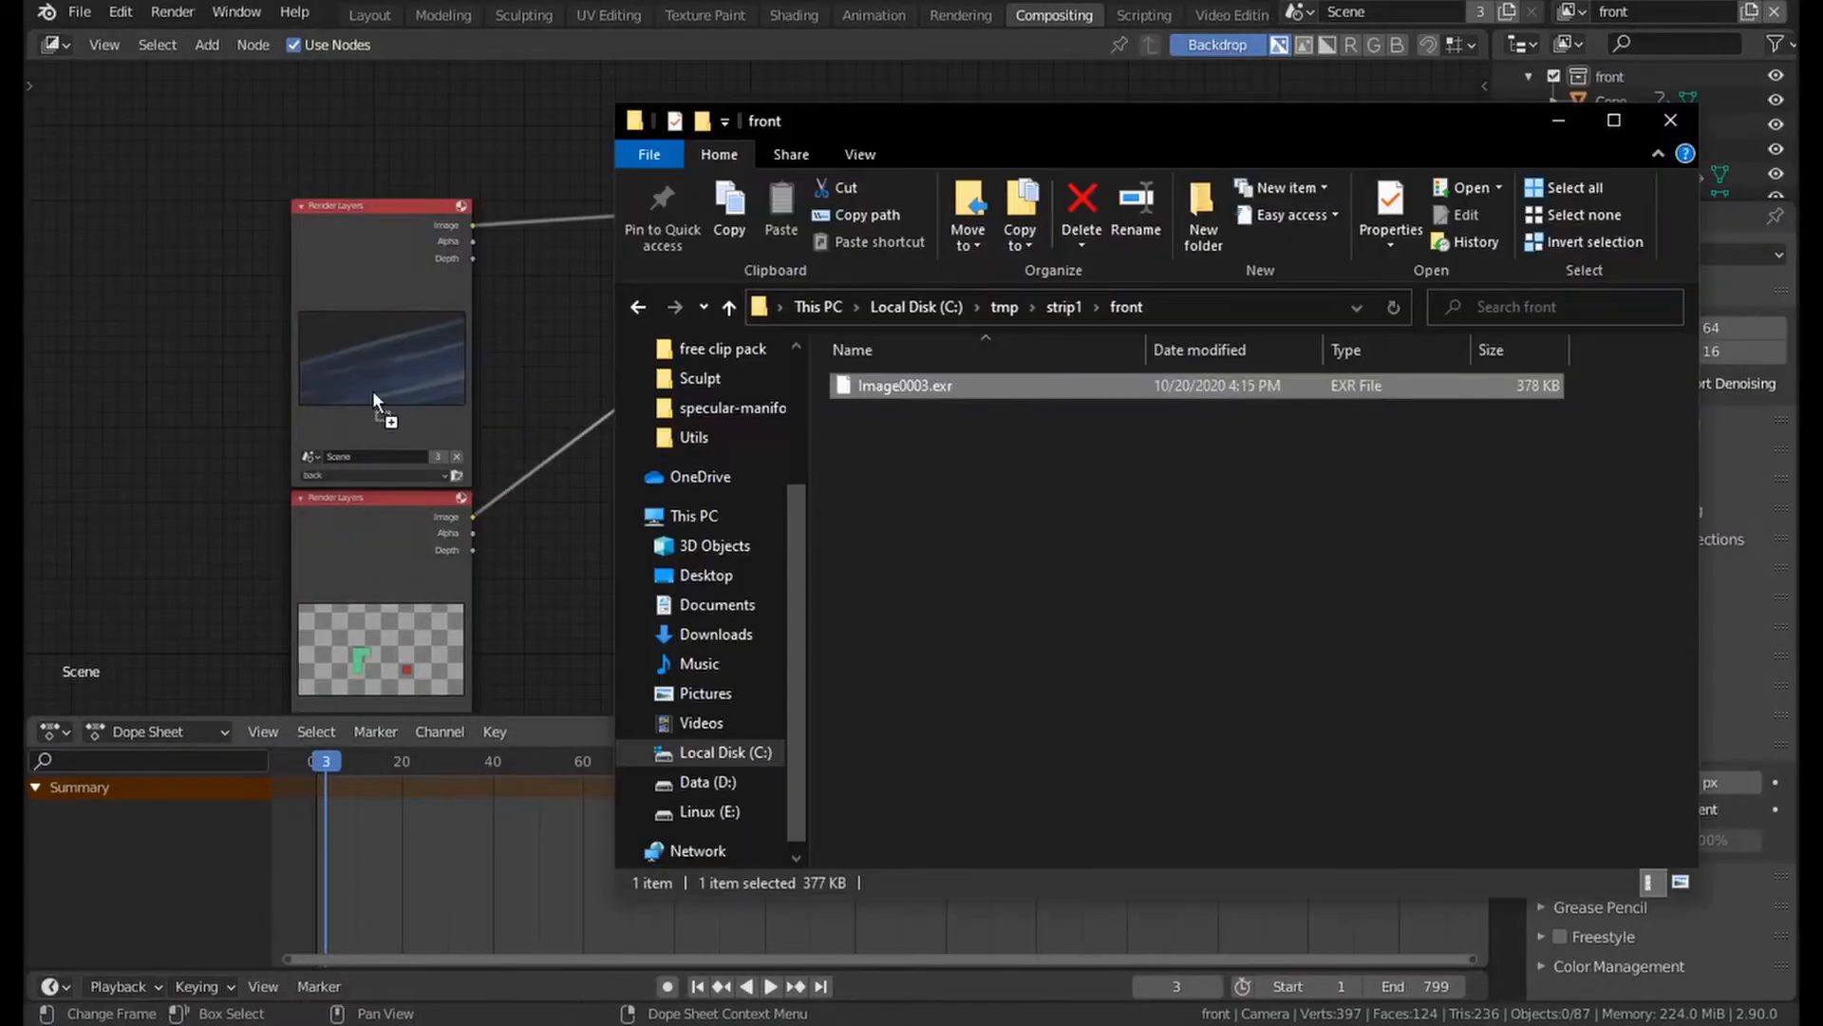
left_click_drag(373, 390, 144, 363)
left_click_drag(1261, 600, 719, 233)
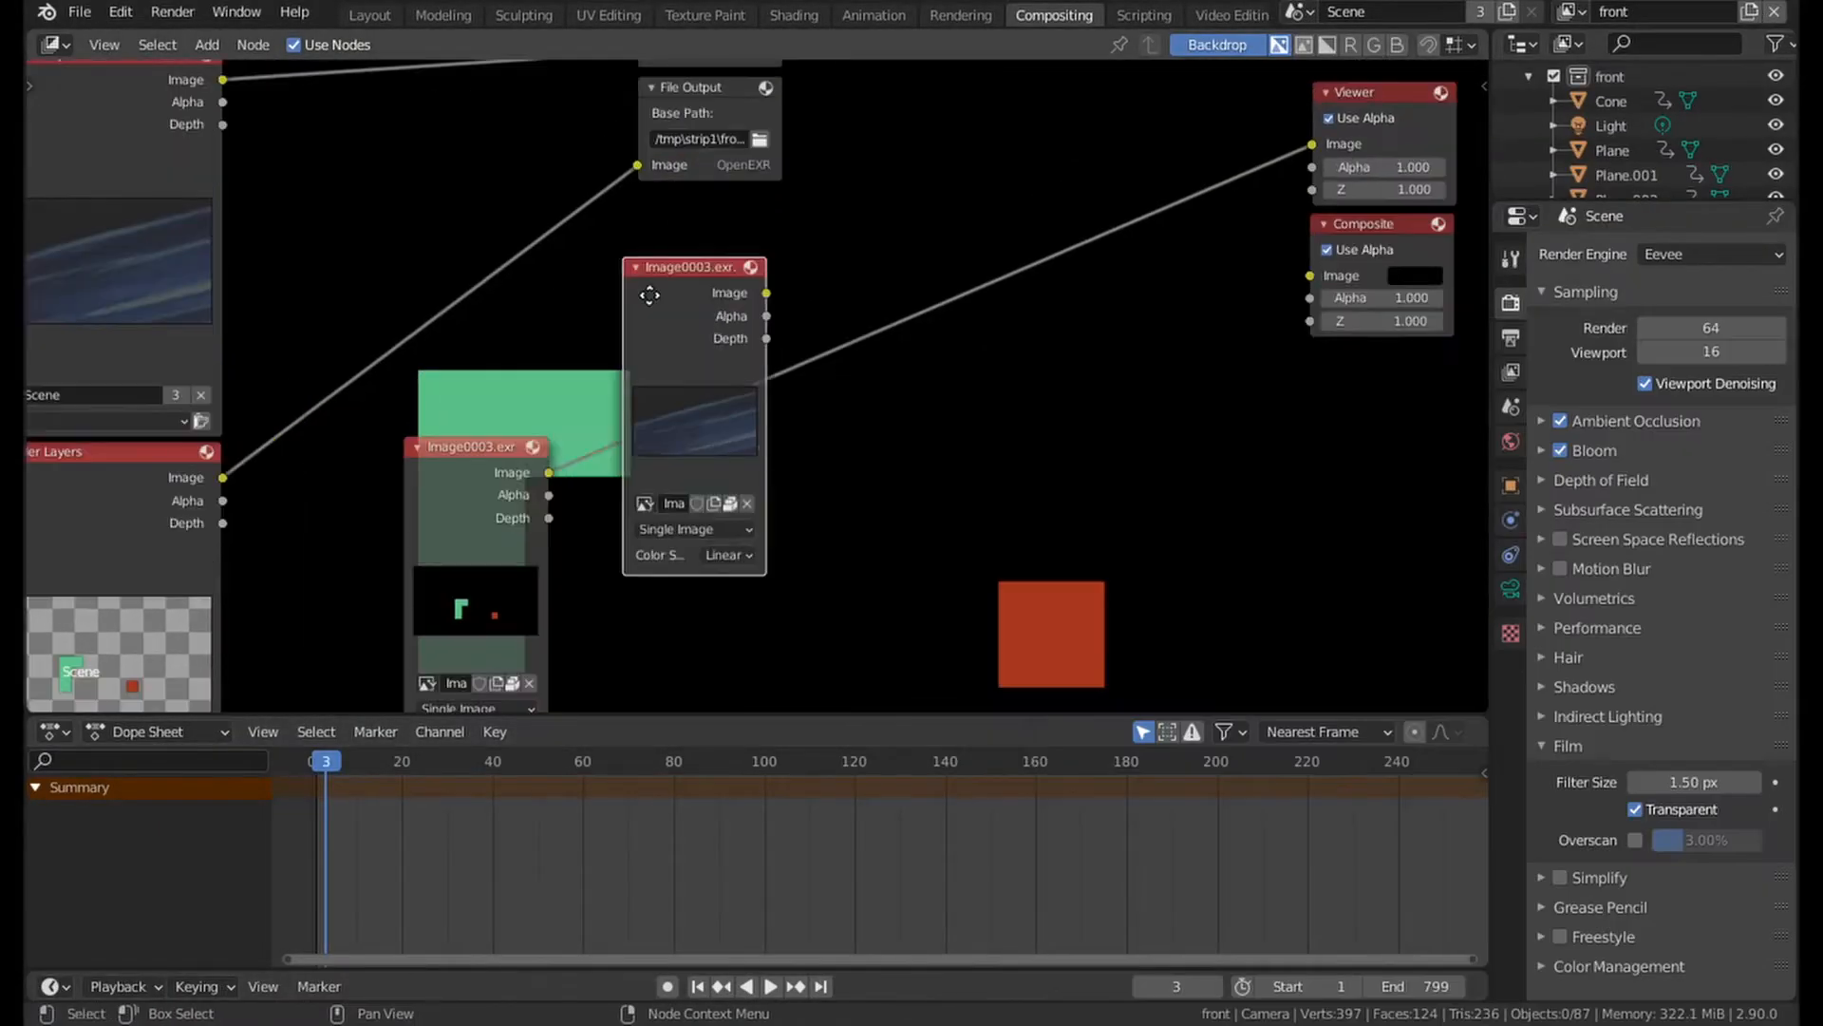
key("shift+a")
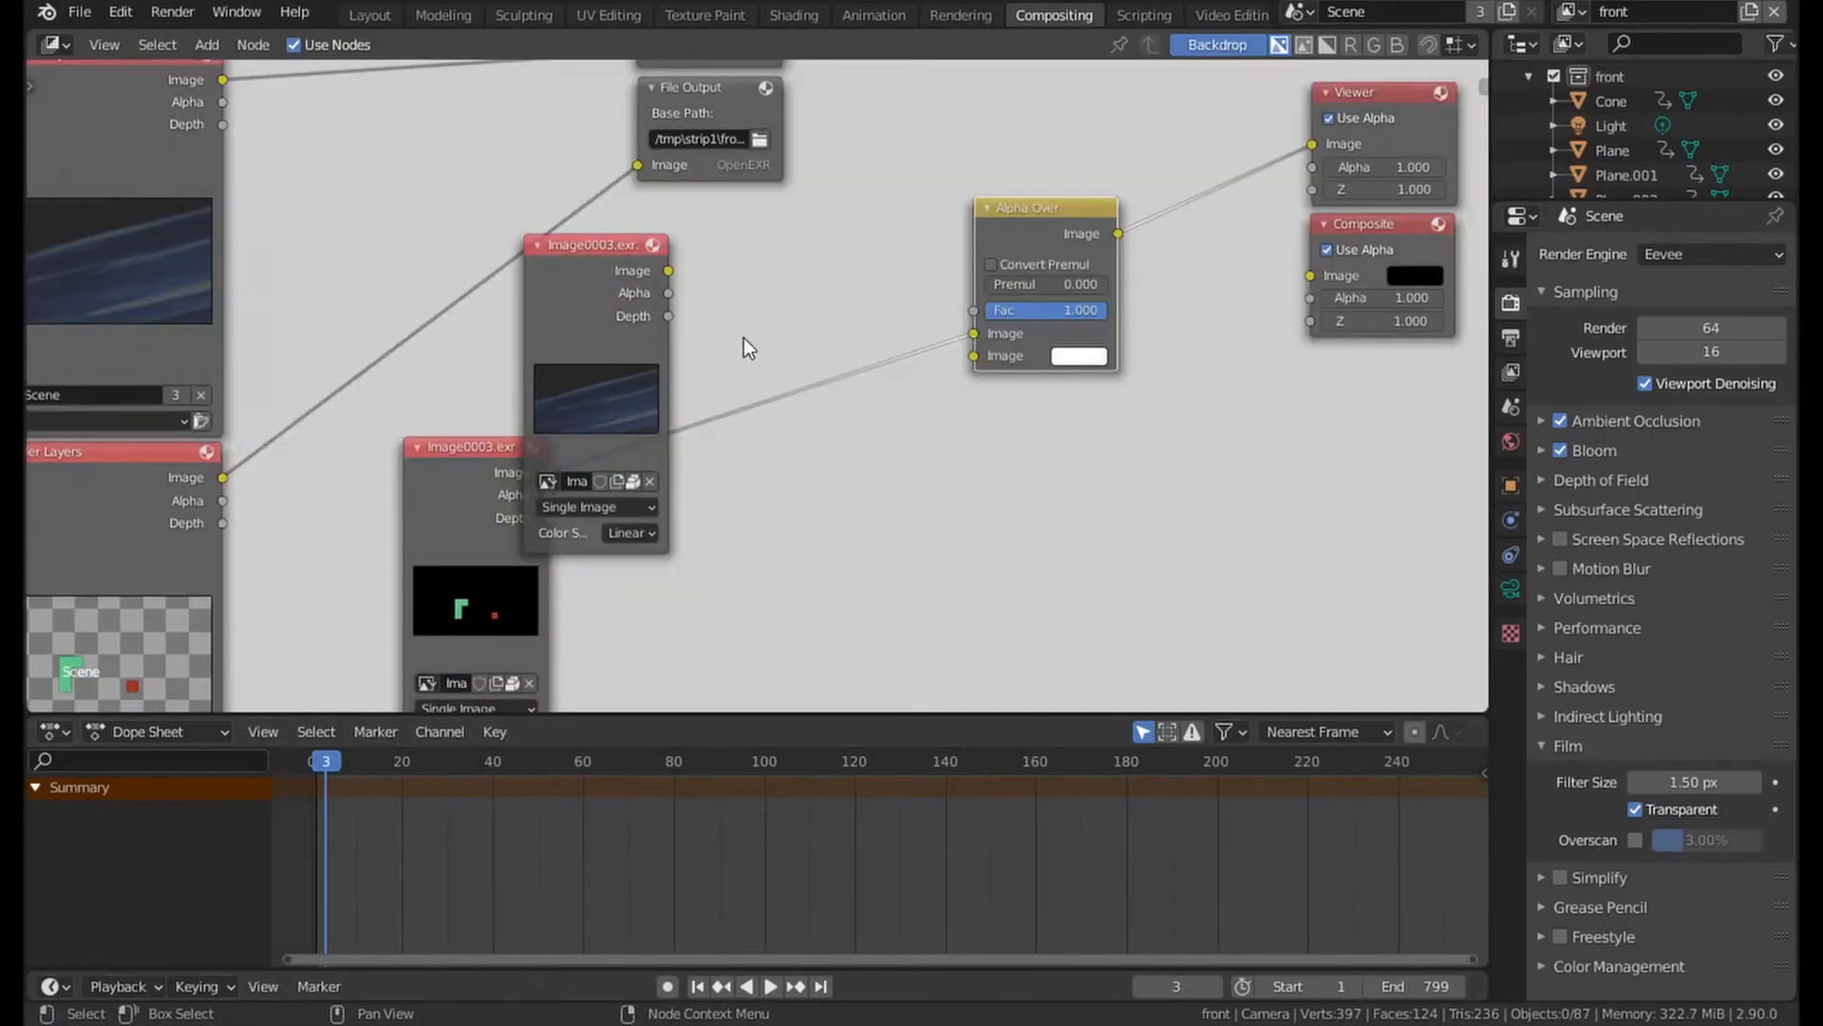
left_click_drag(669, 271, 974, 334)
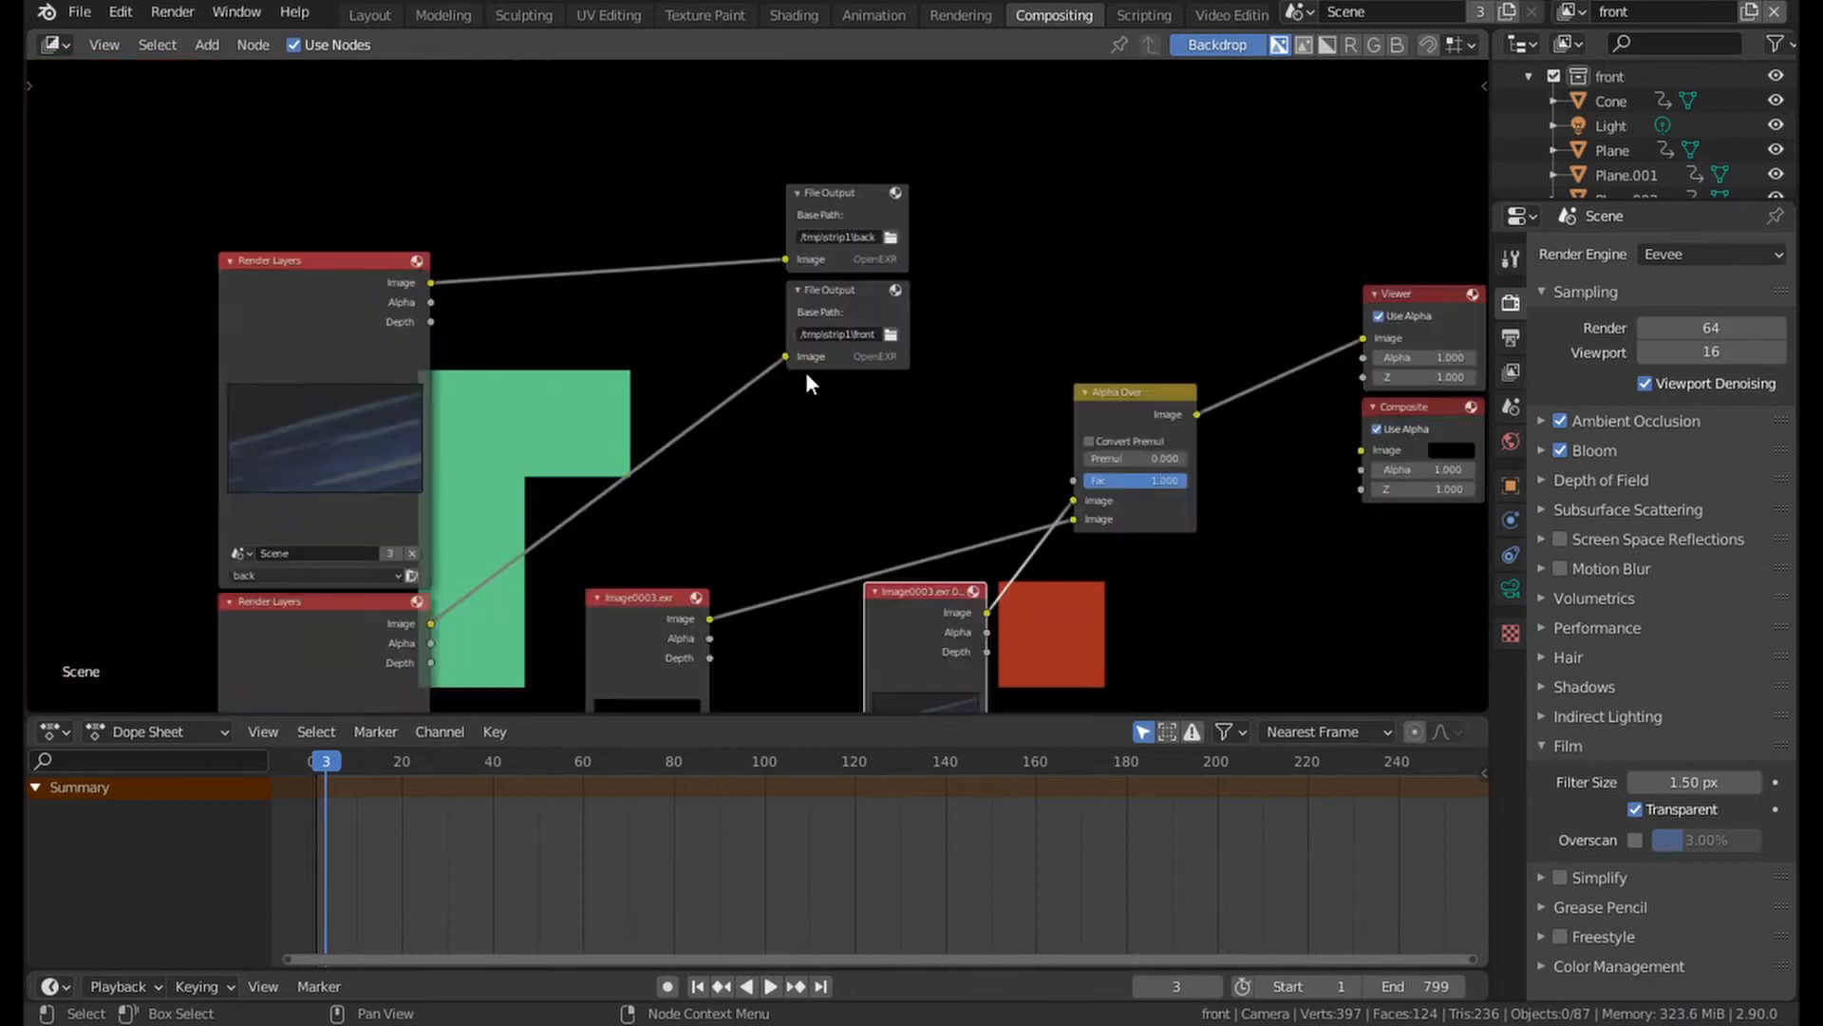
Set the color mode of the front layer's File Output node to RGBA.
scroll(1016, 488, "up", 5)
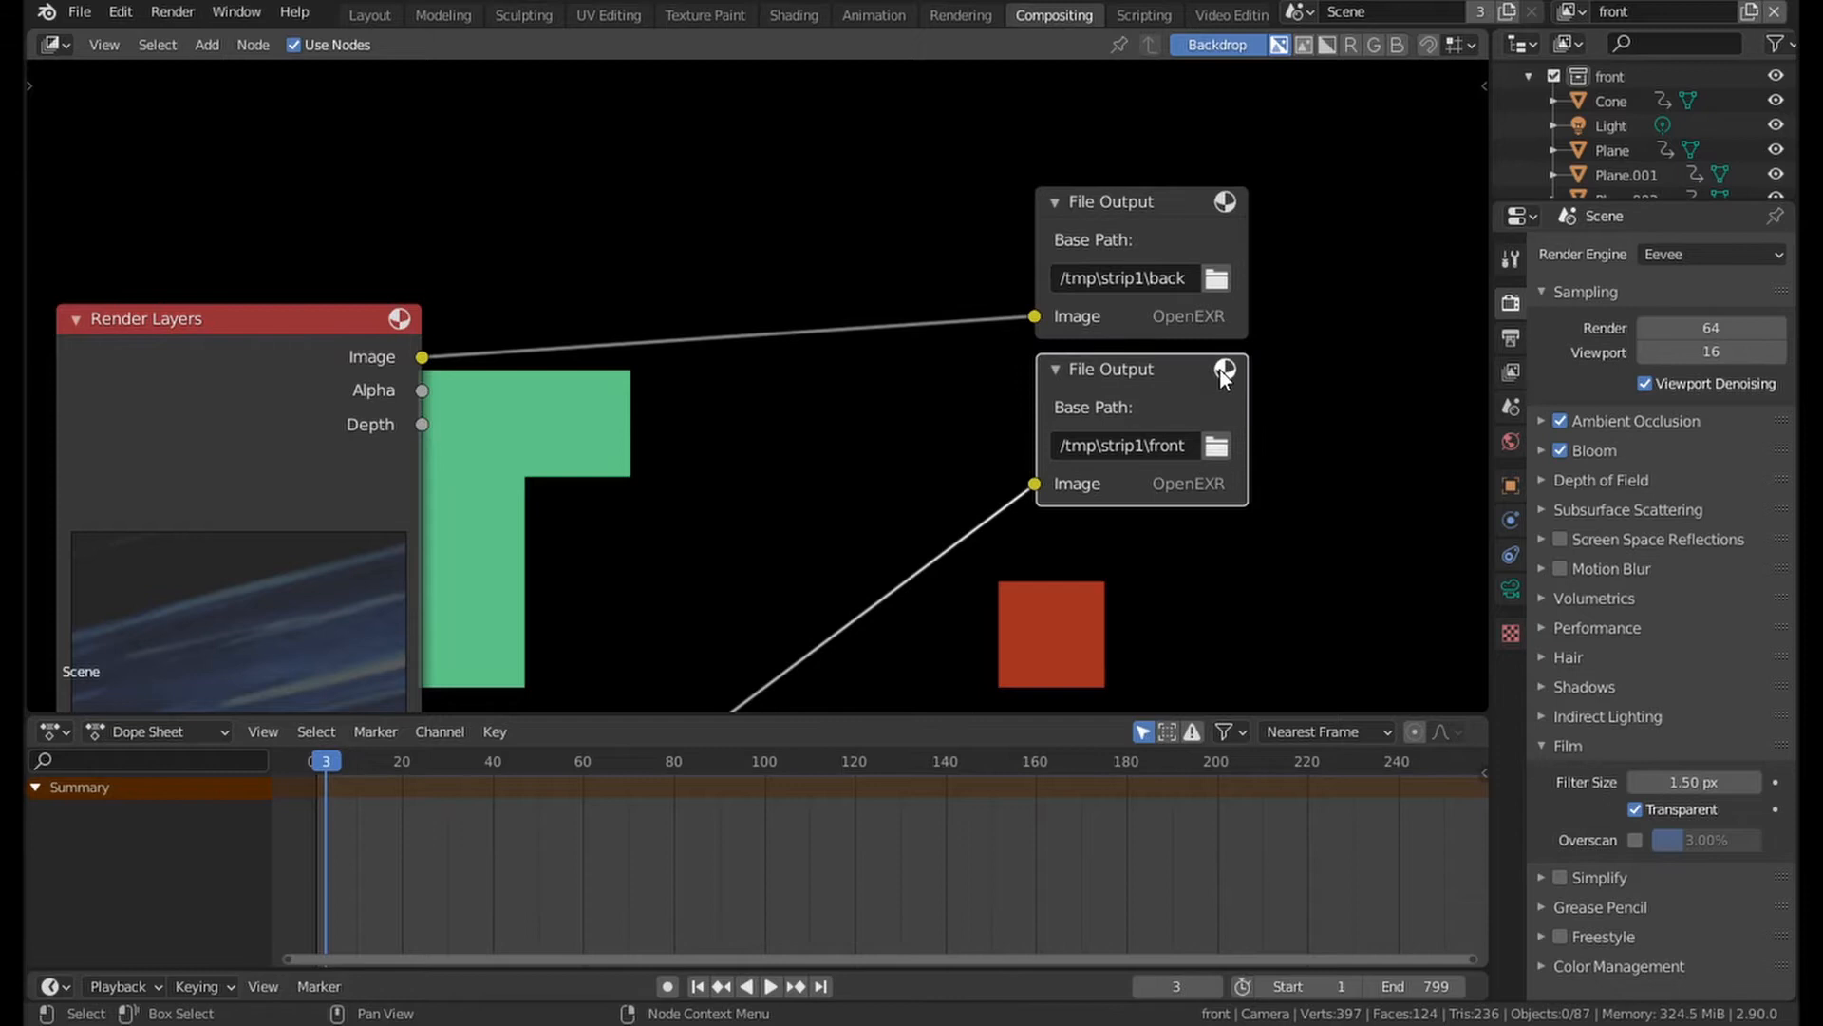
left_click_drag(1175, 480, 1130, 486)
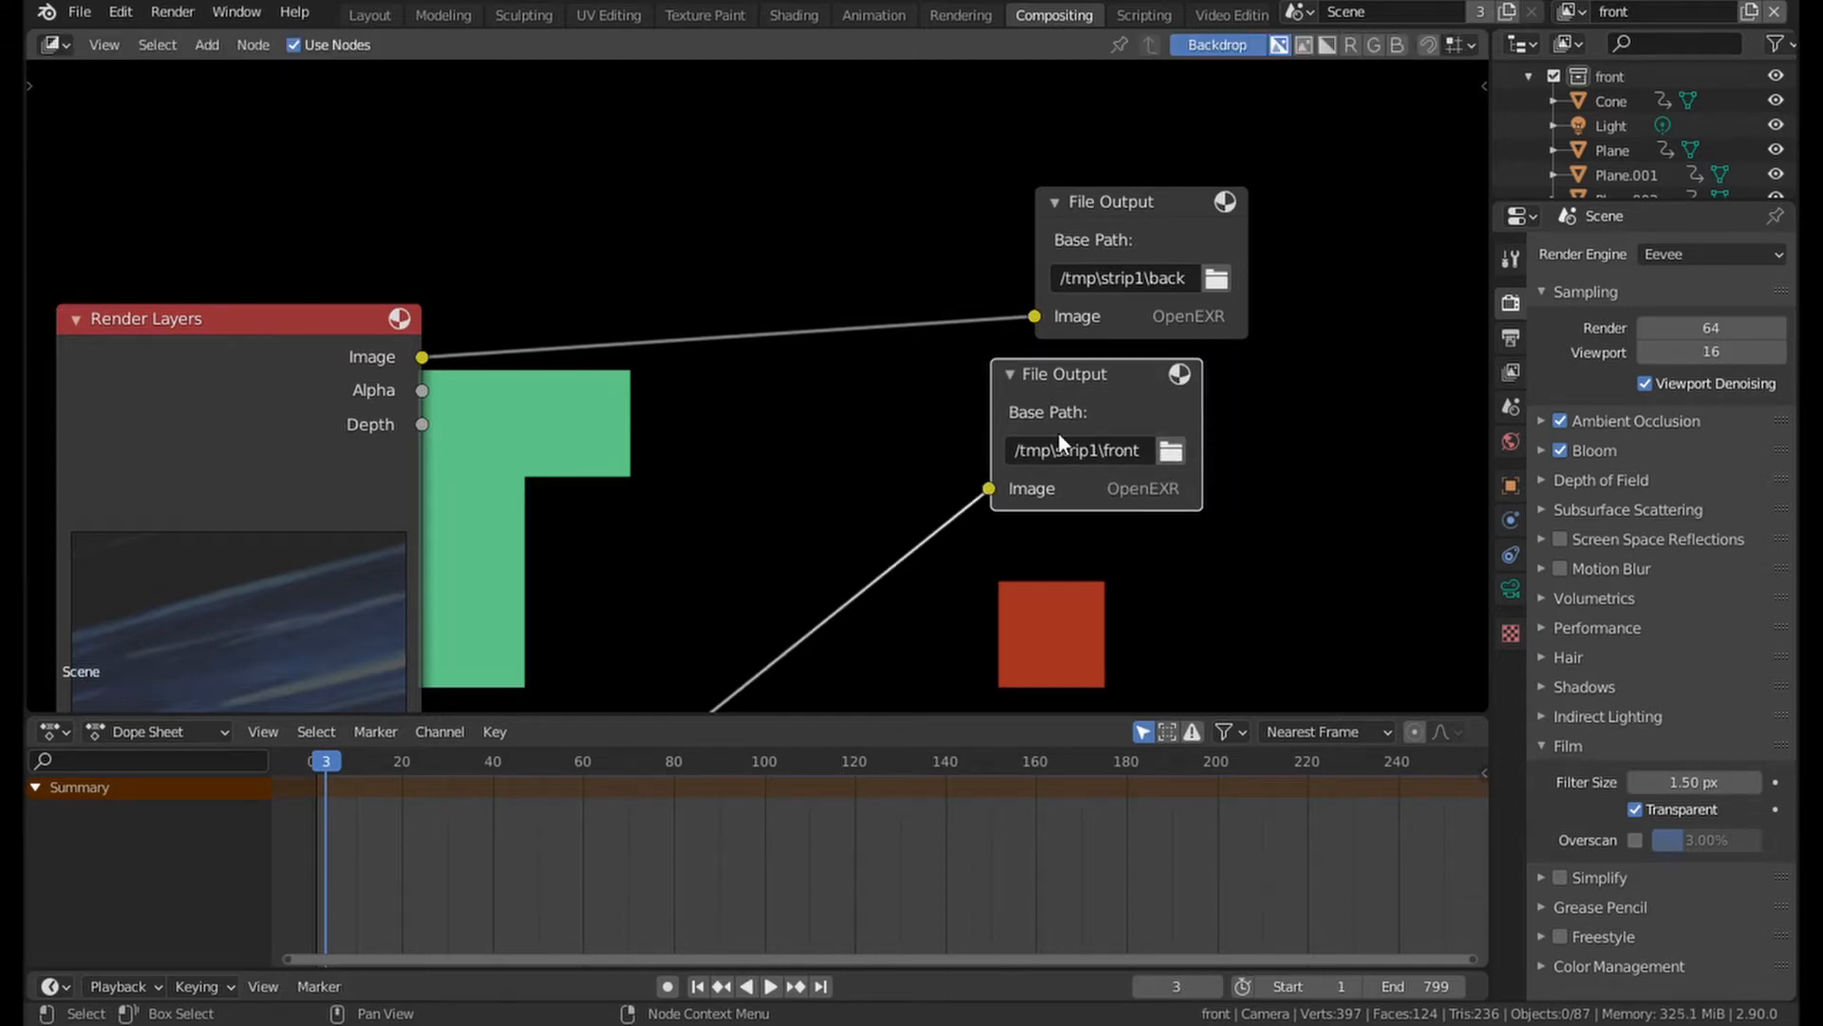
key("n")
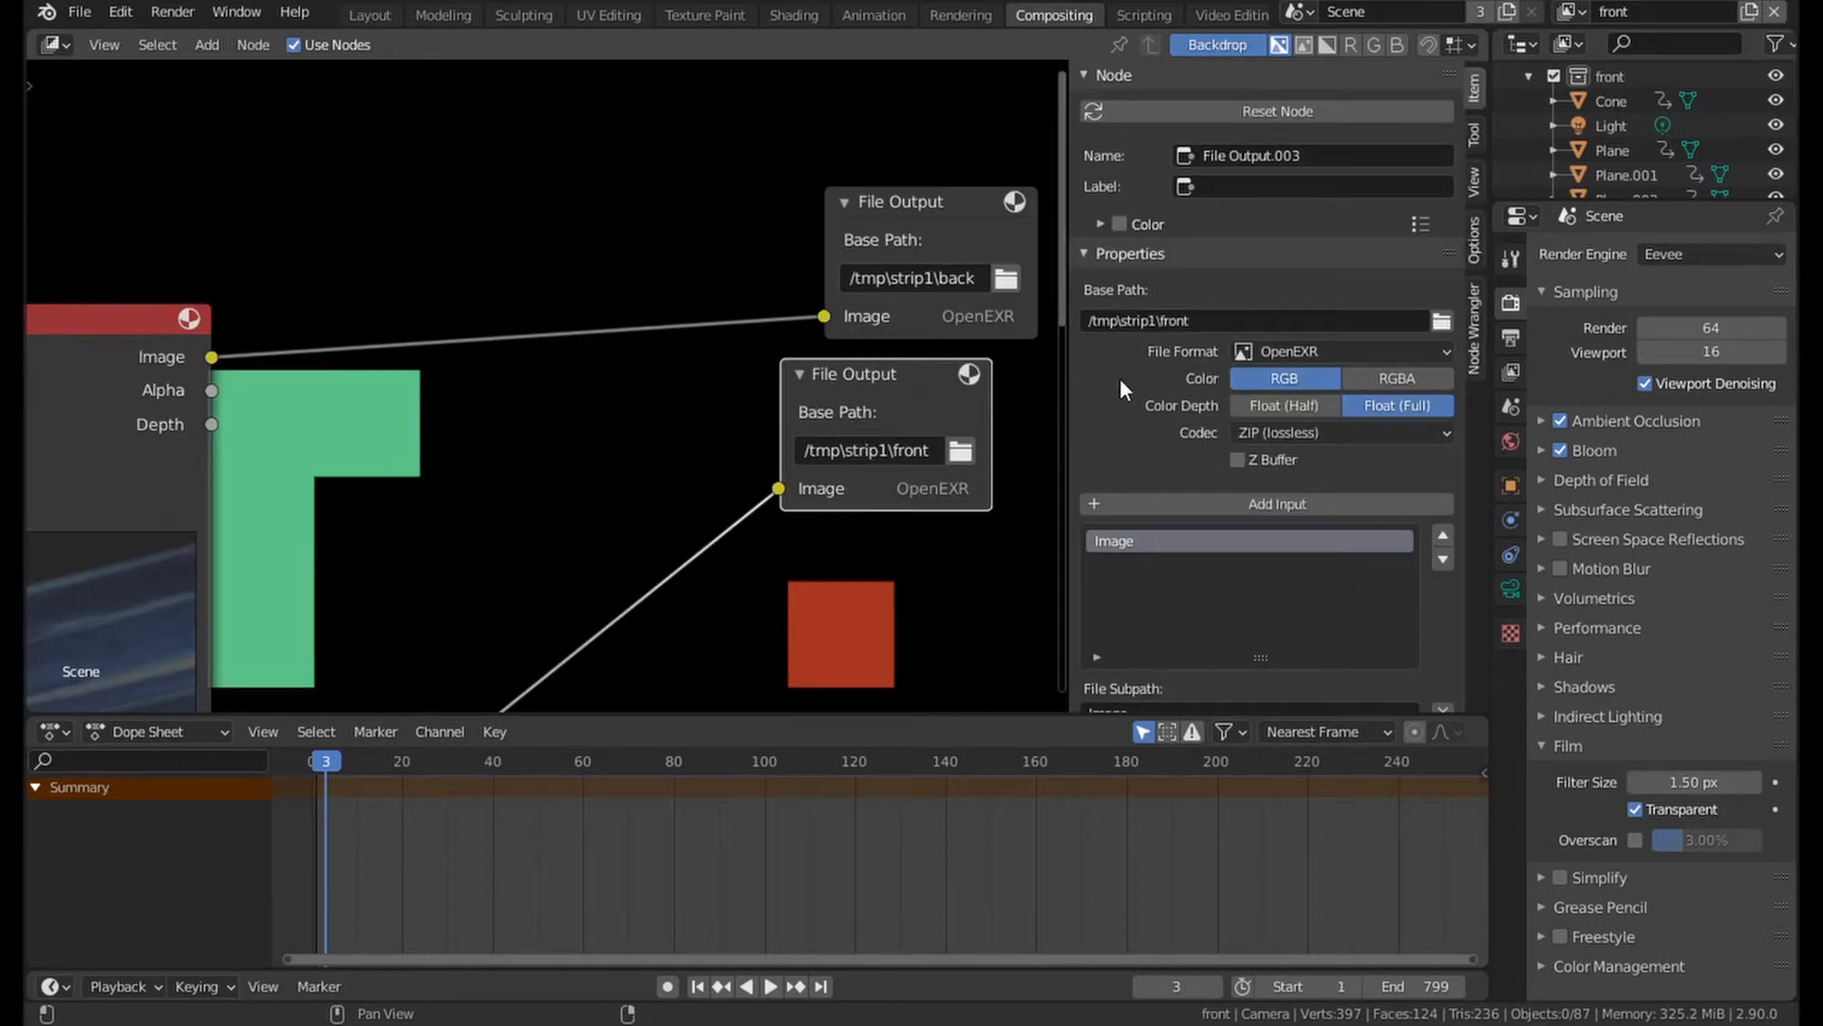
left_click(1389, 377)
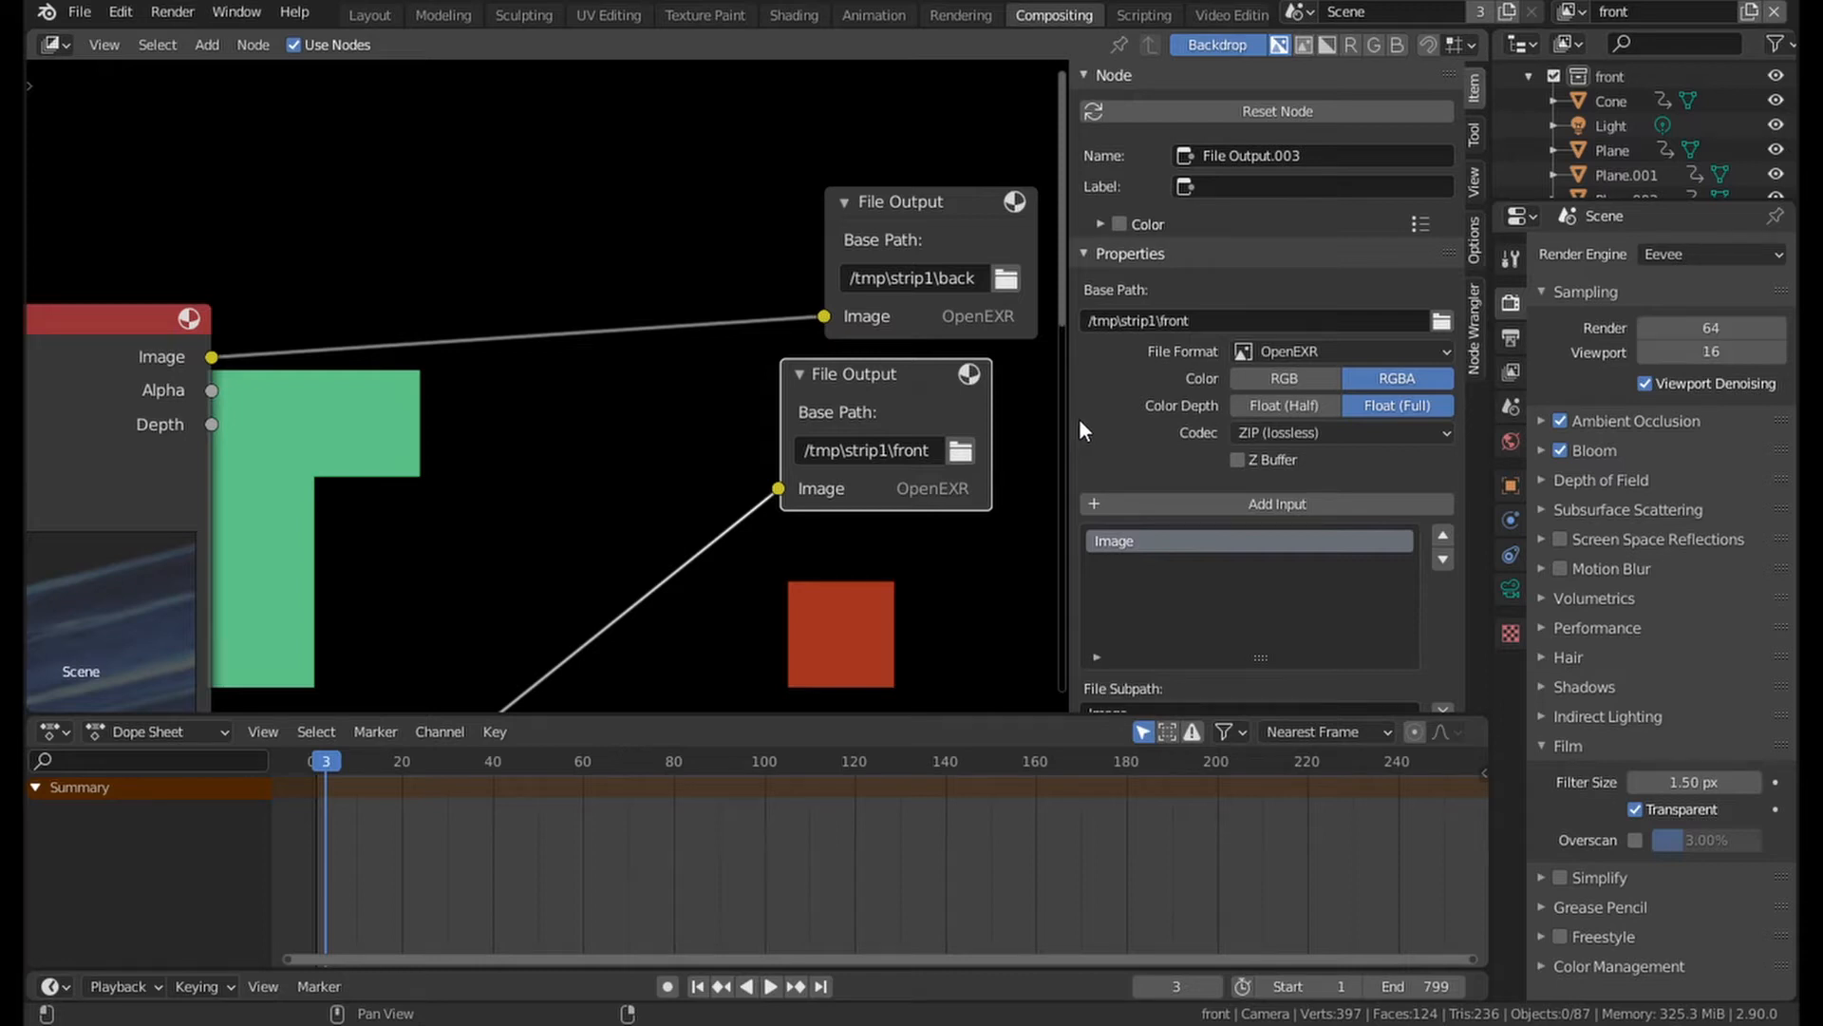
key("n")
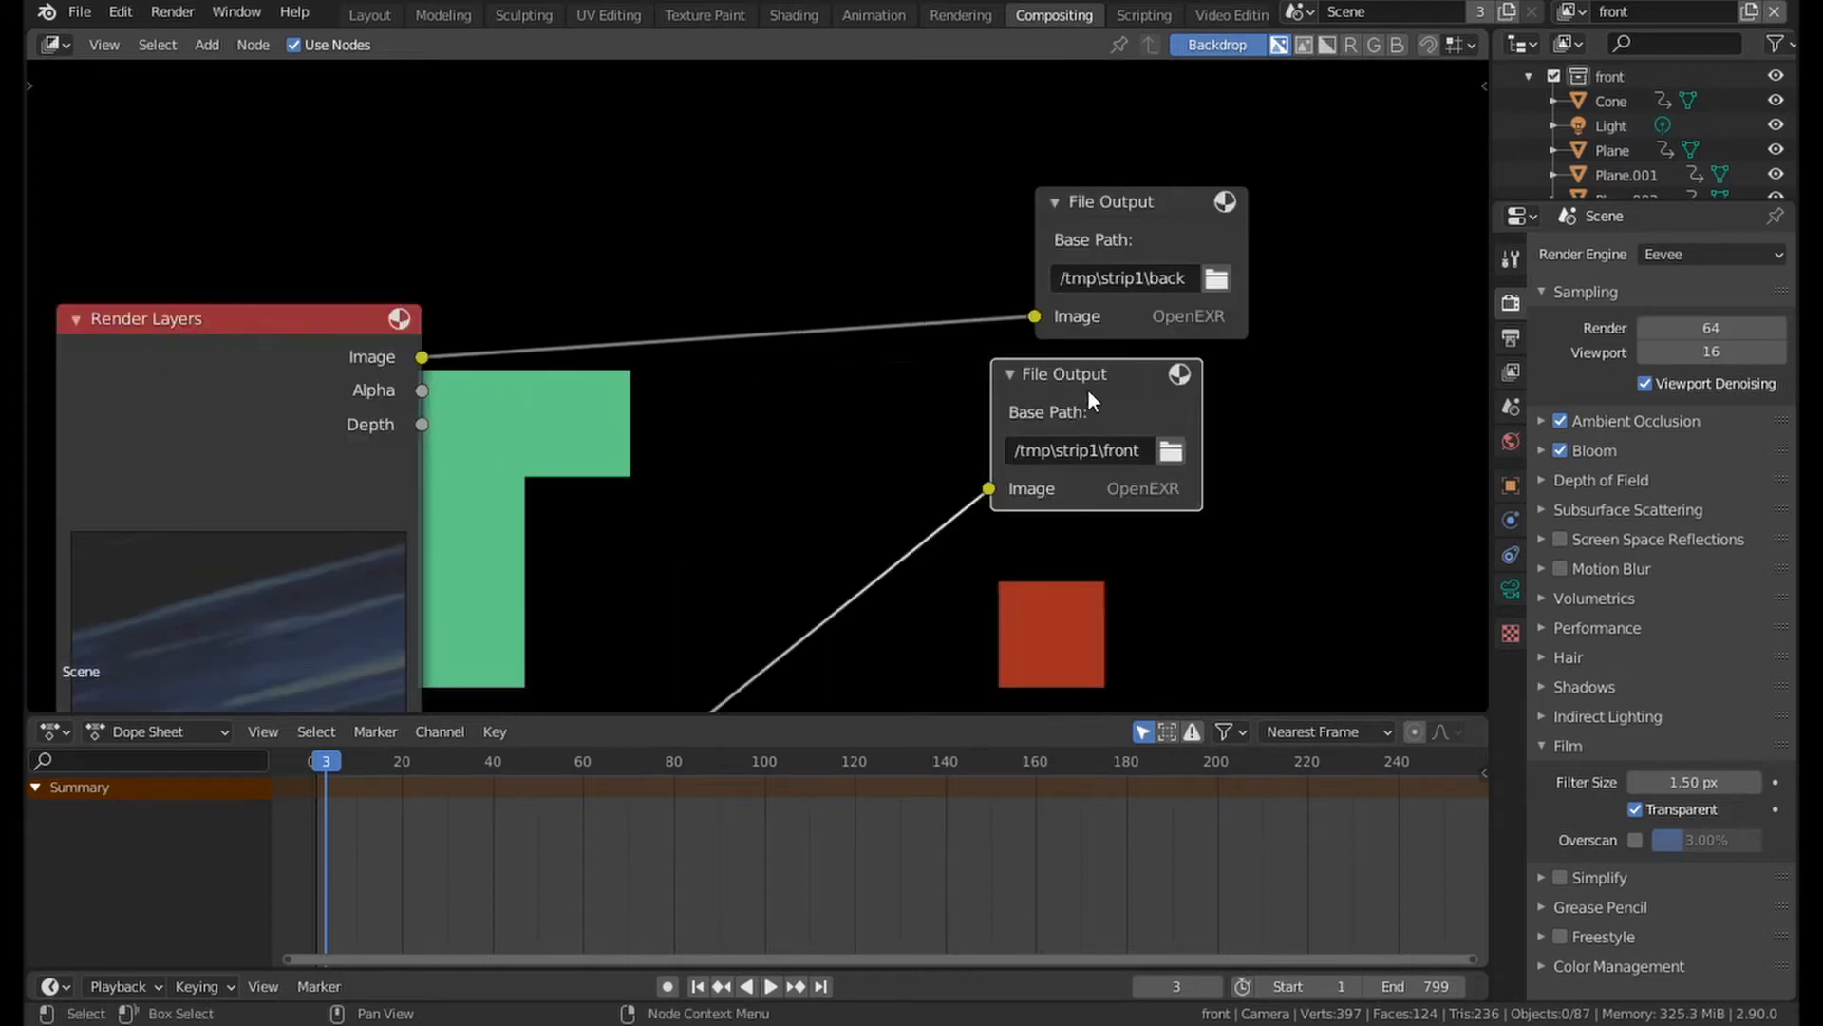
Check the color mode and format settings of the back layer's File Output node.
left_click_drag(1087, 390, 1137, 389)
left_click(1157, 198)
key("n")
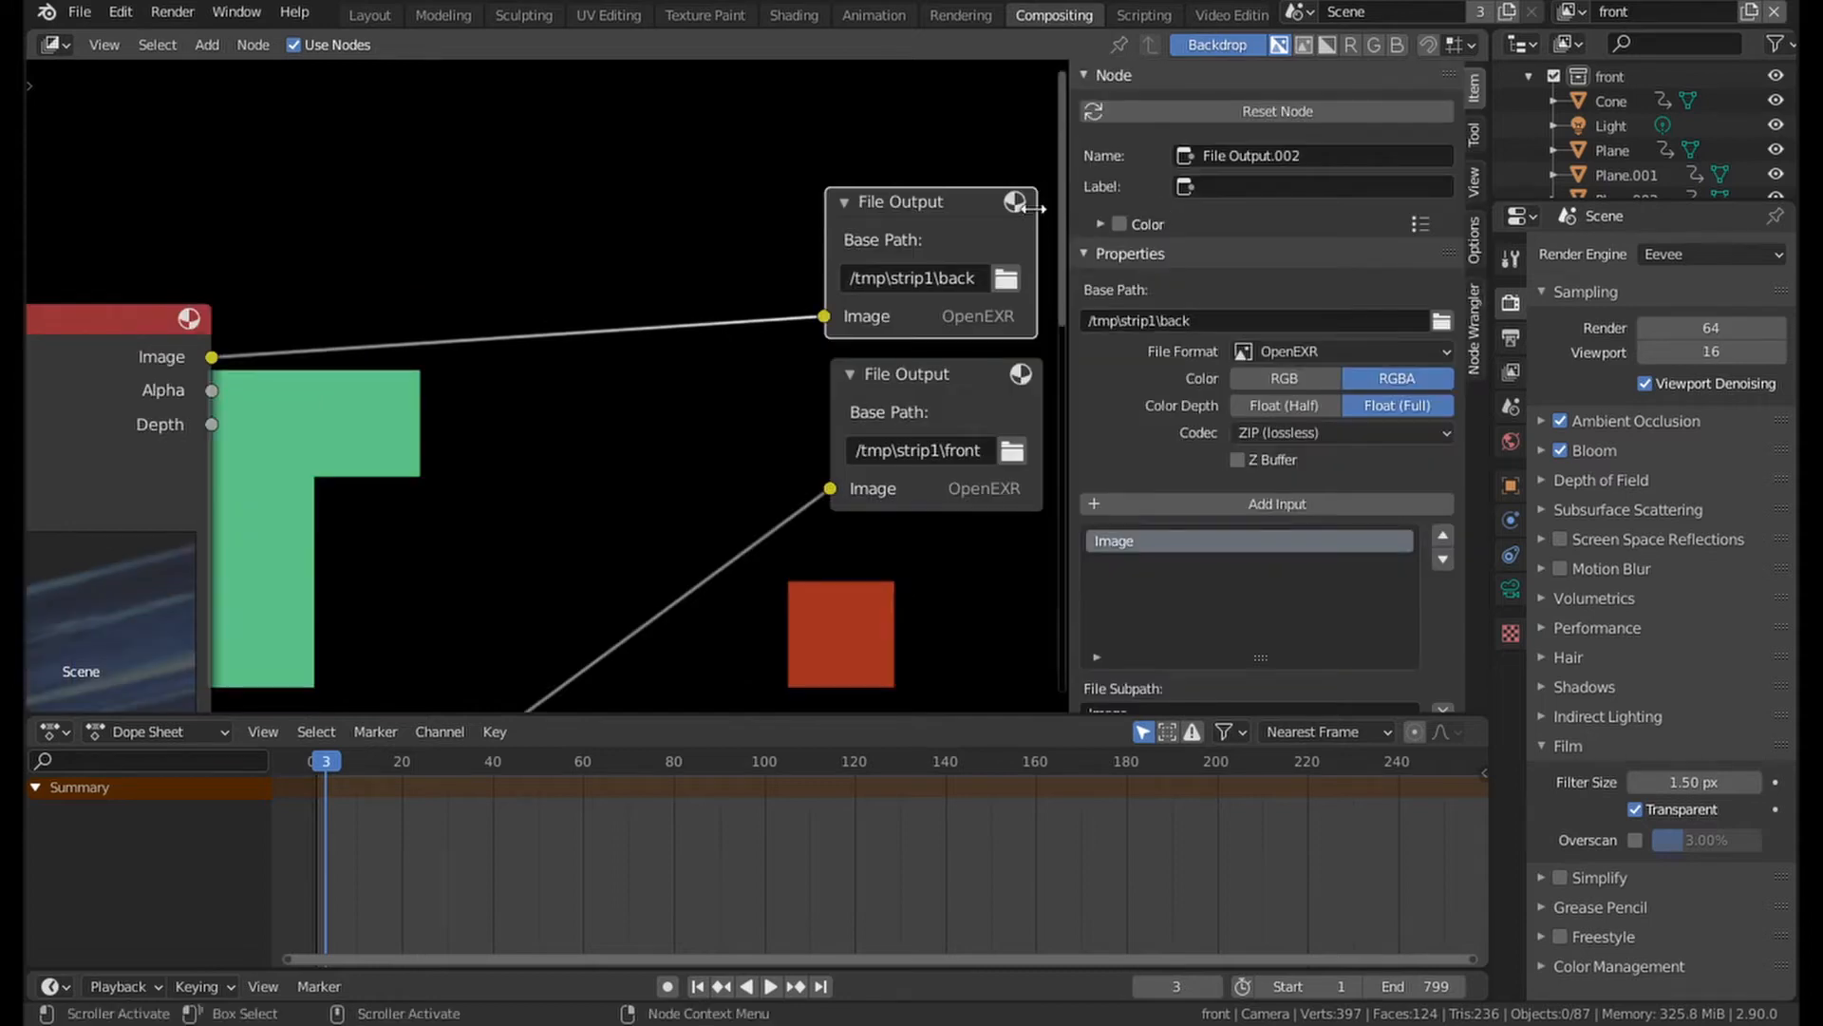
left_click(899, 395)
left_click(927, 228)
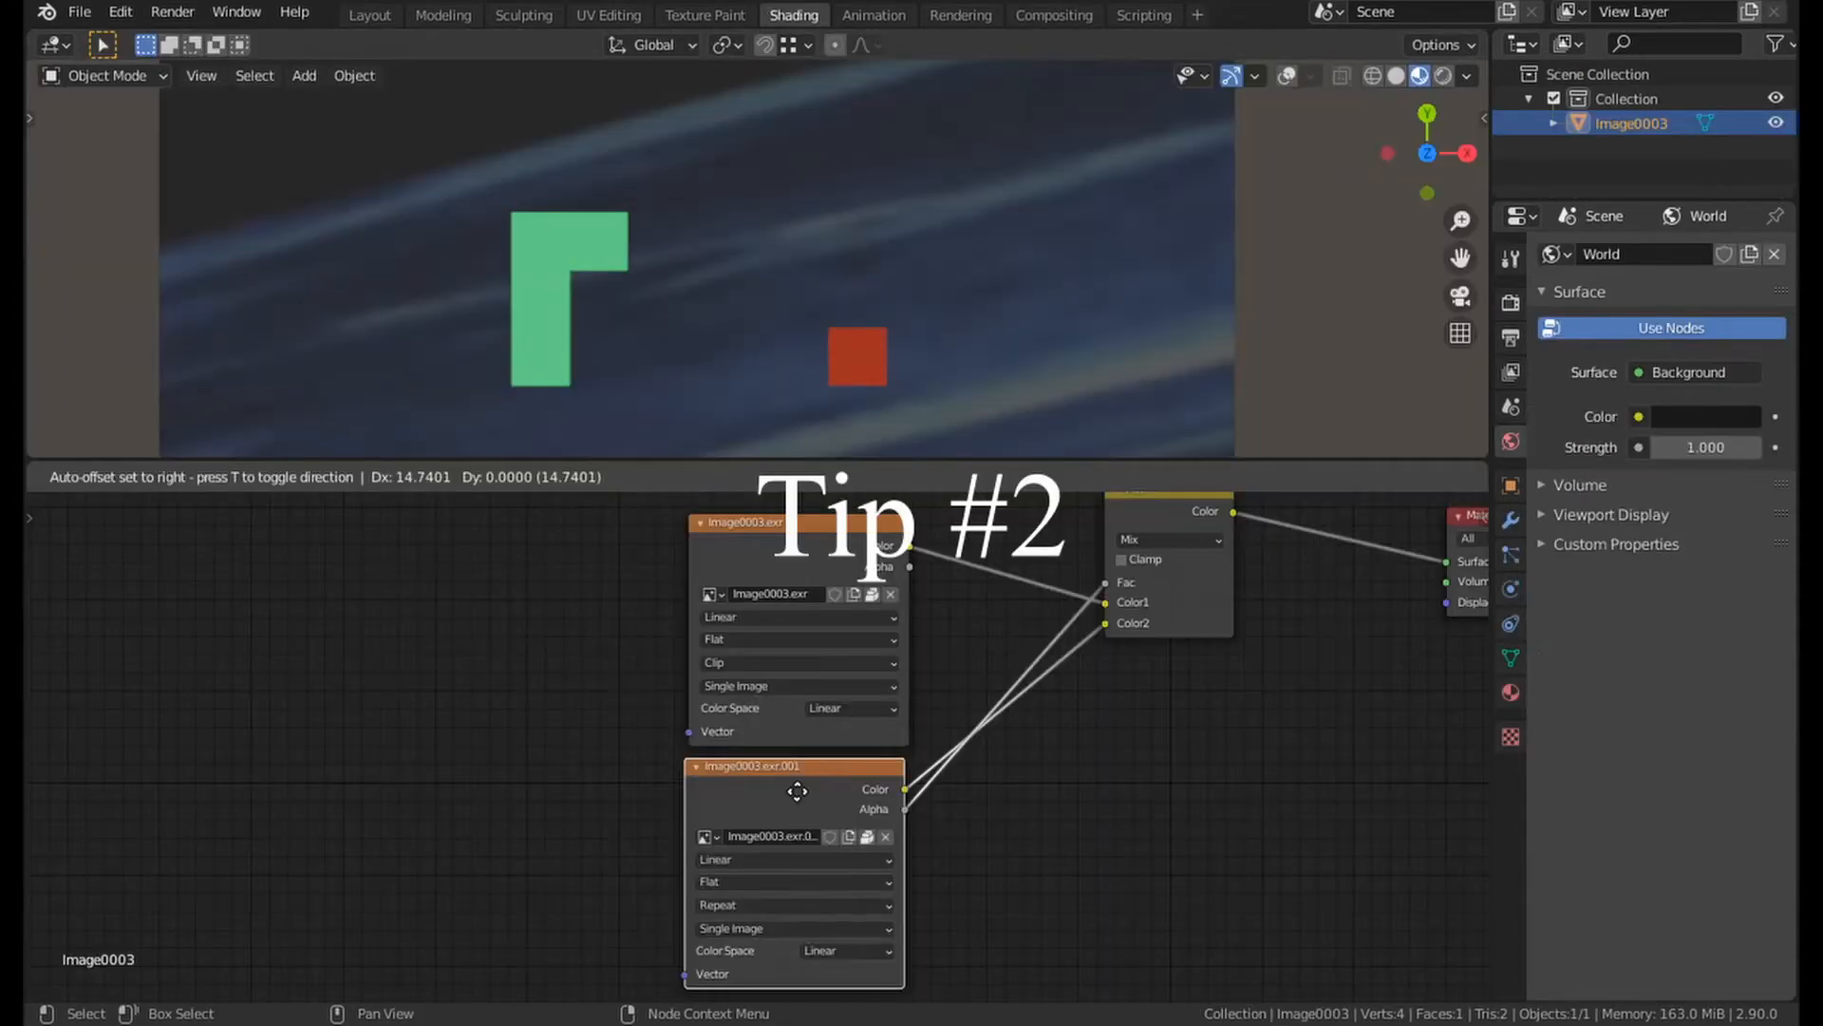
Add a Texture Coordinate node in the empty space before the Image0003.exr.001 texture node.
left_click(801, 789)
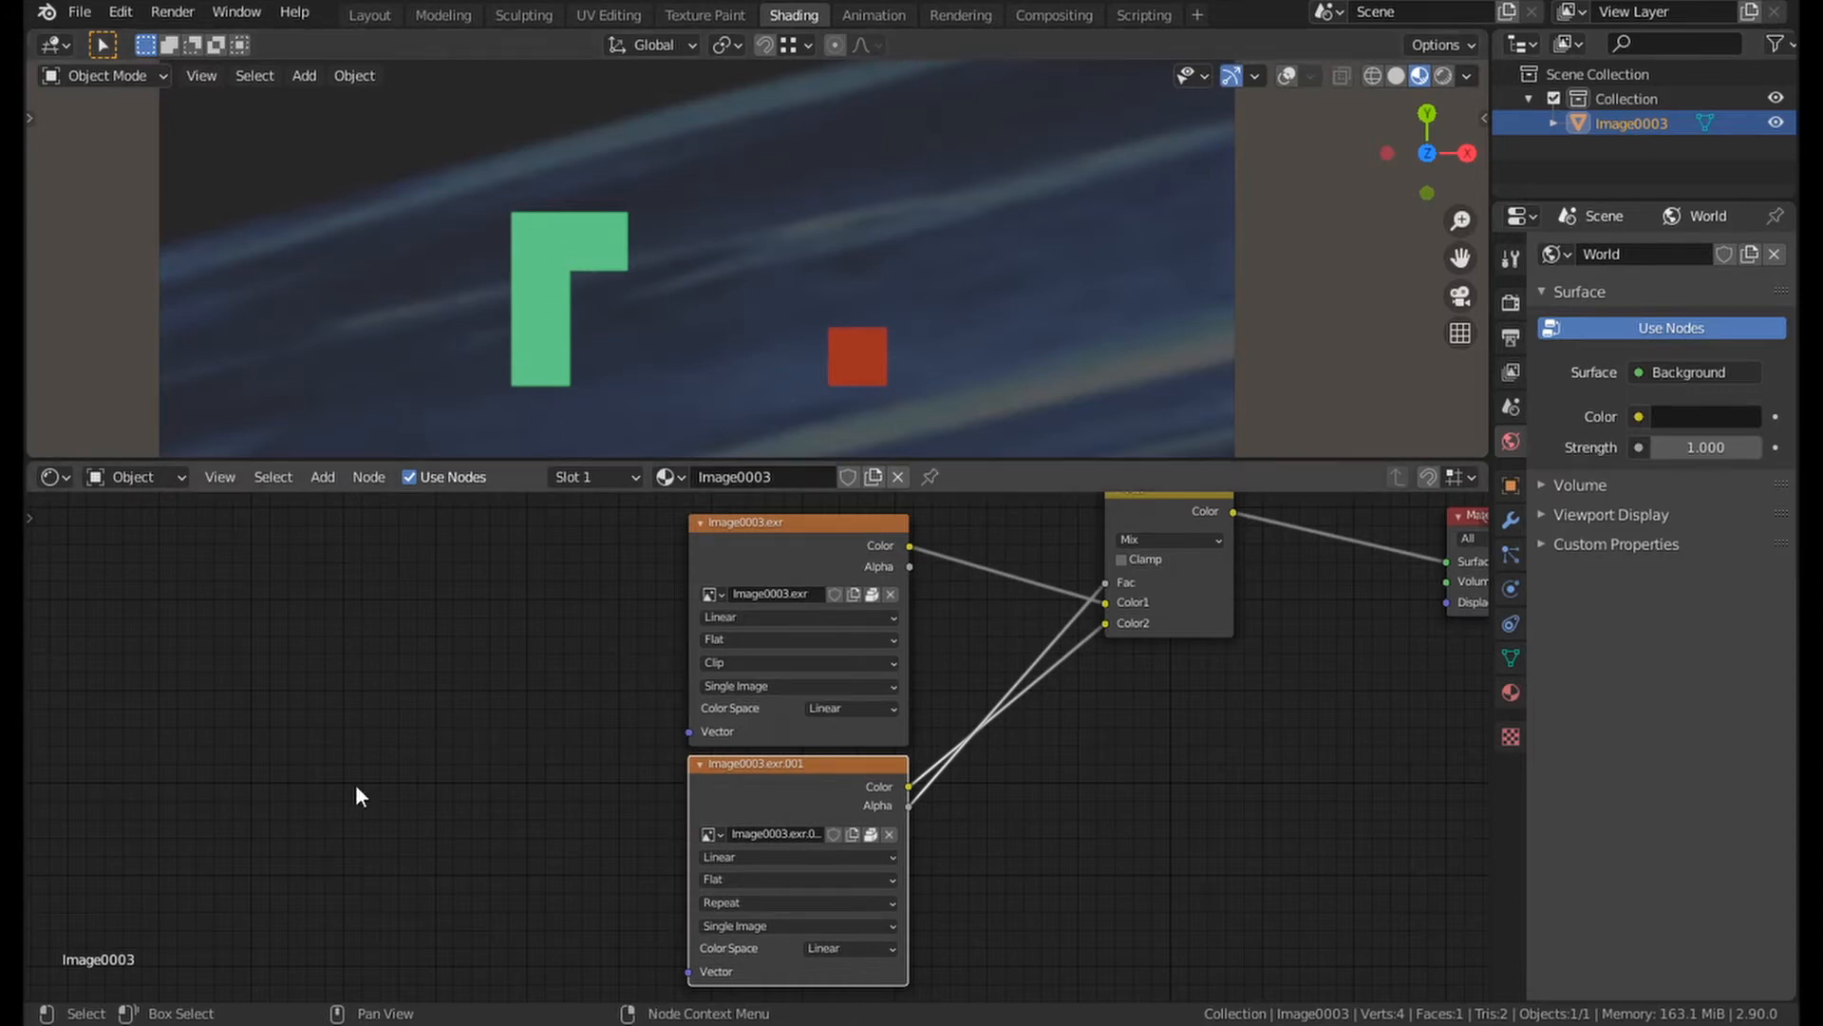
scroll(359, 779, "down", 1)
middle_click_drag(385, 755, 554, 612)
scroll(493, 653, "up", 3)
key("shift+a")
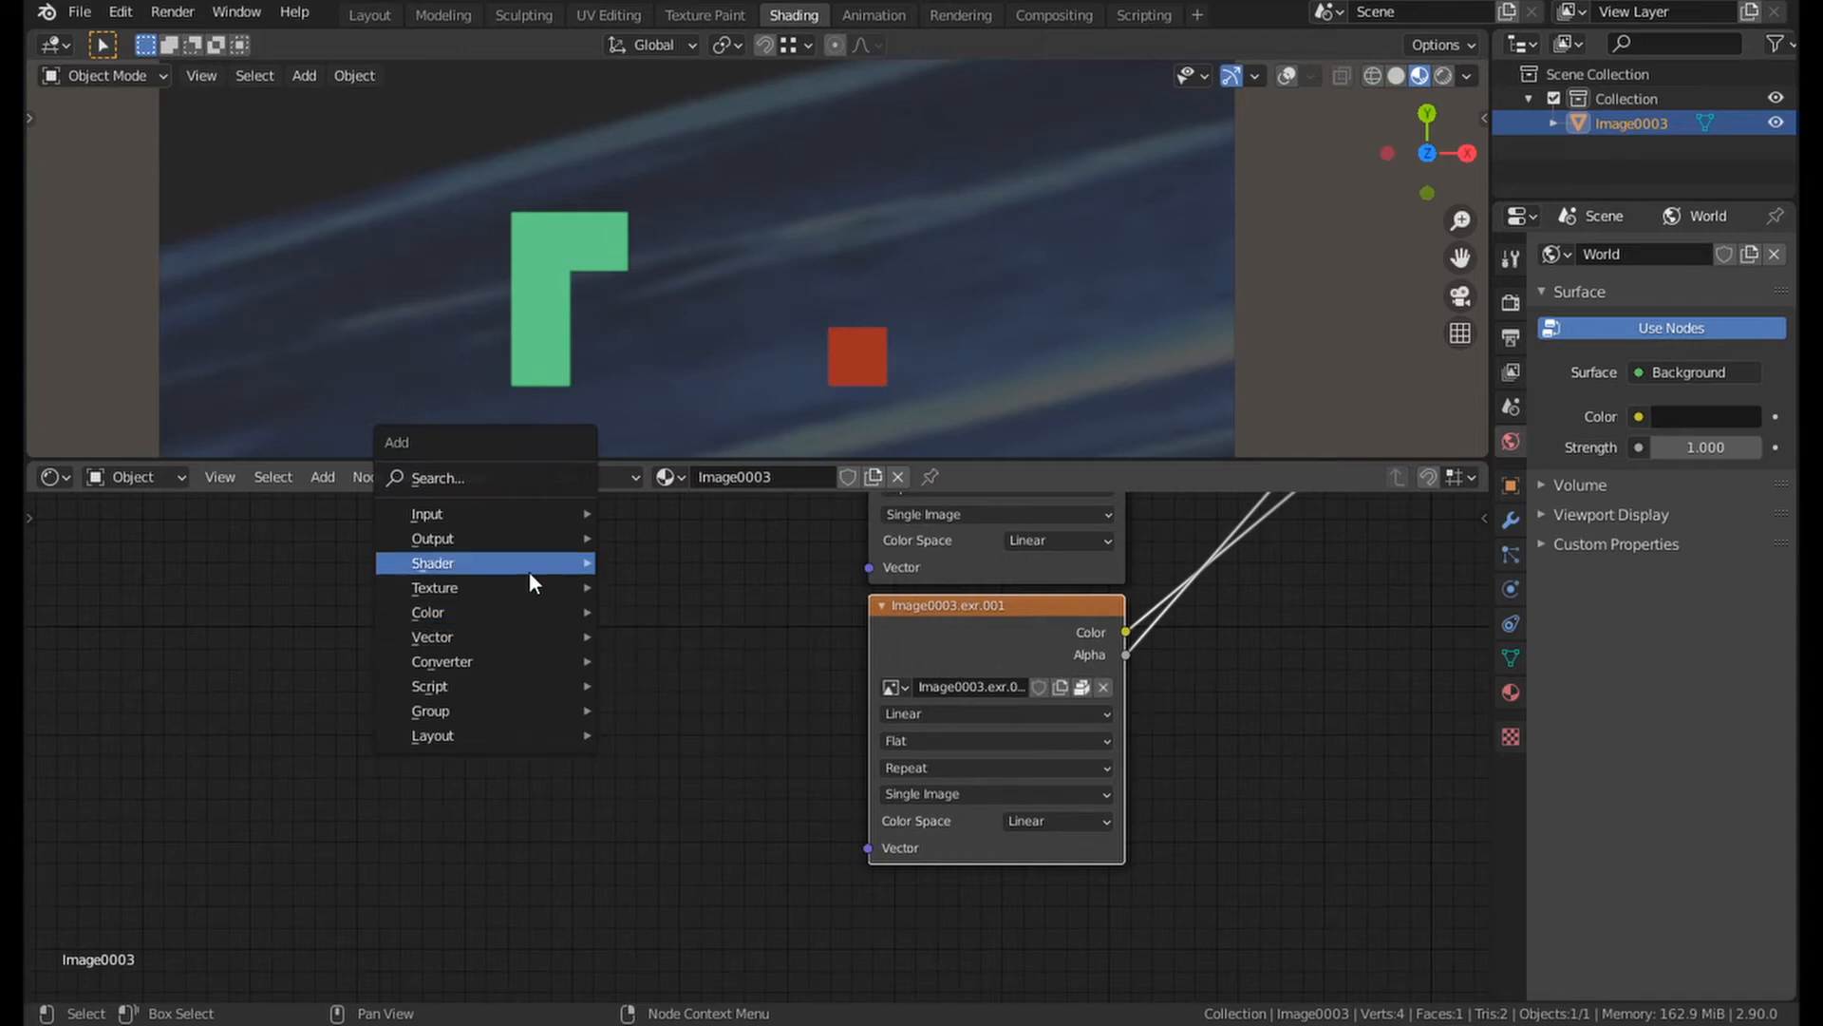
mouse_move(515, 518)
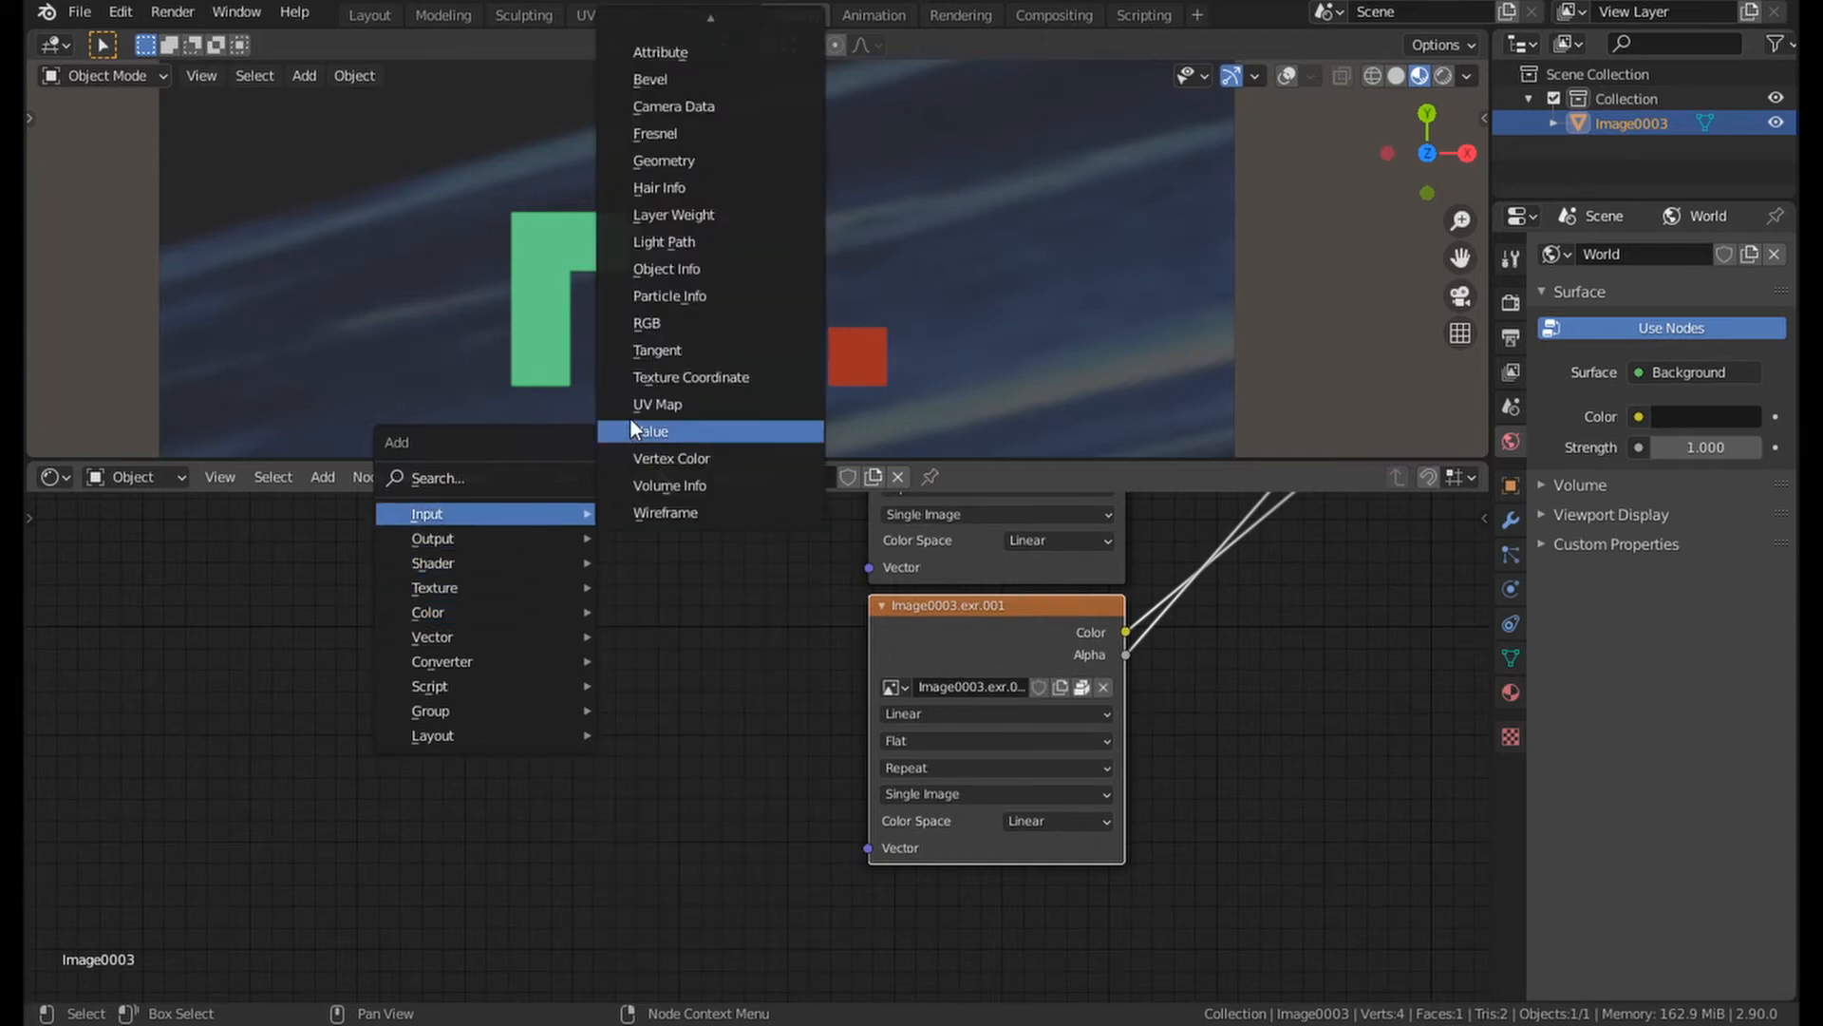
left_click(652, 377)
left_click(74, 629)
Add a Noise Texture driven by Object coordinates, and connect UV coordinates to the Vector input of the Image0003.exr.001 node.
middle_click_drag(395, 750, 466, 692)
key("shift+a")
mouse_move(471, 761)
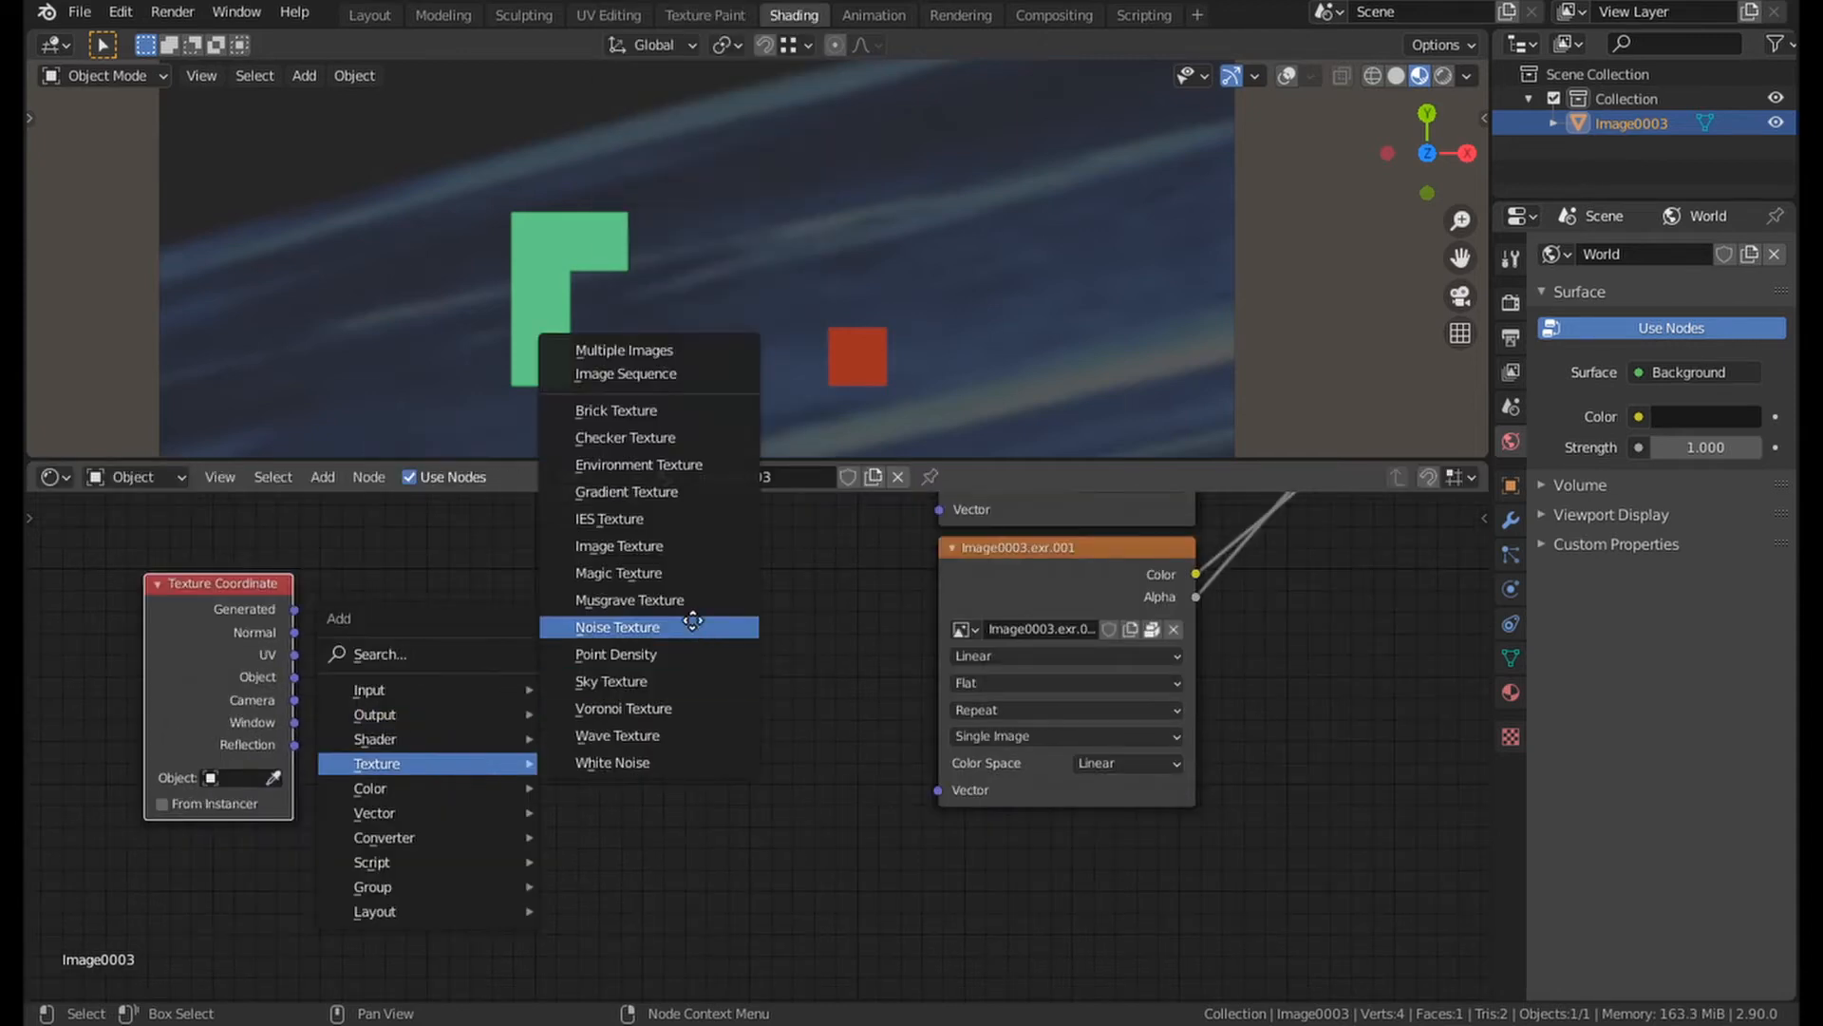
left_click(618, 627)
left_click(412, 698)
left_click_drag(294, 677, 412, 814)
left_click_drag(294, 654, 938, 790)
Insert a Vector Math node set to Add into the UV link feeding the Image0003.exr.001 node.
key("shift+a")
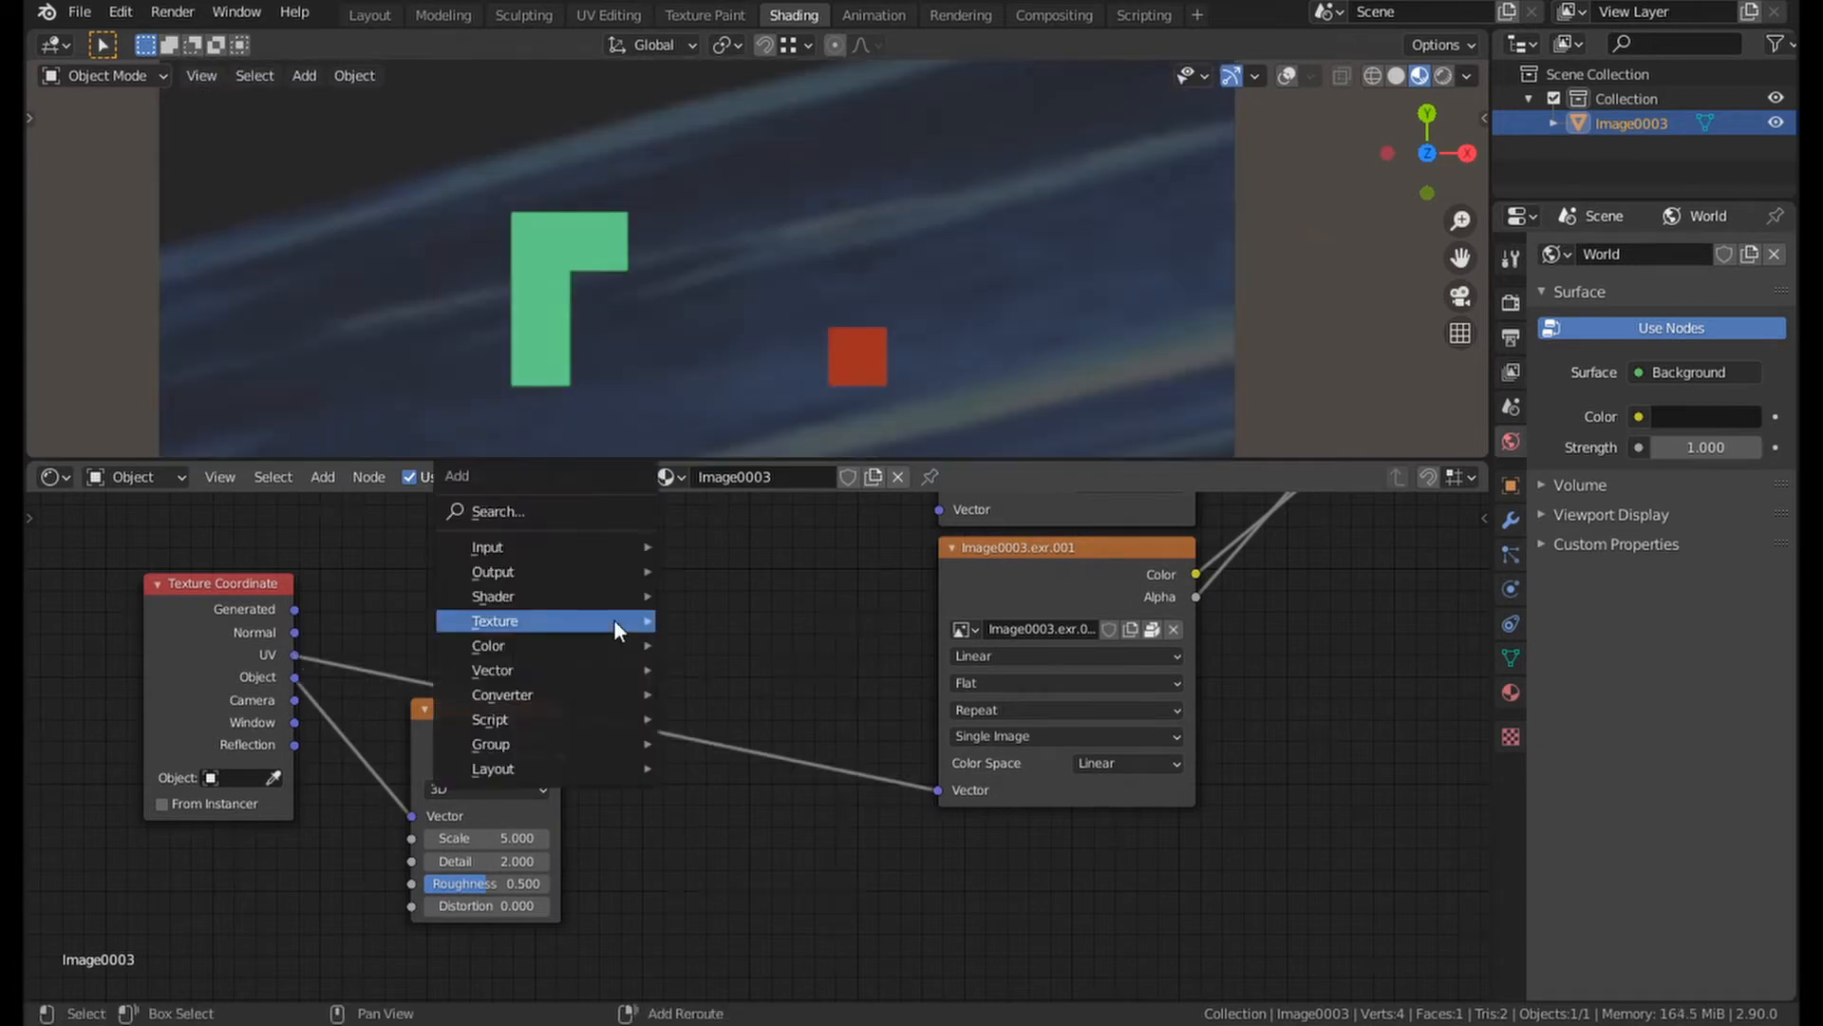
mouse_move(608, 698)
left_click(731, 666)
left_click(615, 541)
mouse_move(388, 700)
middle_mouse_down()
mouse_move(452, 687)
mouse_move(357, 682)
middle_mouse_up()
mouse_move(401, 732)
left_mouse_down()
mouse_move(454, 724)
mouse_move(397, 711)
left_mouse_up()
Add a Vector Math node set to Subtract, feed it the noise Color, and set its second vector to 0.5 on all axes.
key("shift+a")
left_click(773, 670)
left_click(705, 746)
left_click(714, 738)
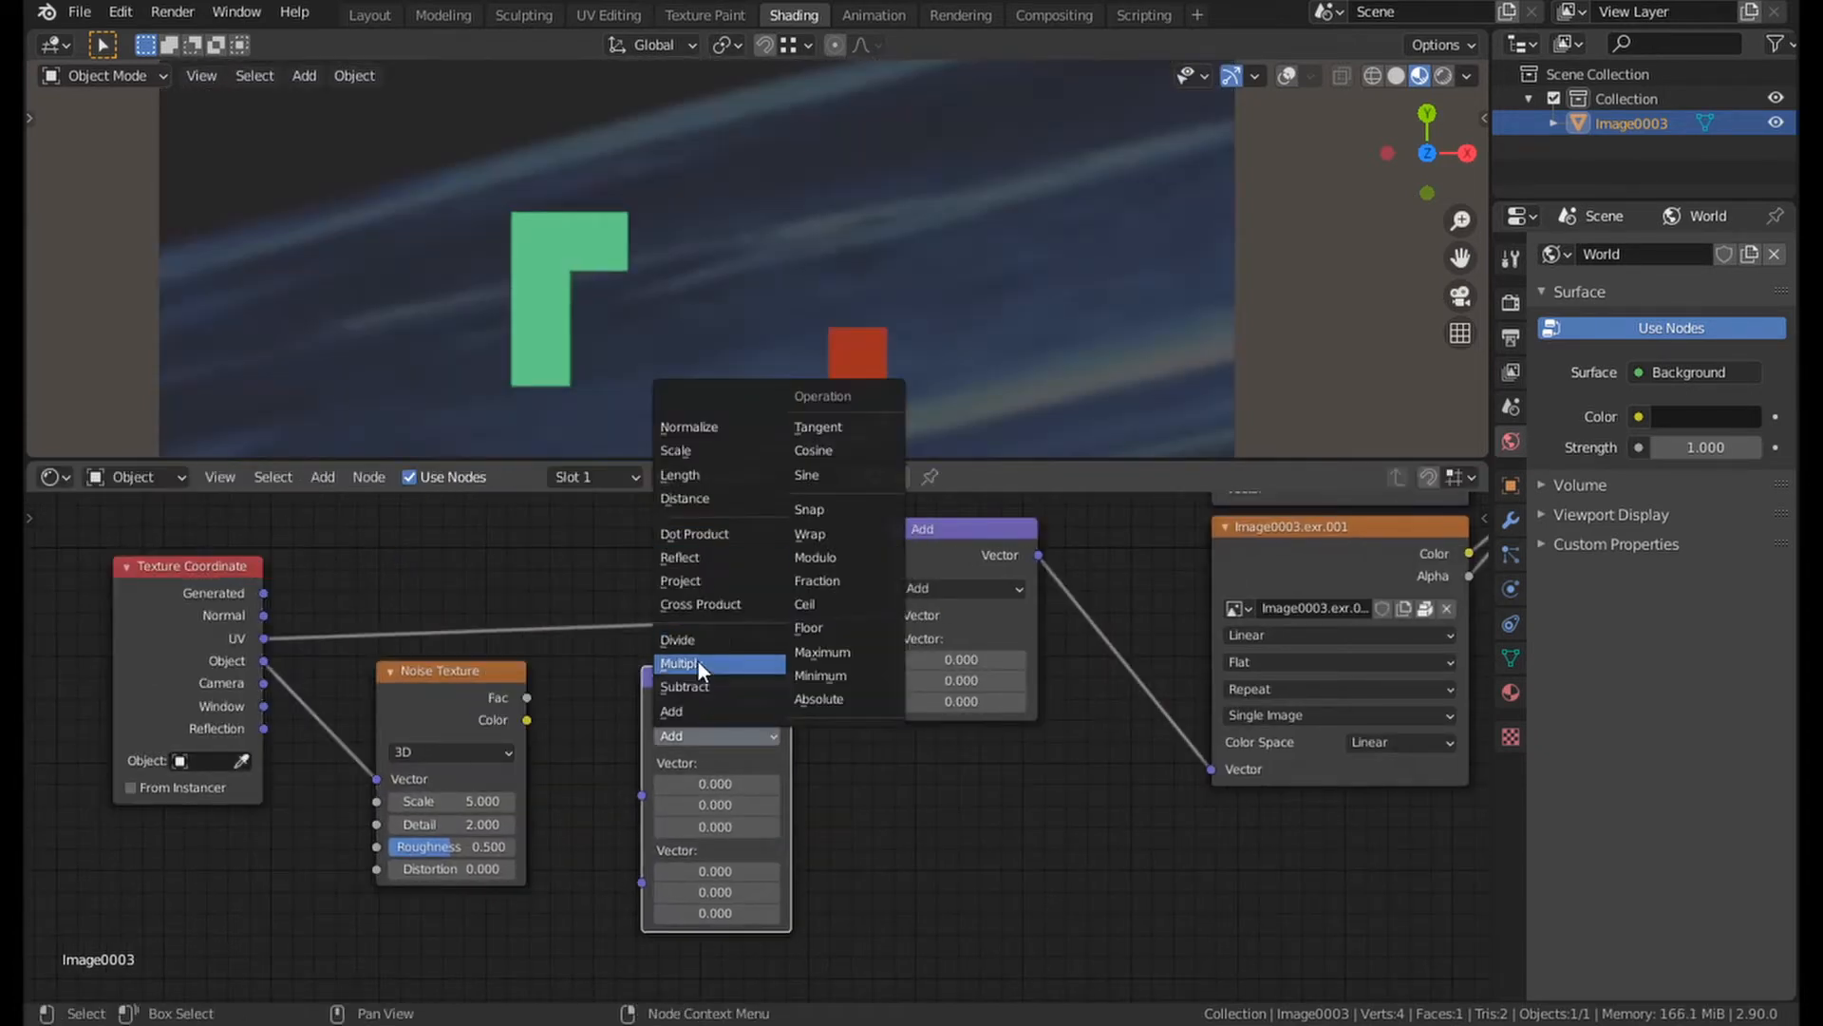
left_click(698, 660)
left_click_drag(526, 720, 642, 763)
key("Return")
scroll(717, 664, "down", 7)
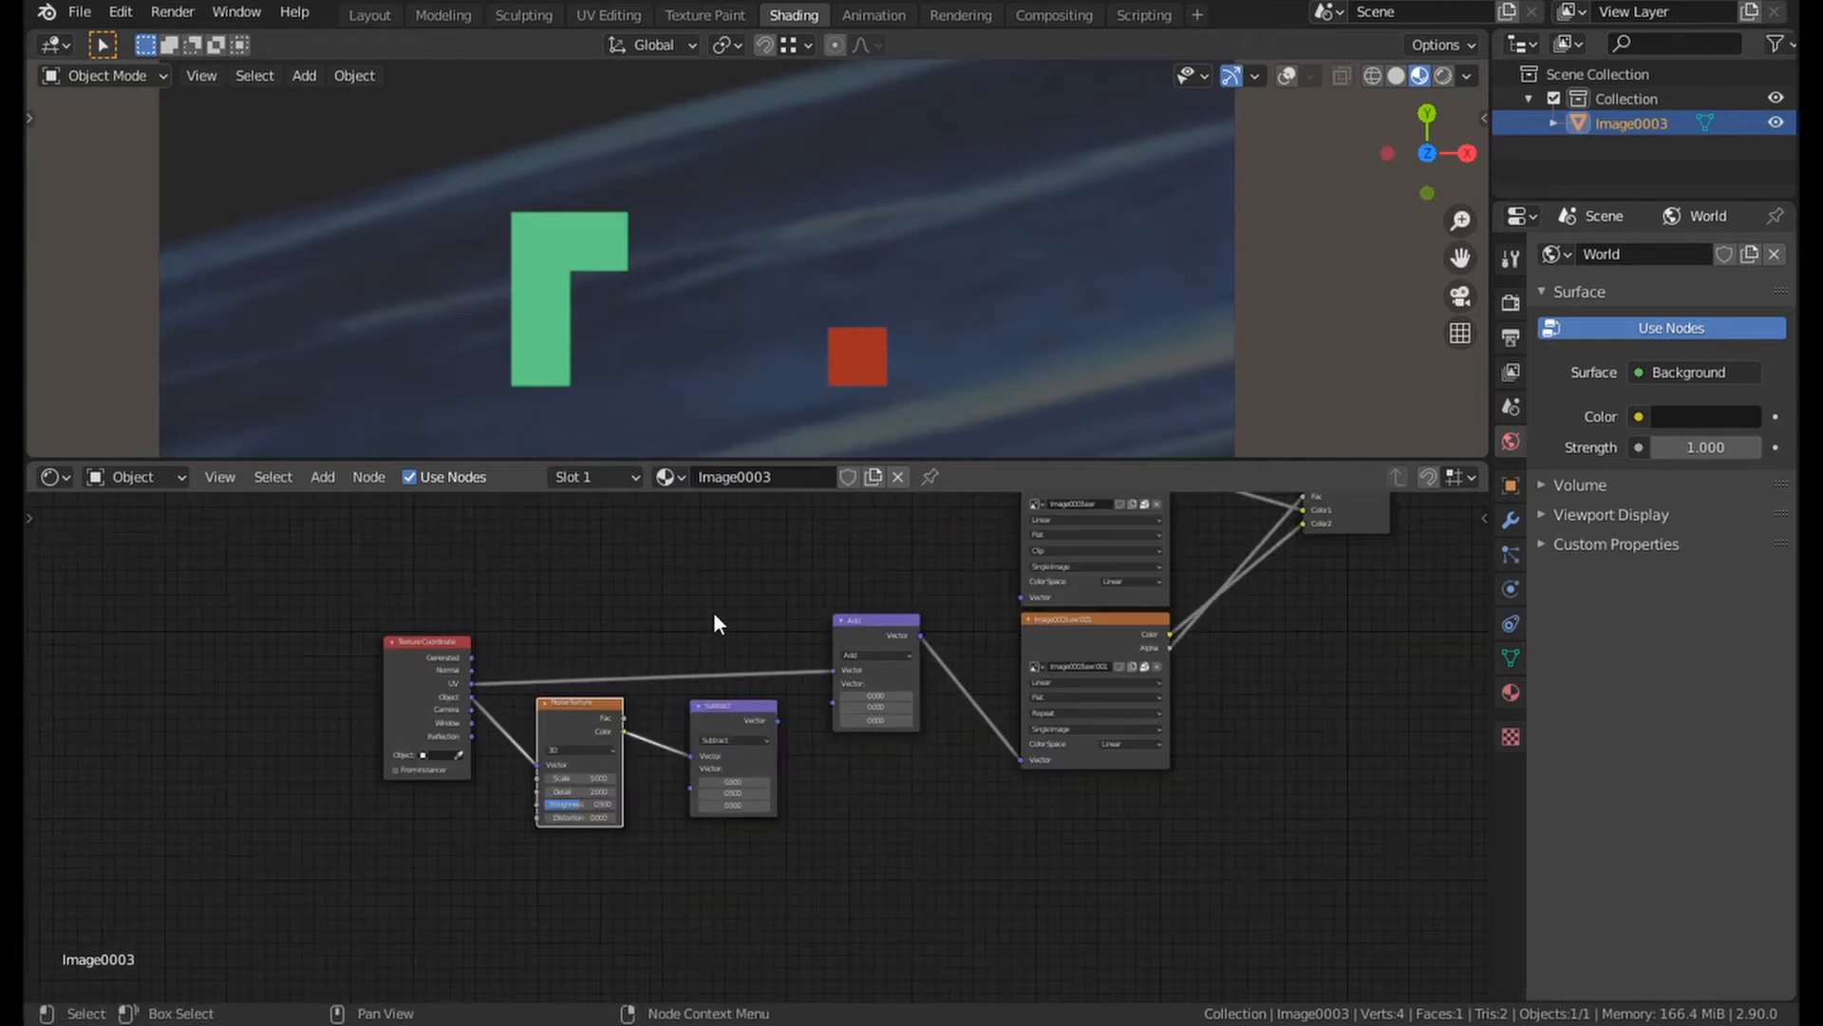
left_click_drag(707, 605, 462, 767)
left_click_drag(461, 769, 283, 788)
scroll(836, 641, "up", 5)
Duplicate the Add node, change the copy to Scale, and link it between Subtract and the Add node's second vector.
left_click(881, 612)
key("shift+d")
left_click(573, 765)
left_click(655, 751)
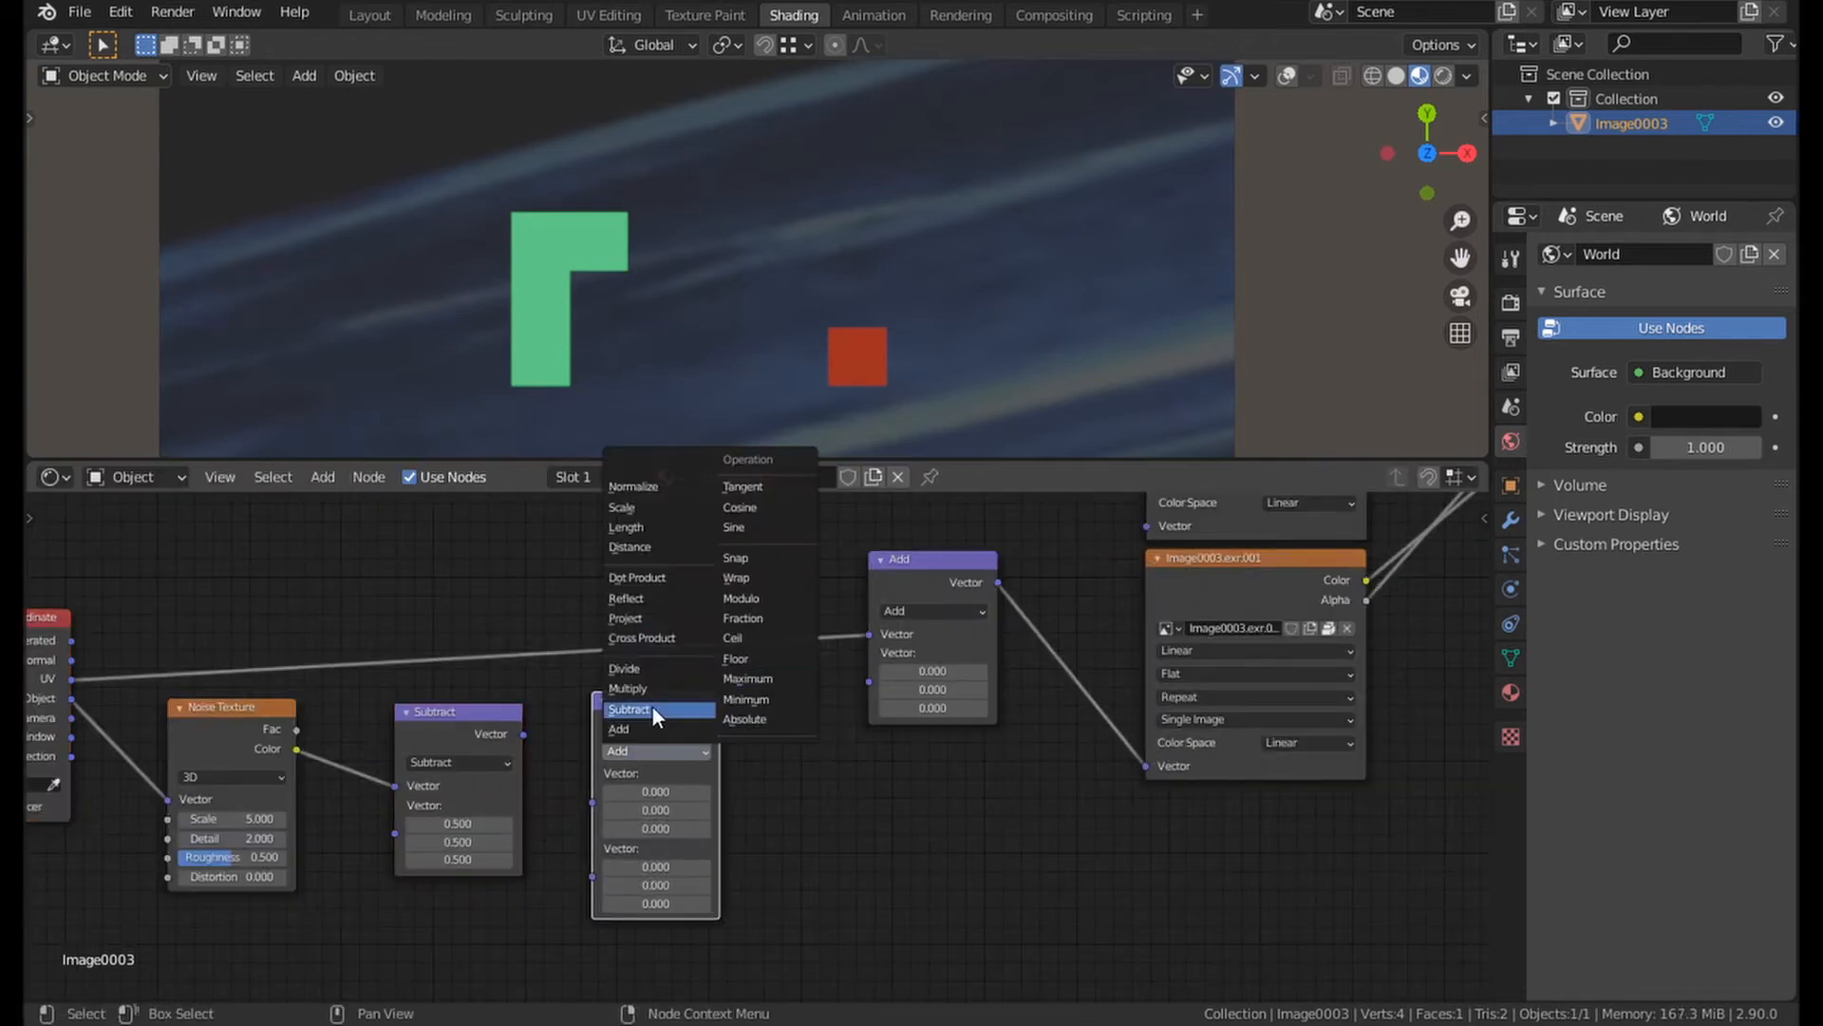
left_click(636, 508)
left_click_drag(523, 734, 595, 775)
left_click_drag(721, 722, 868, 653)
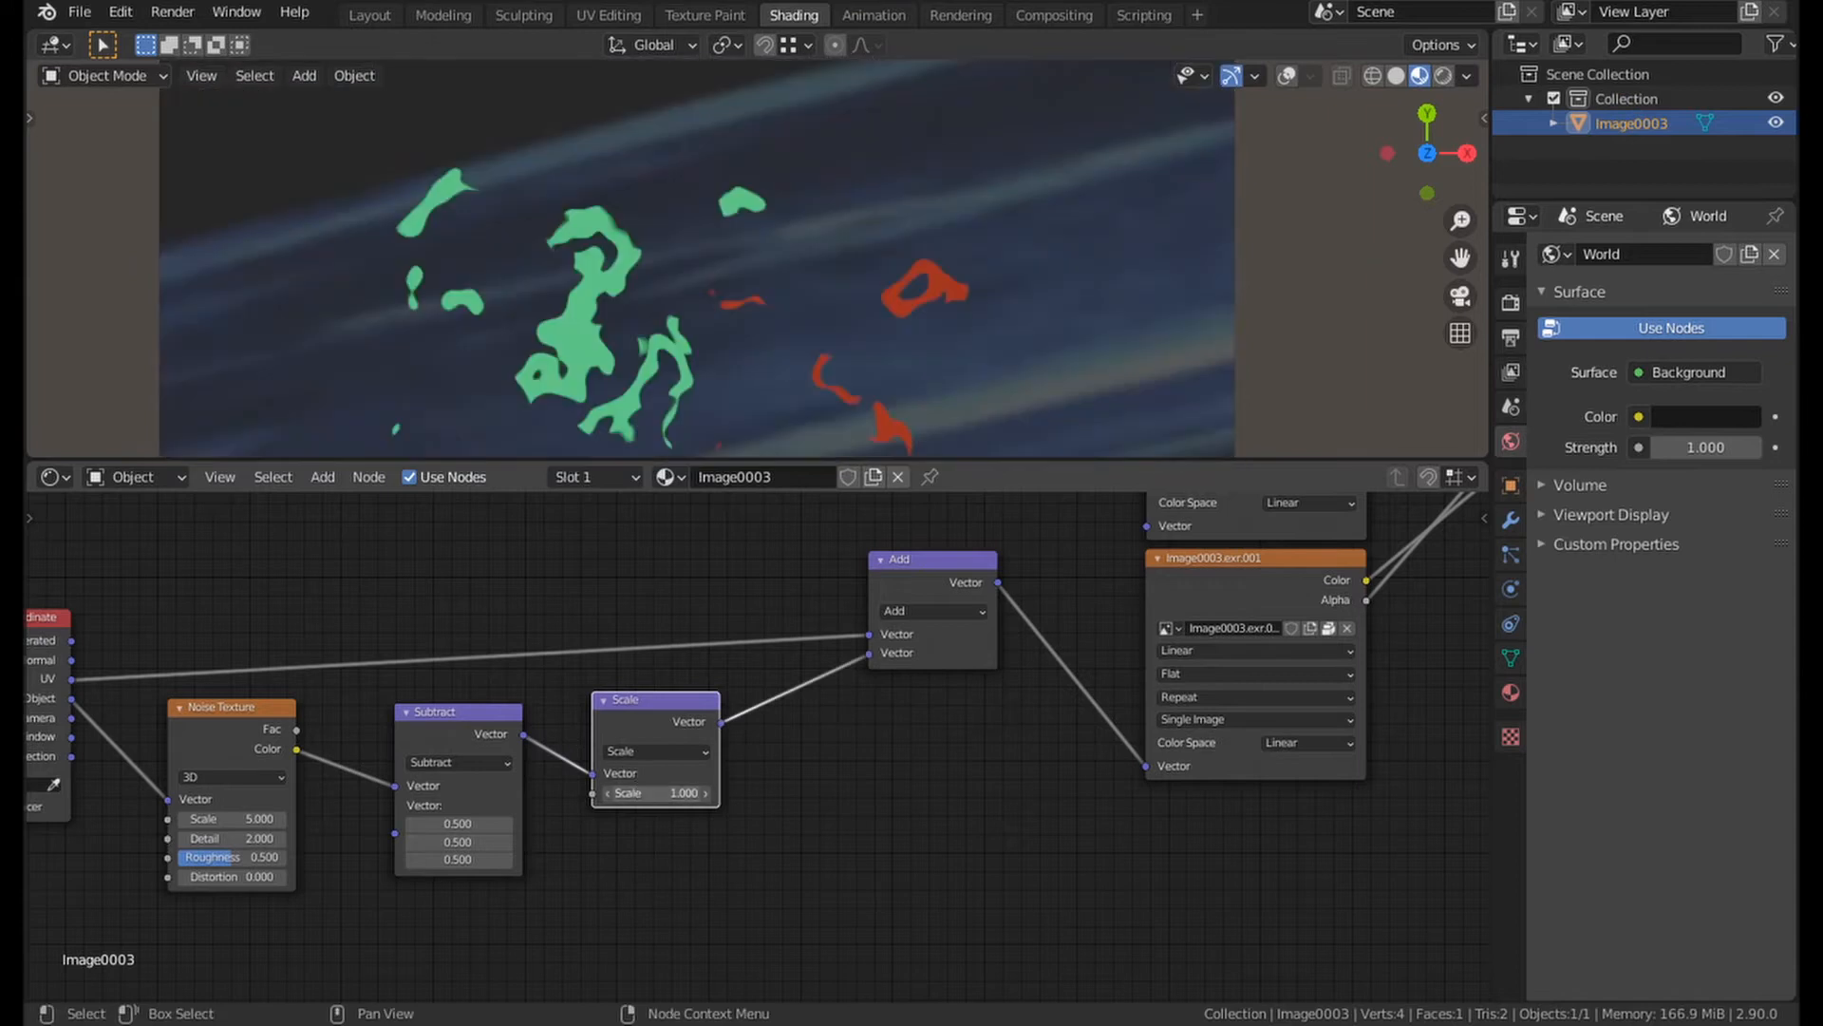
Set the Noise Texture's scale to 5000.
middle_click_drag(434, 763, 722, 681)
scroll(722, 684, "up", 2)
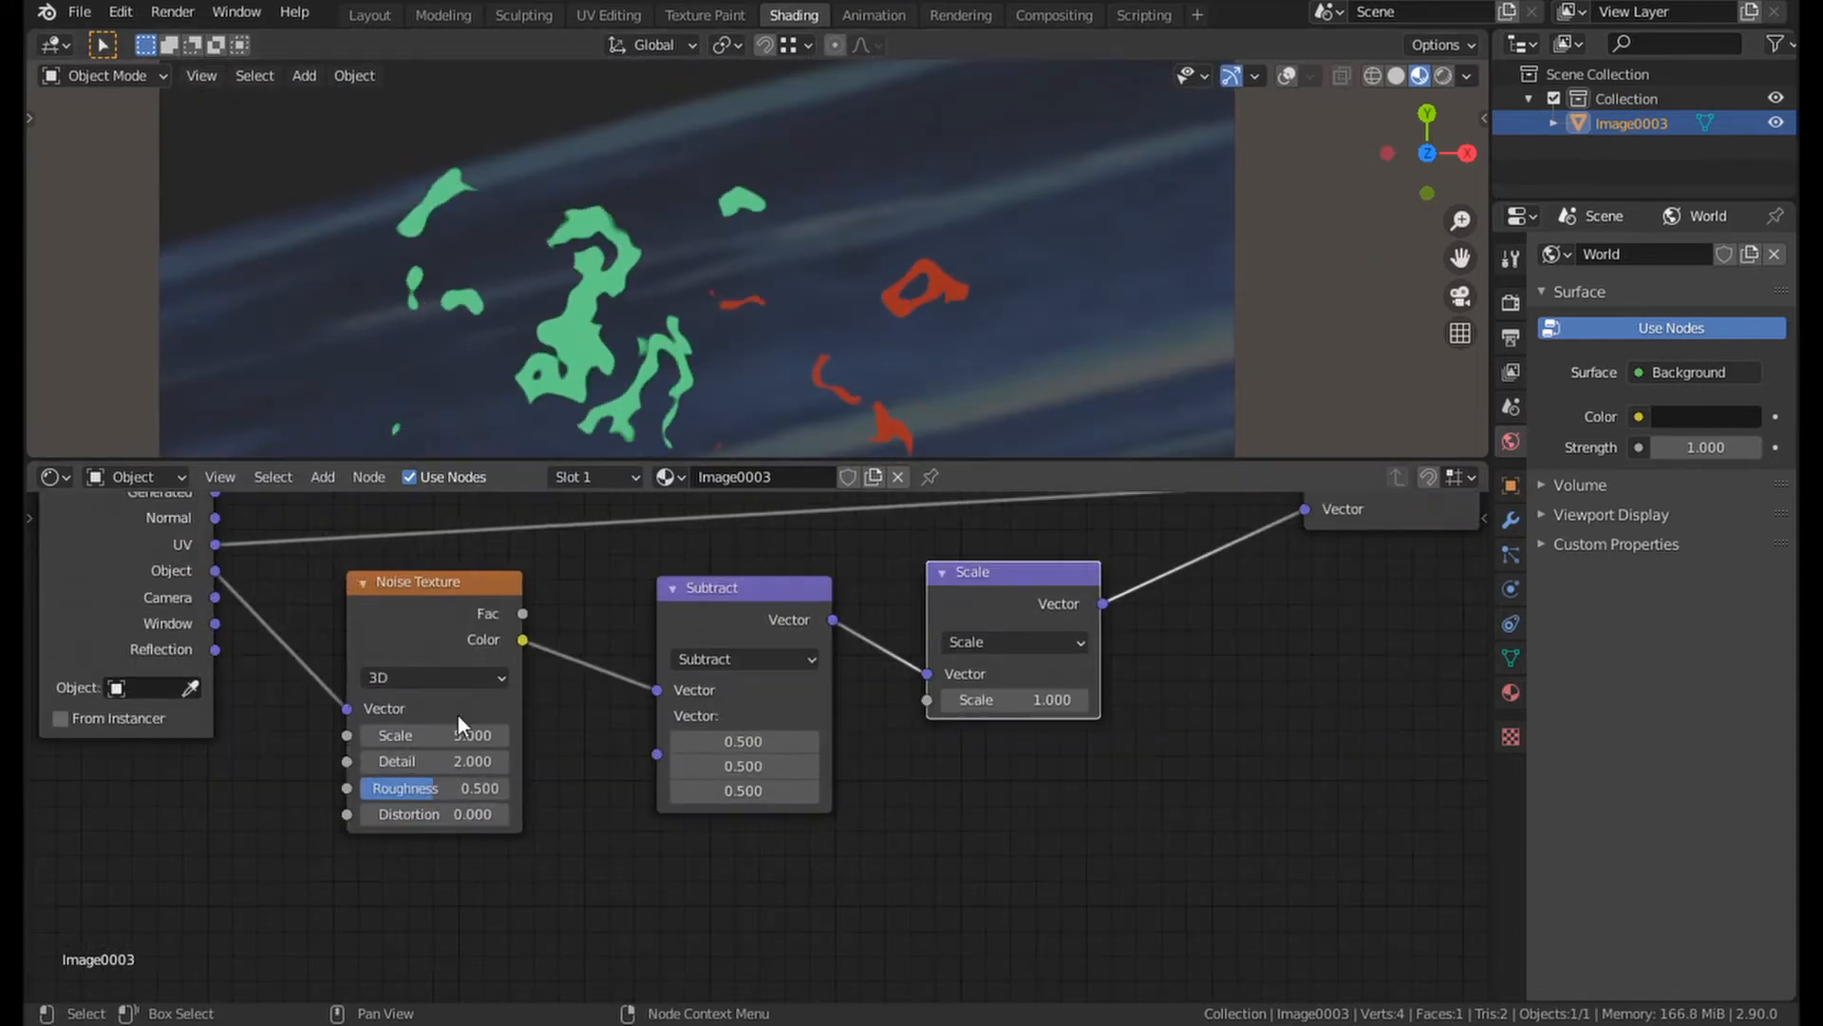
left_click_drag(458, 735, 541, 735)
left_click(425, 735)
type("5000")
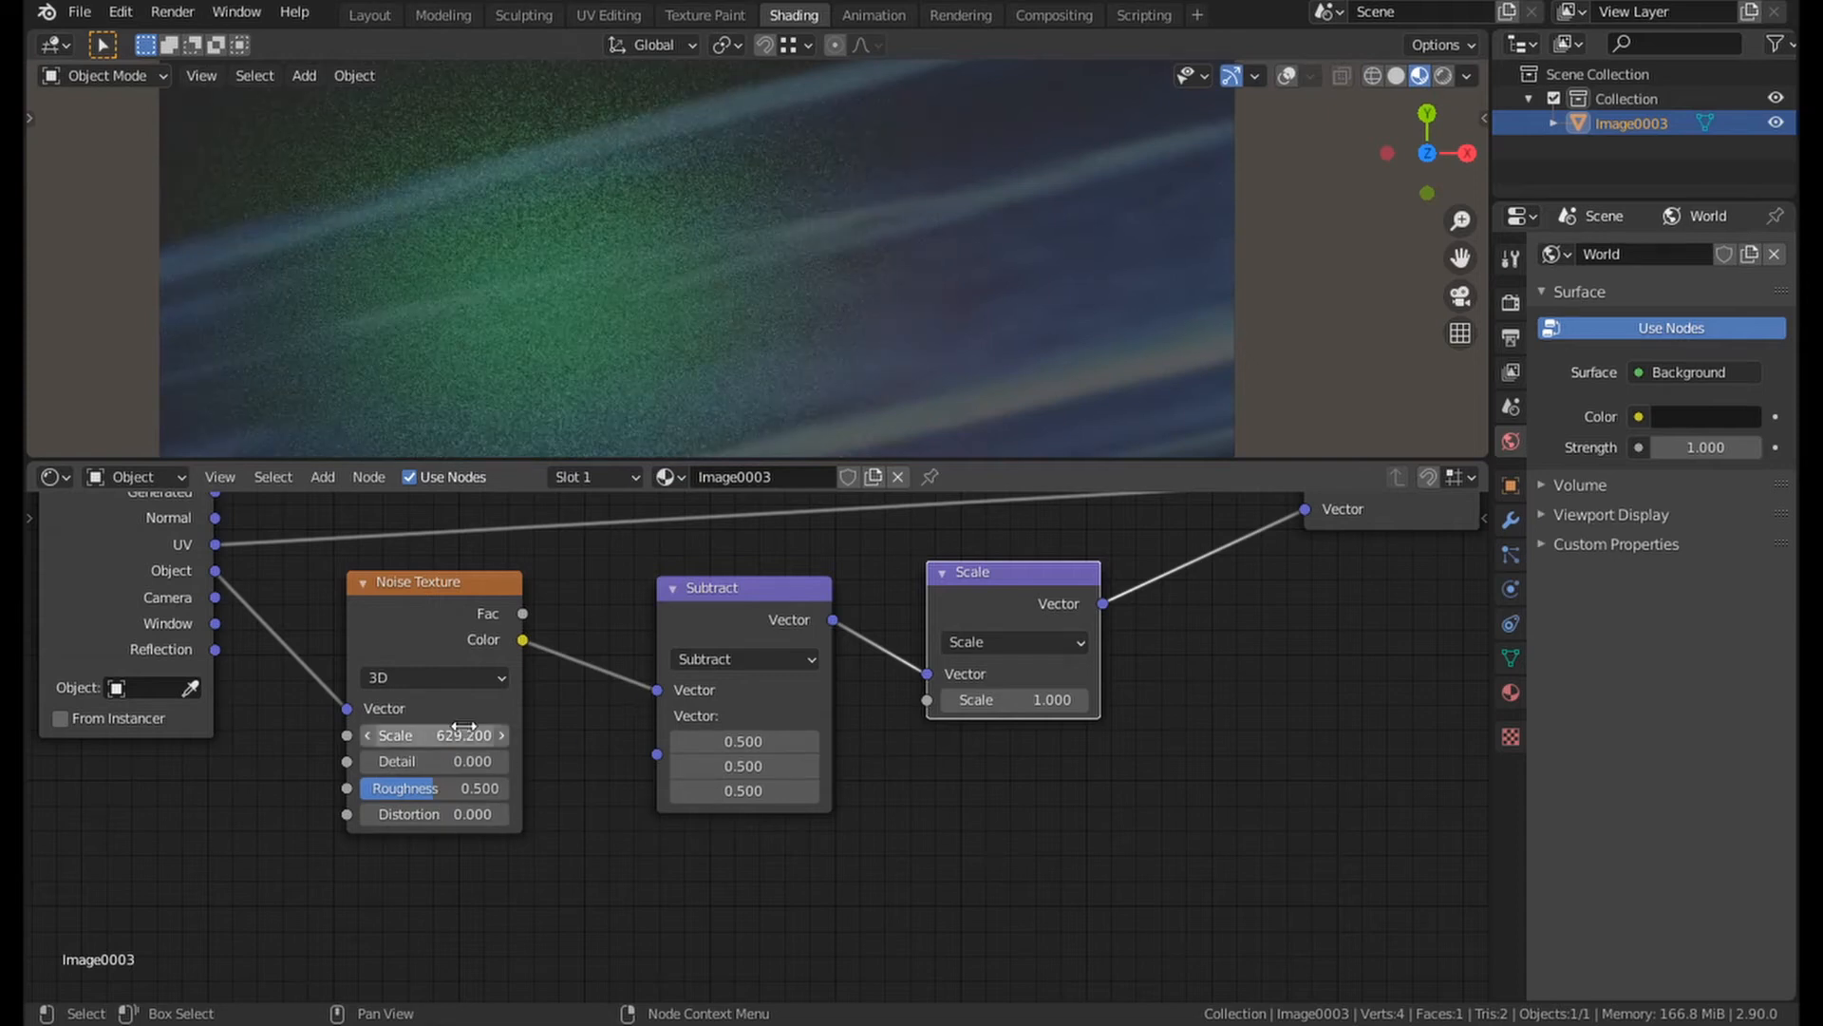
key("Return")
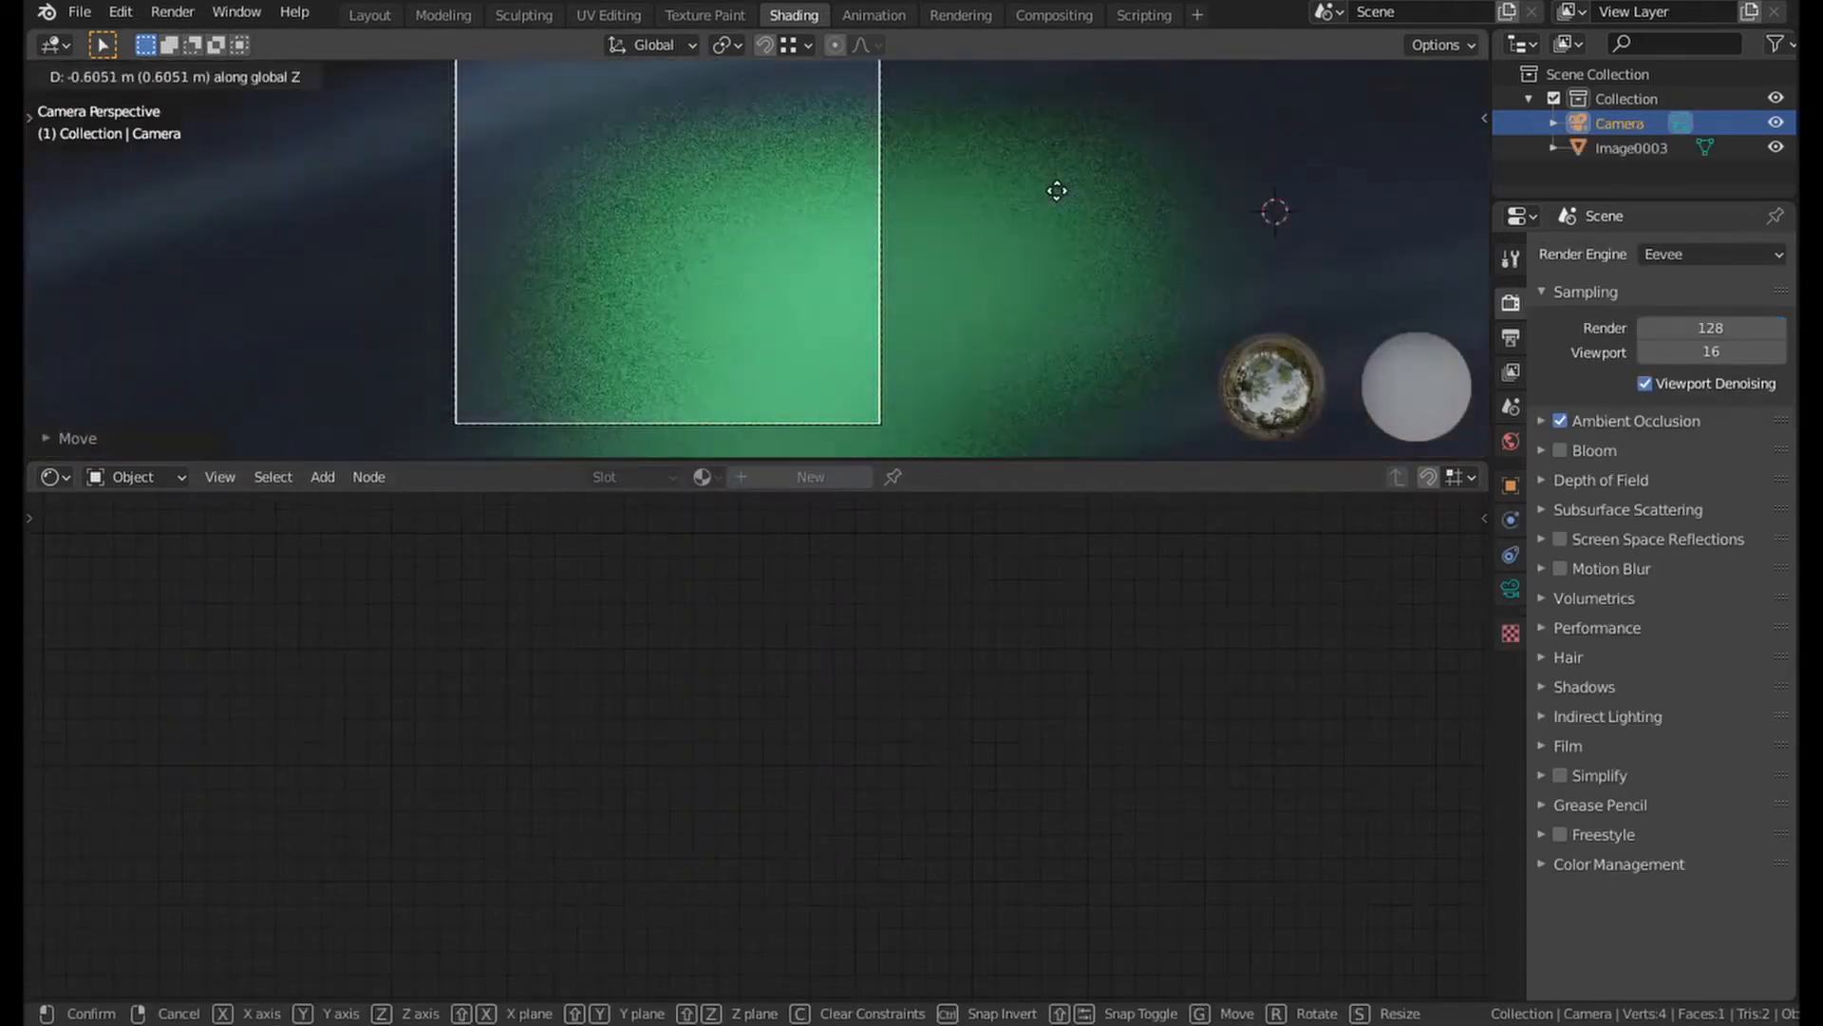
Move the camera about 0.6 m down along global Z, and shift it along X to reframe the green shape's edge.
left_click(1058, 184)
key("g")
key("x")
left_click(1056, 192)
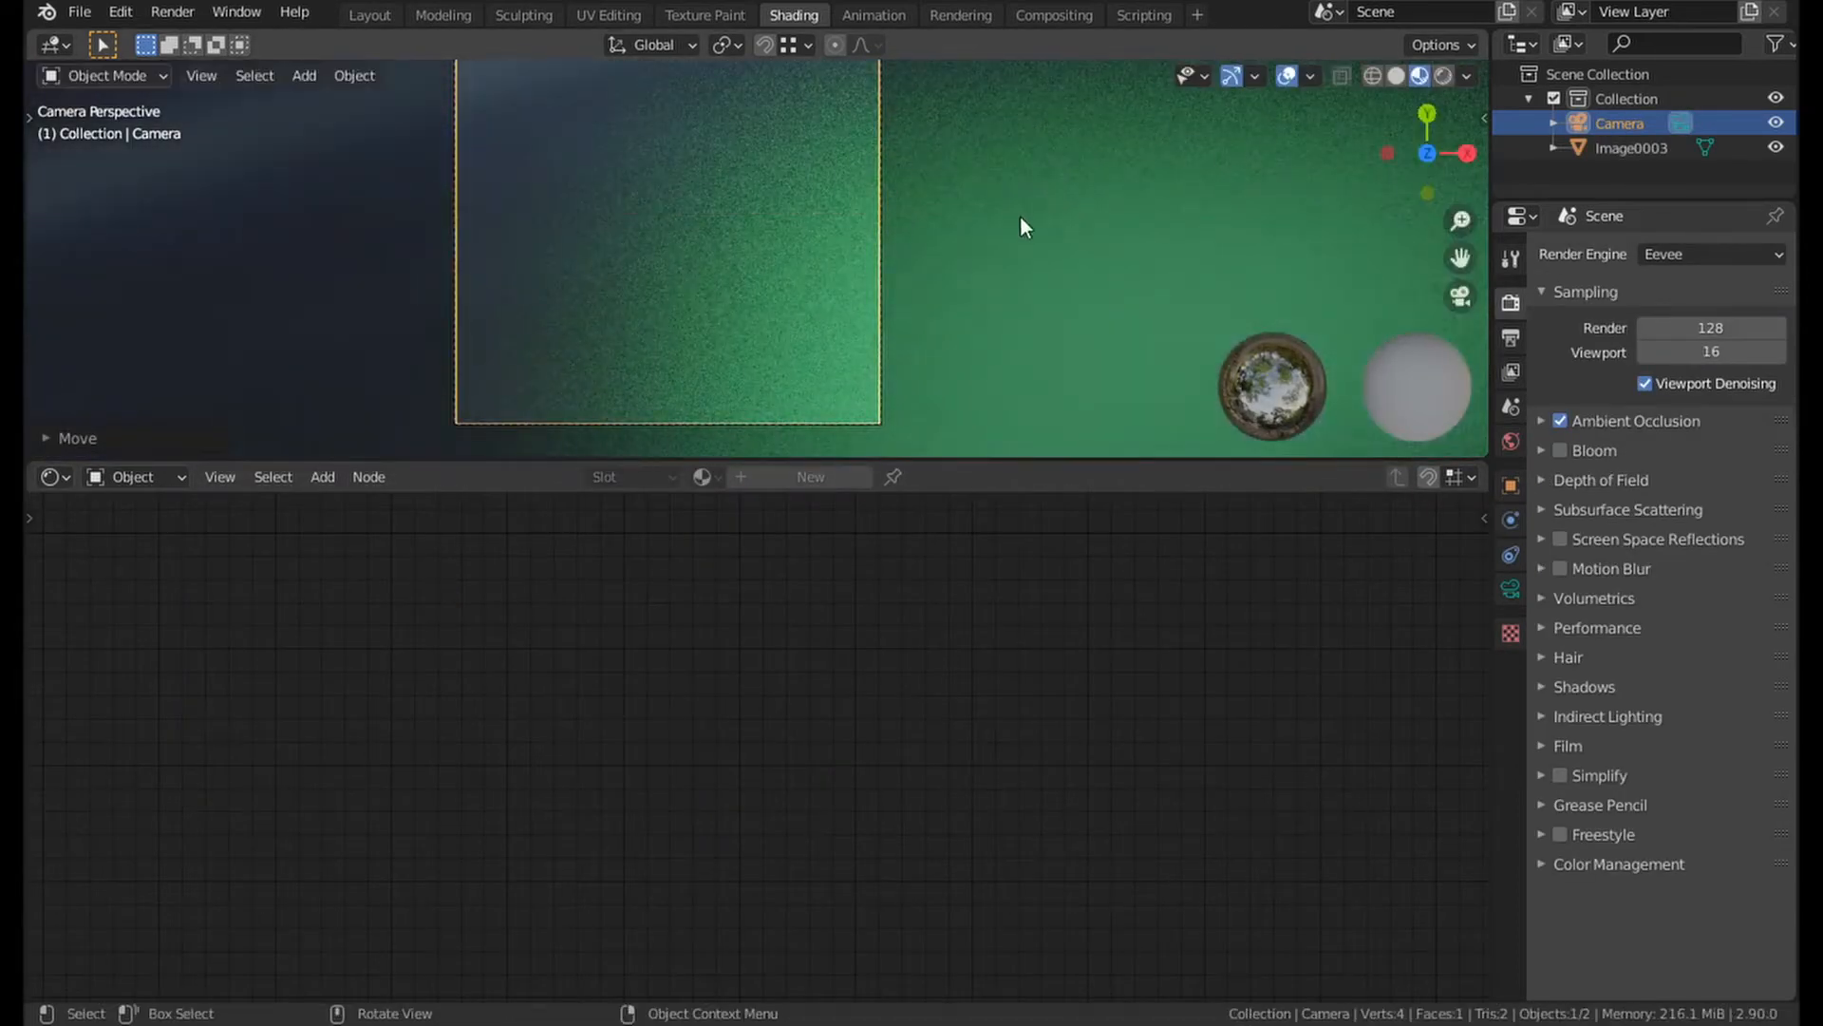
Select the image plane, render a still of the camera view to examine the noise-blurred edge, and close the render.
left_click(1022, 224)
key("F12")
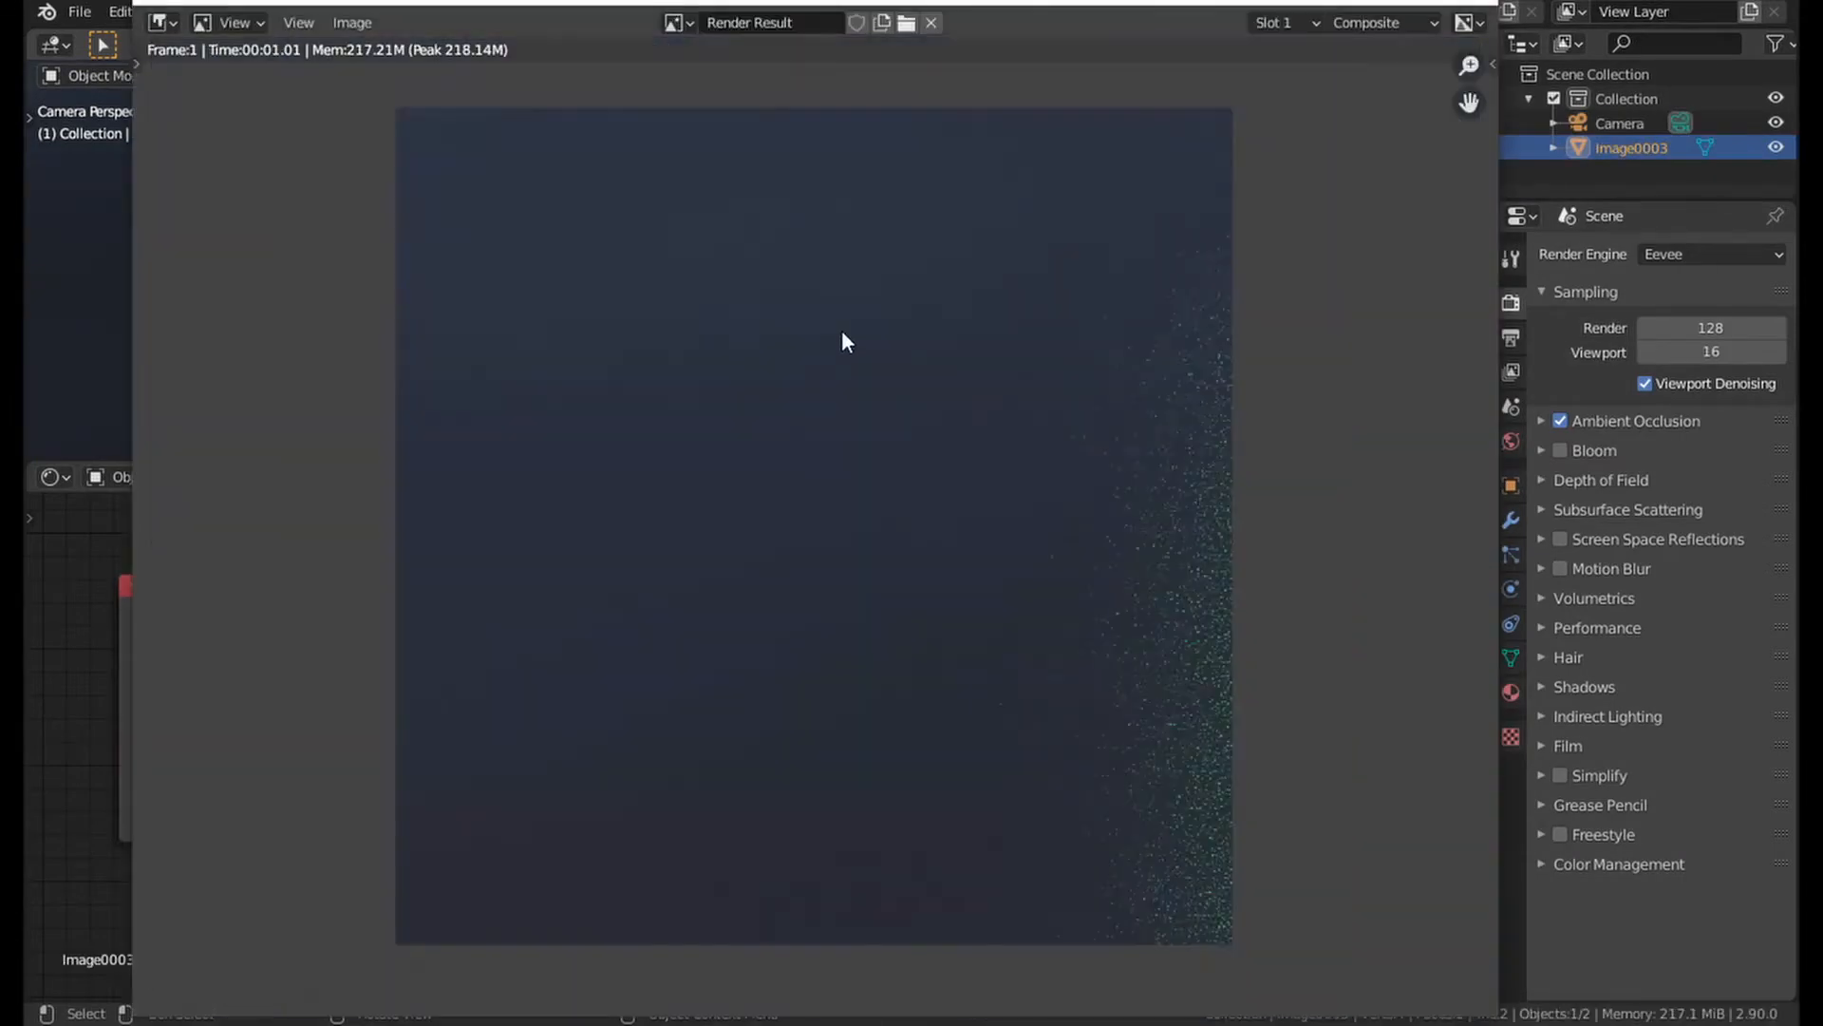
key("Escape")
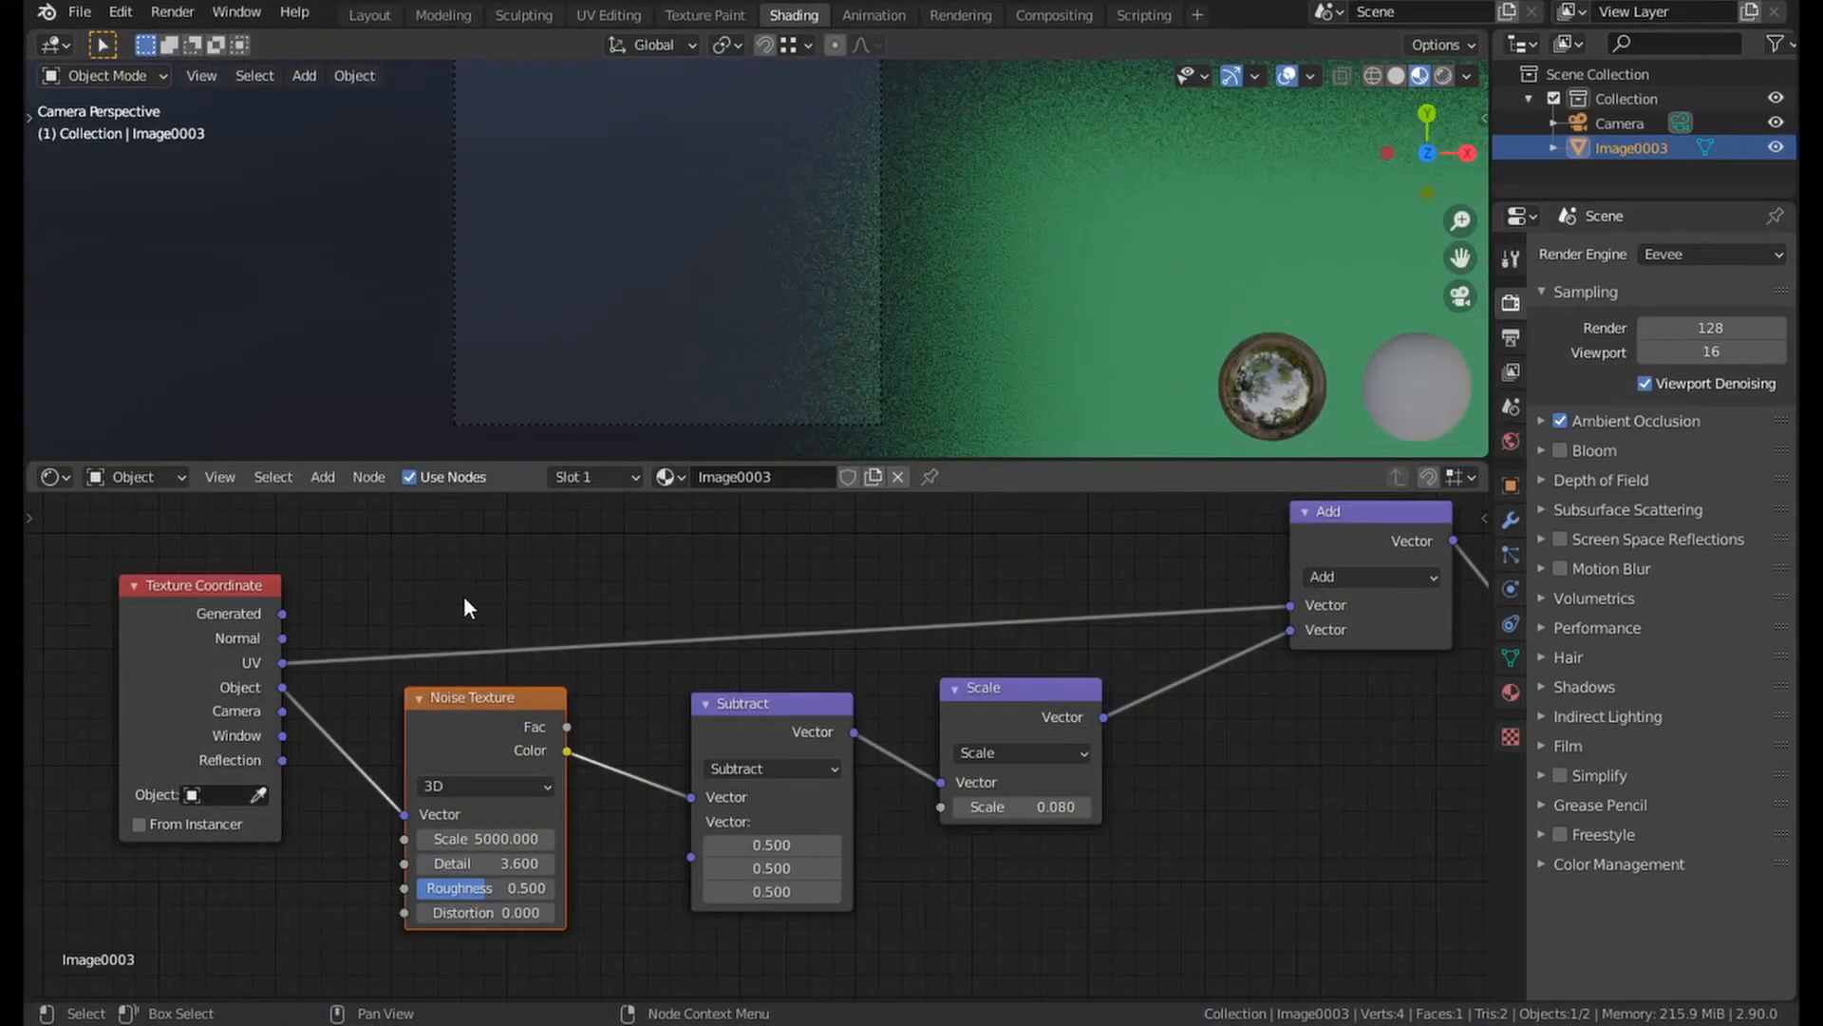
Switch the Noise Texture node to a White Noise texture, keeping its links.
key("shift+s")
mouse_move(493, 719)
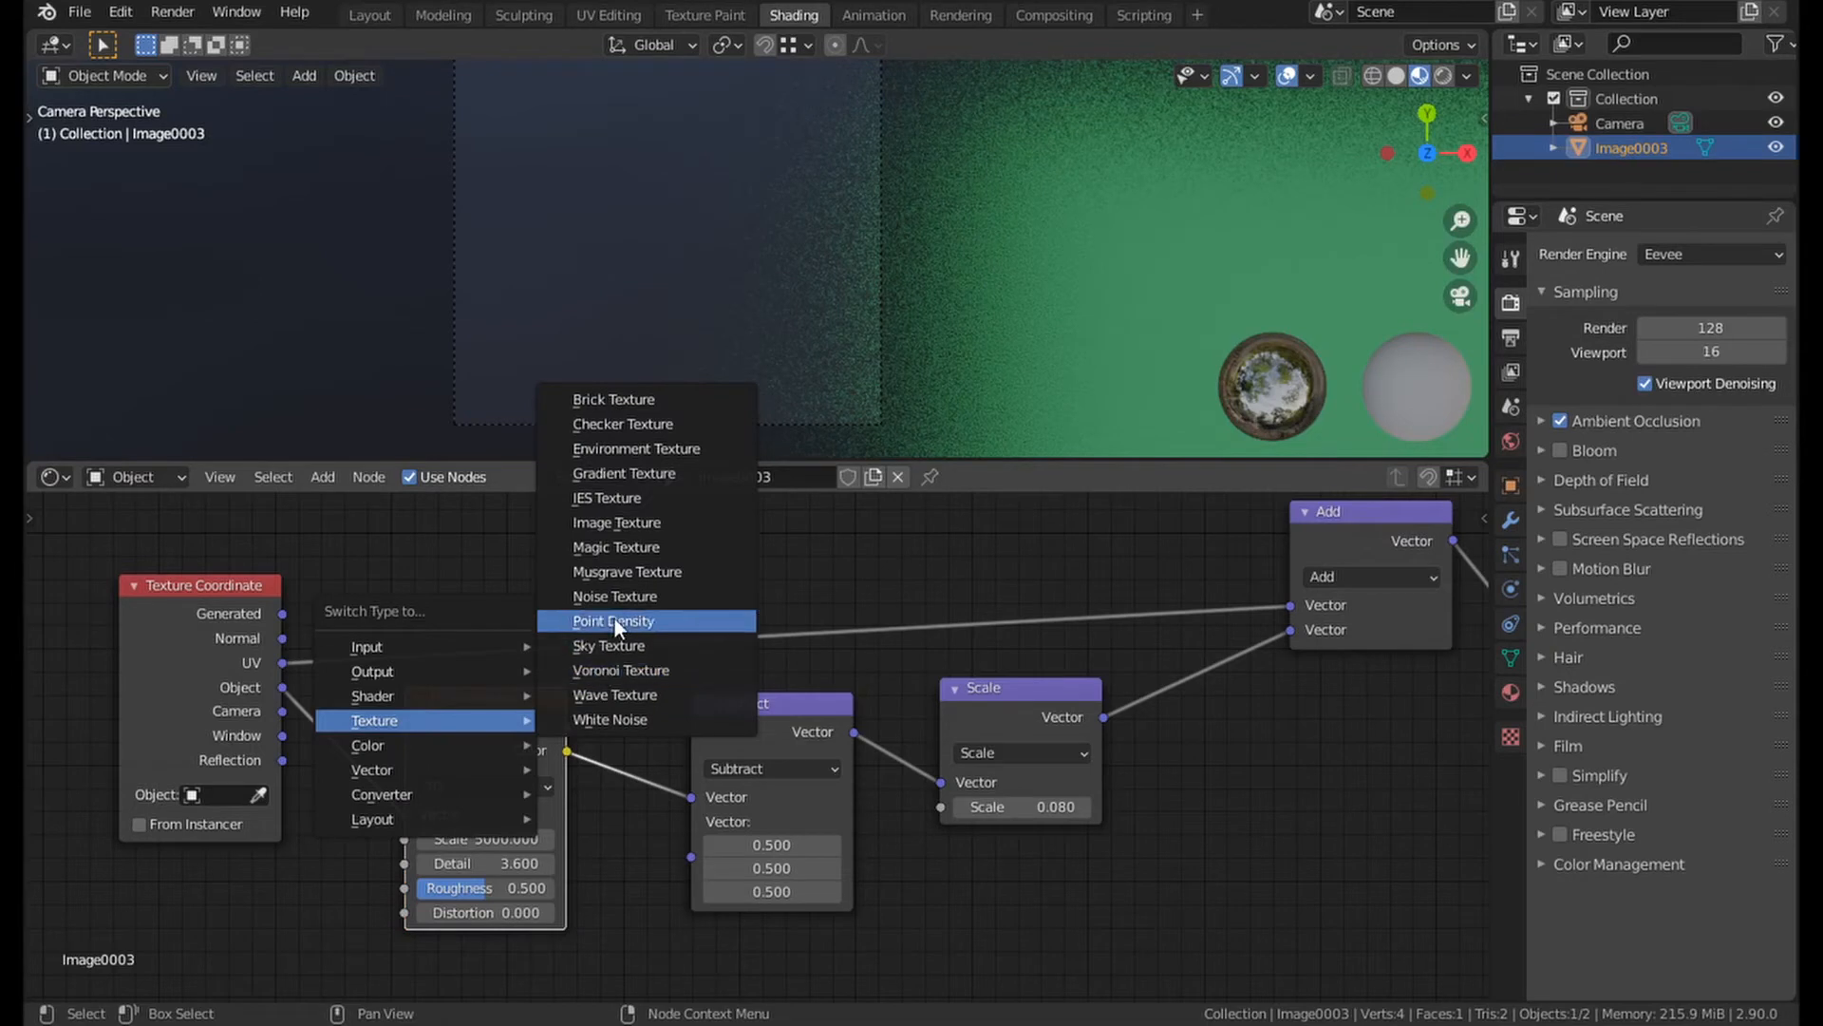
left_click(602, 719)
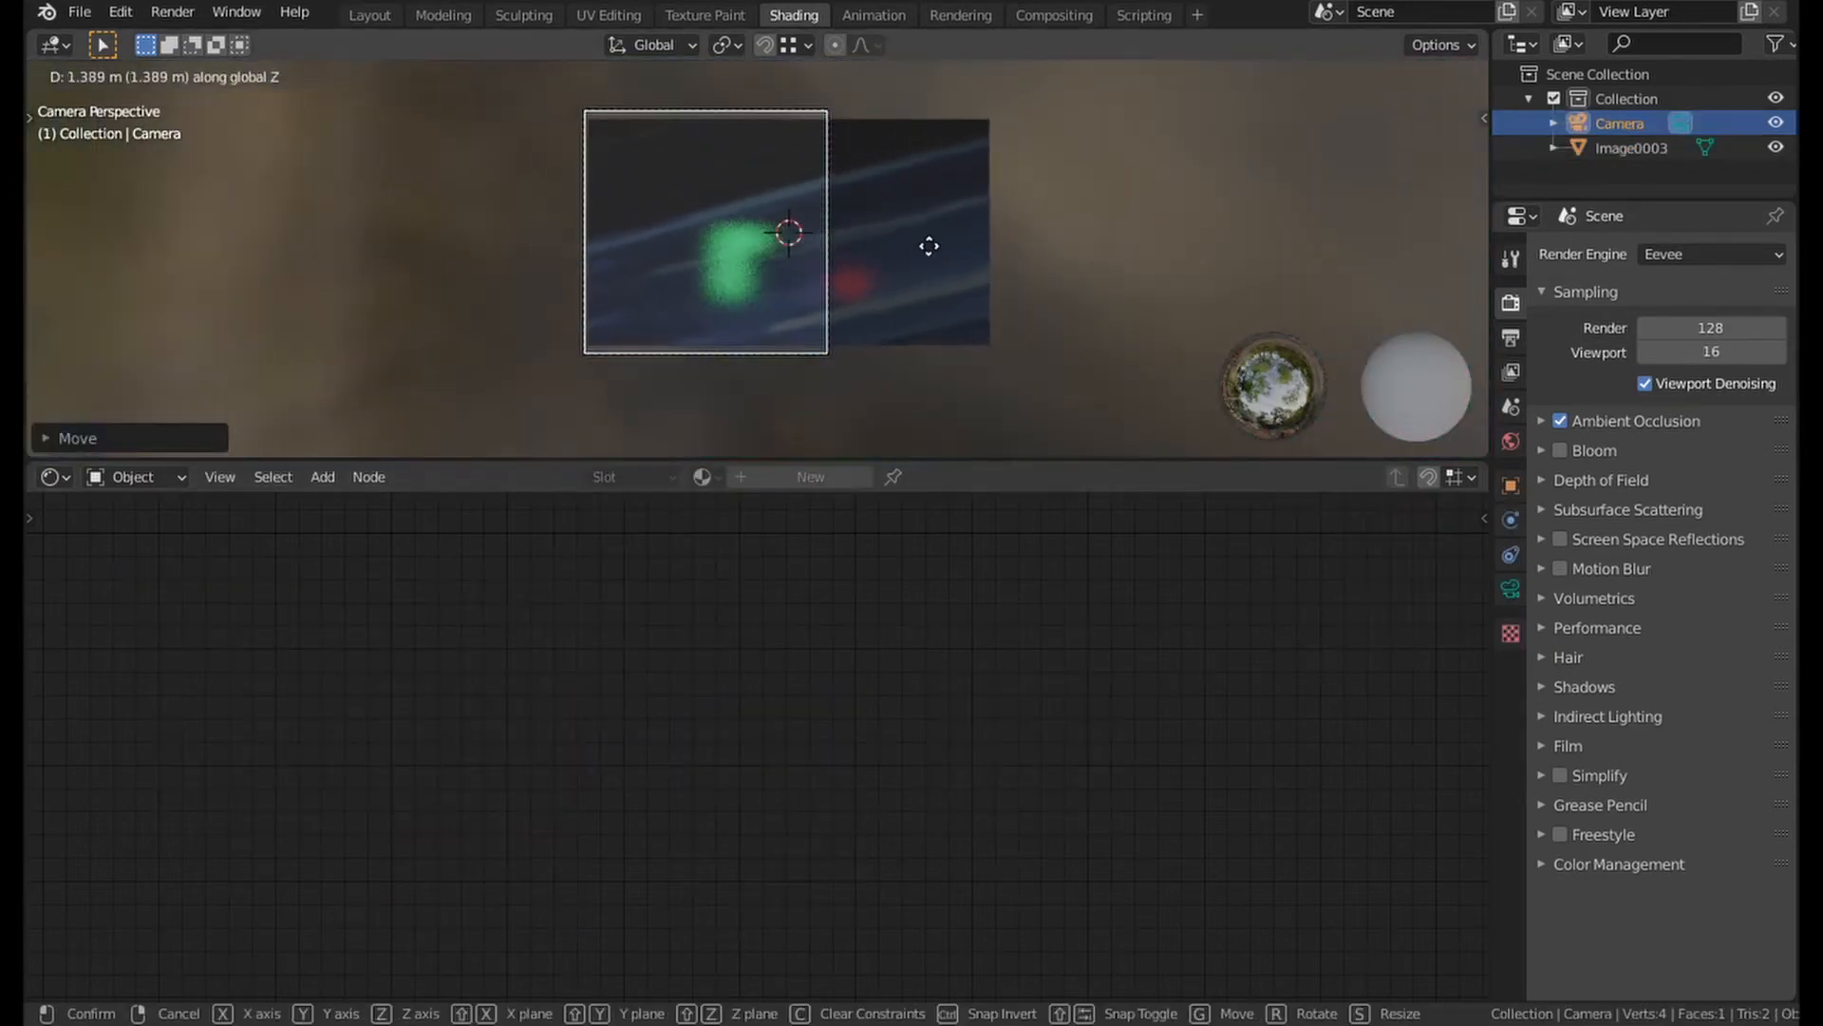
Move the camera about 1.4 m up along global Z and render a still of the camera view.
left_click(928, 244)
key("F12")
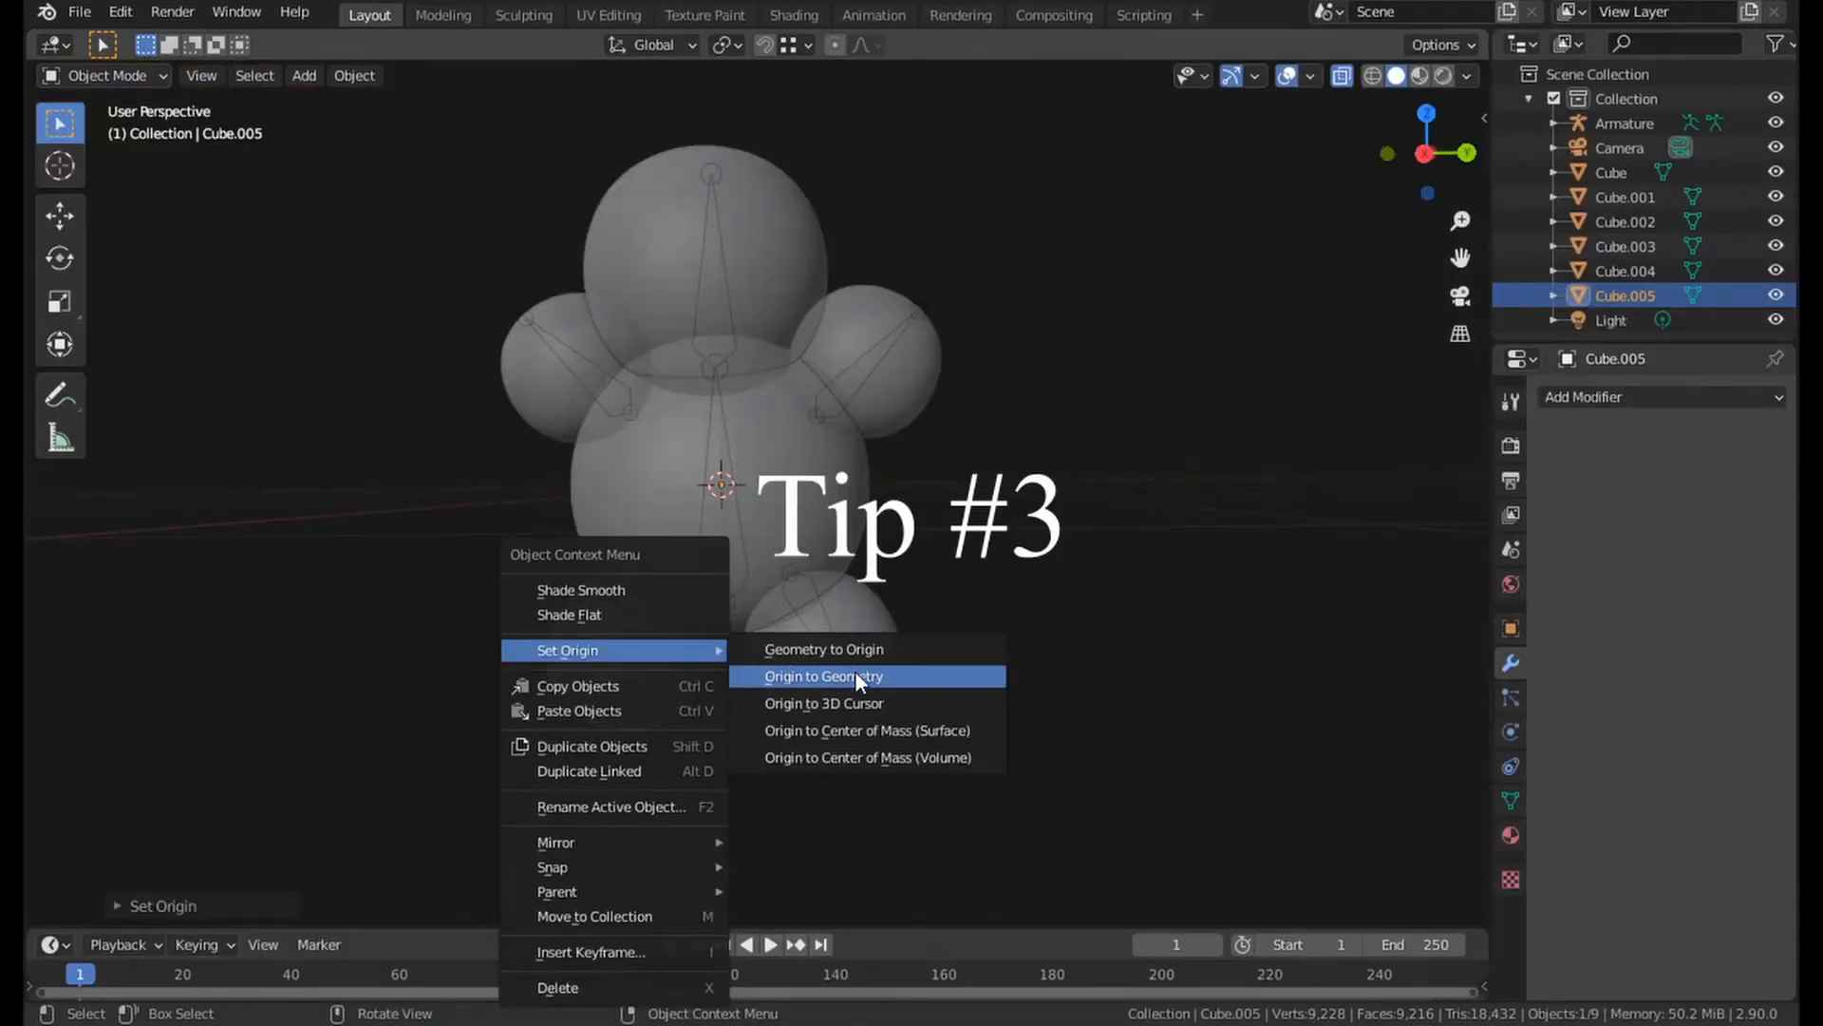
Set the origin of the sphere Cube.005 to its geometry.
left_click(912, 672)
middle_click_drag(900, 625, 914, 680, "shift")
scroll(910, 636, "up", 1)
Select the arm, head, body and leg spheres one by one to check their origins, and clear the selection.
left_click(944, 459)
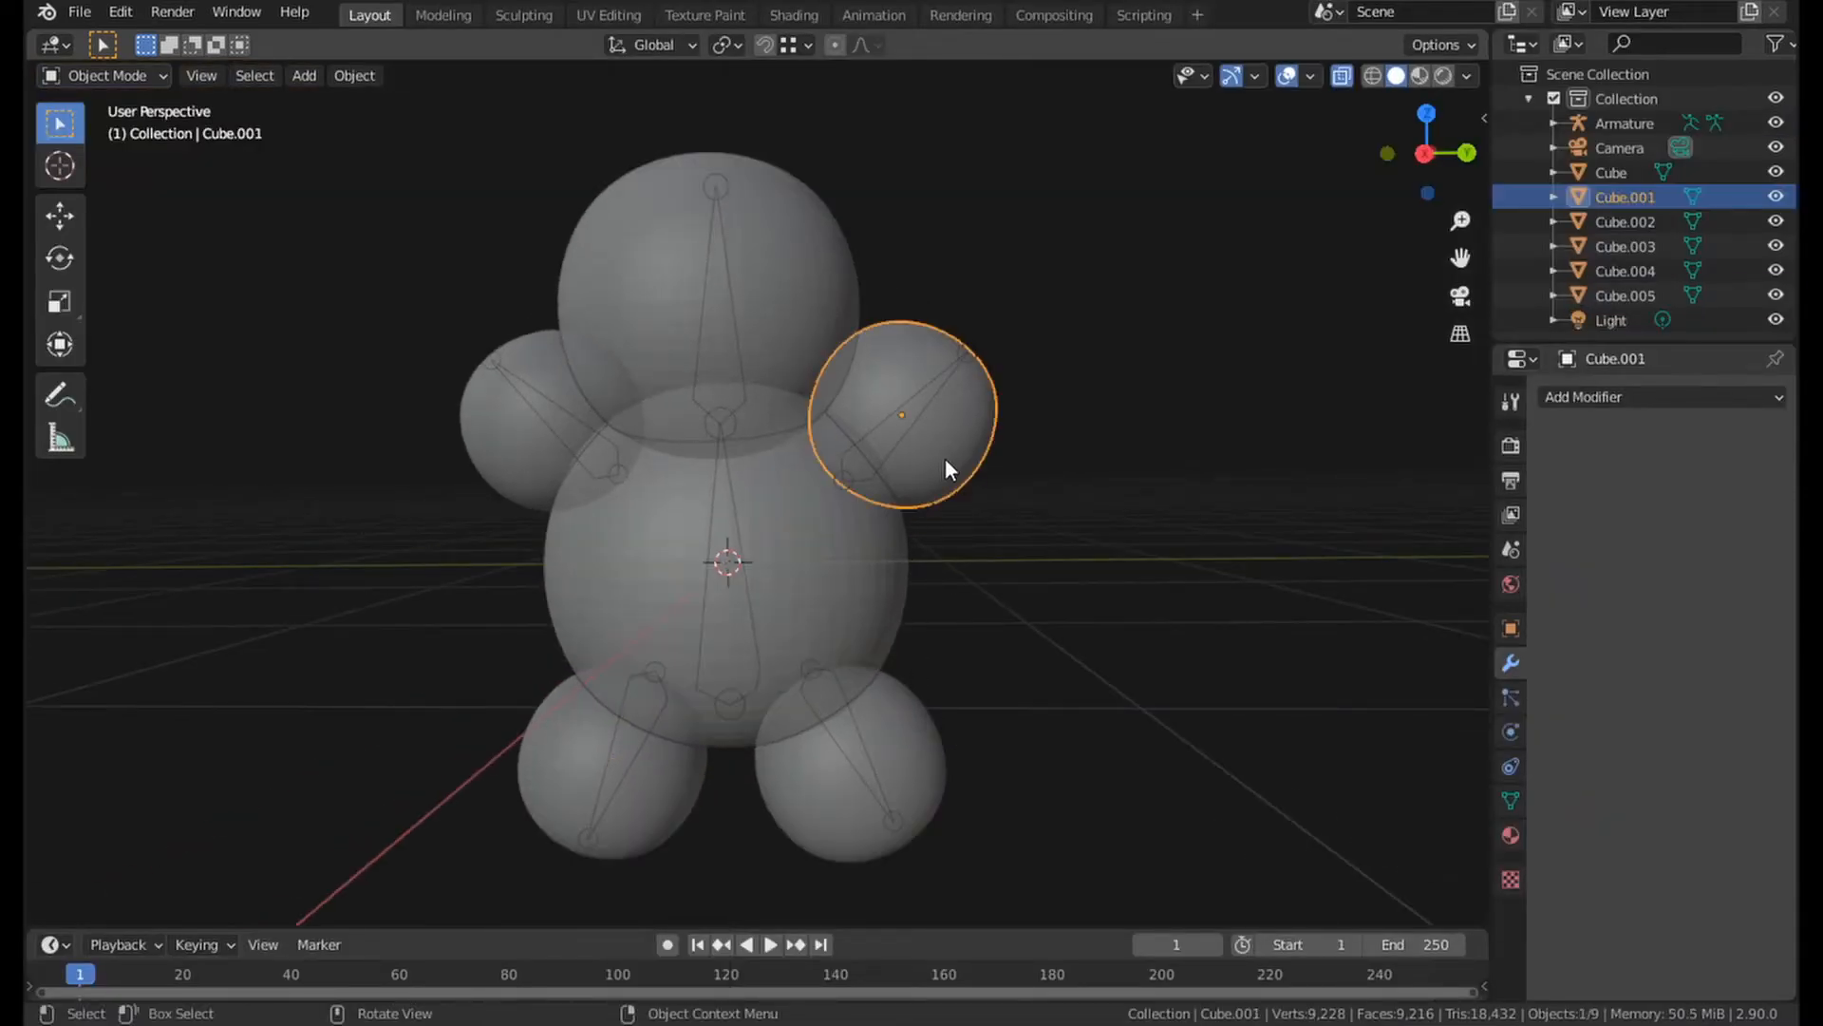
left_click(944, 458, "shift")
left_click(699, 325)
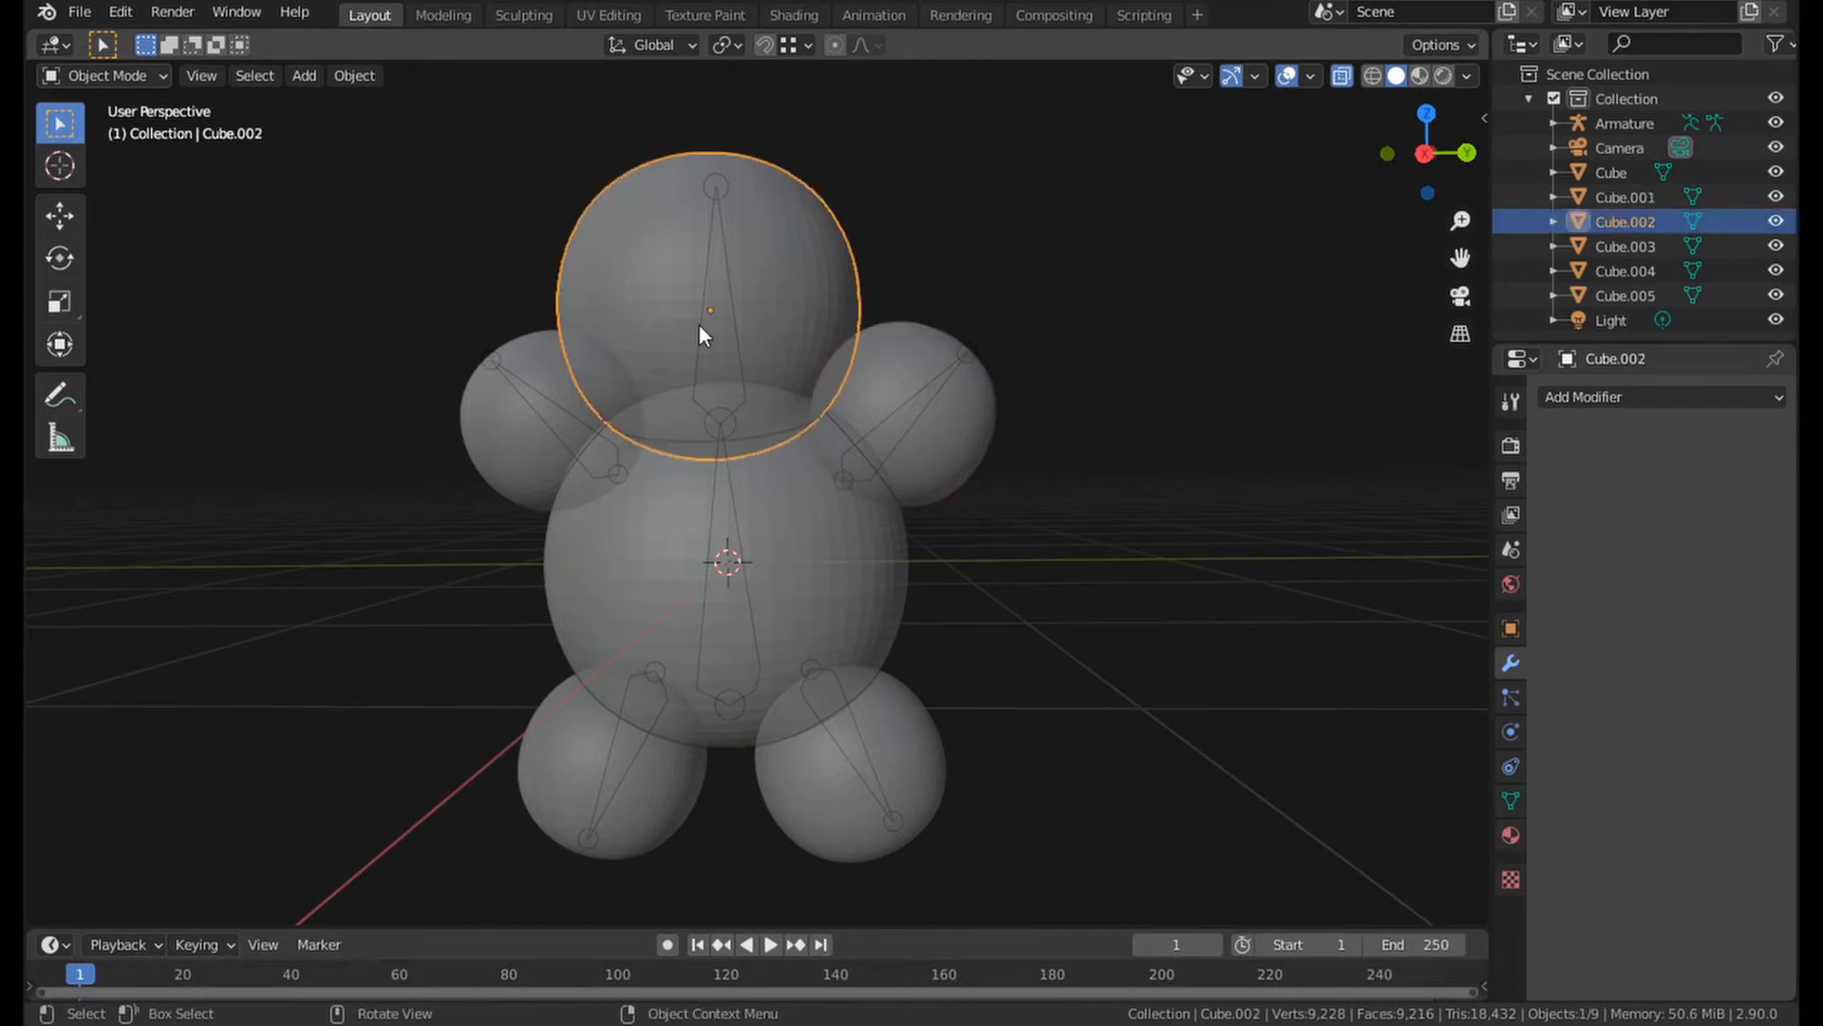
left_click(815, 558)
left_click(830, 790)
key("alt+a")
scroll(1003, 494, "down", 1)
middle_click_drag(1003, 494, 915, 570)
Save the character rig file.
key("ctrl+s")
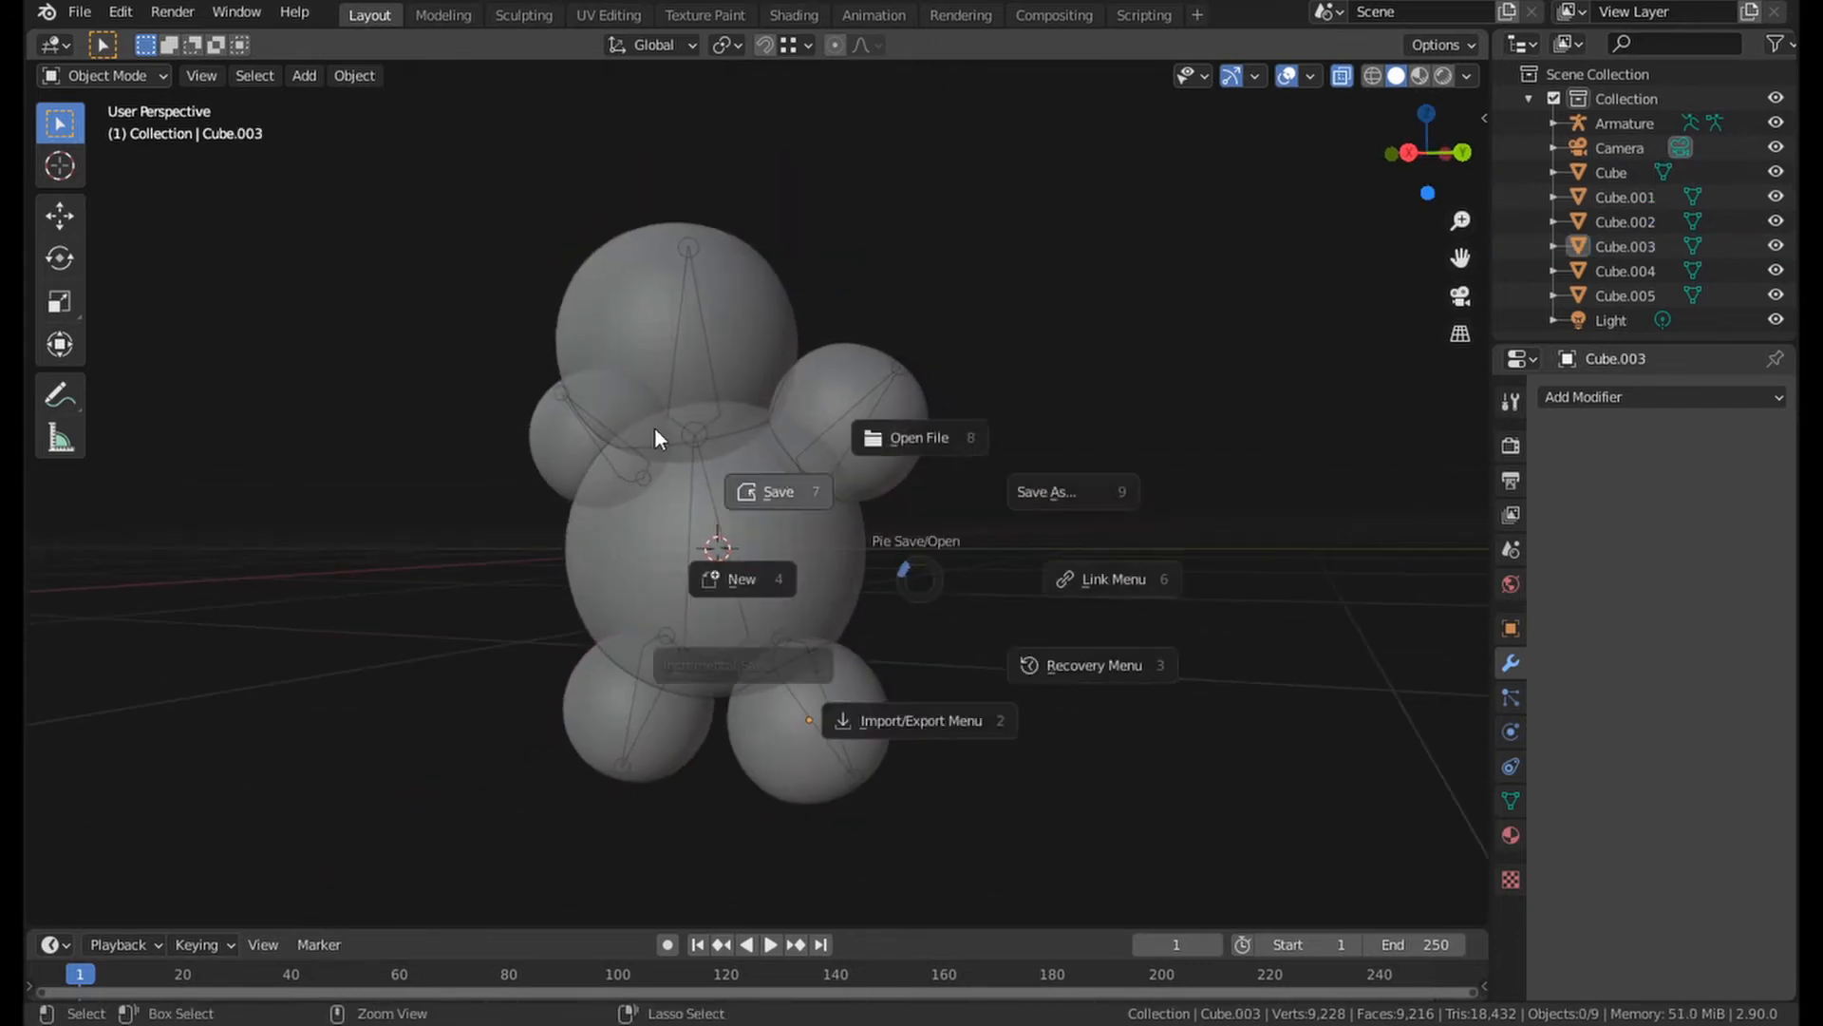
left_click(653, 425)
left_click(1487, 896)
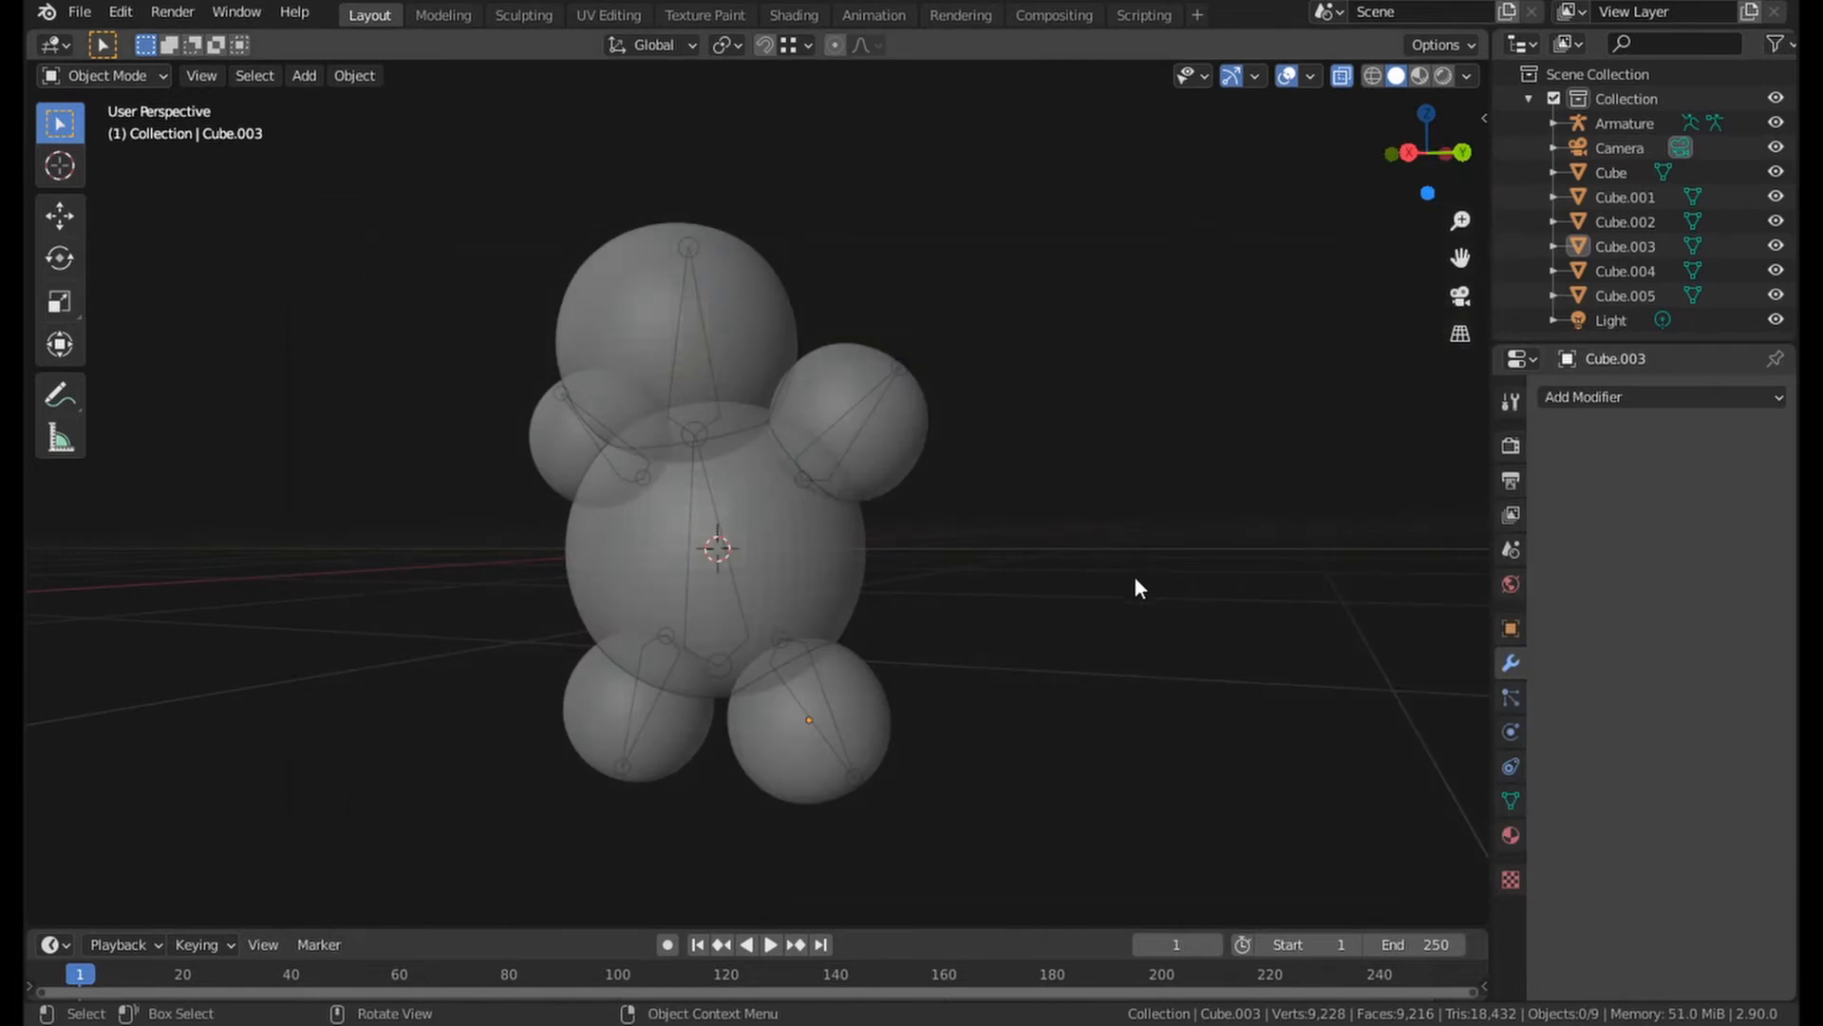
Select the arm sphere Cube.001, add the armature to the selection, and enter Pose Mode.
middle_click_drag(1134, 577, 989, 570)
scroll(1070, 651, "up", 2)
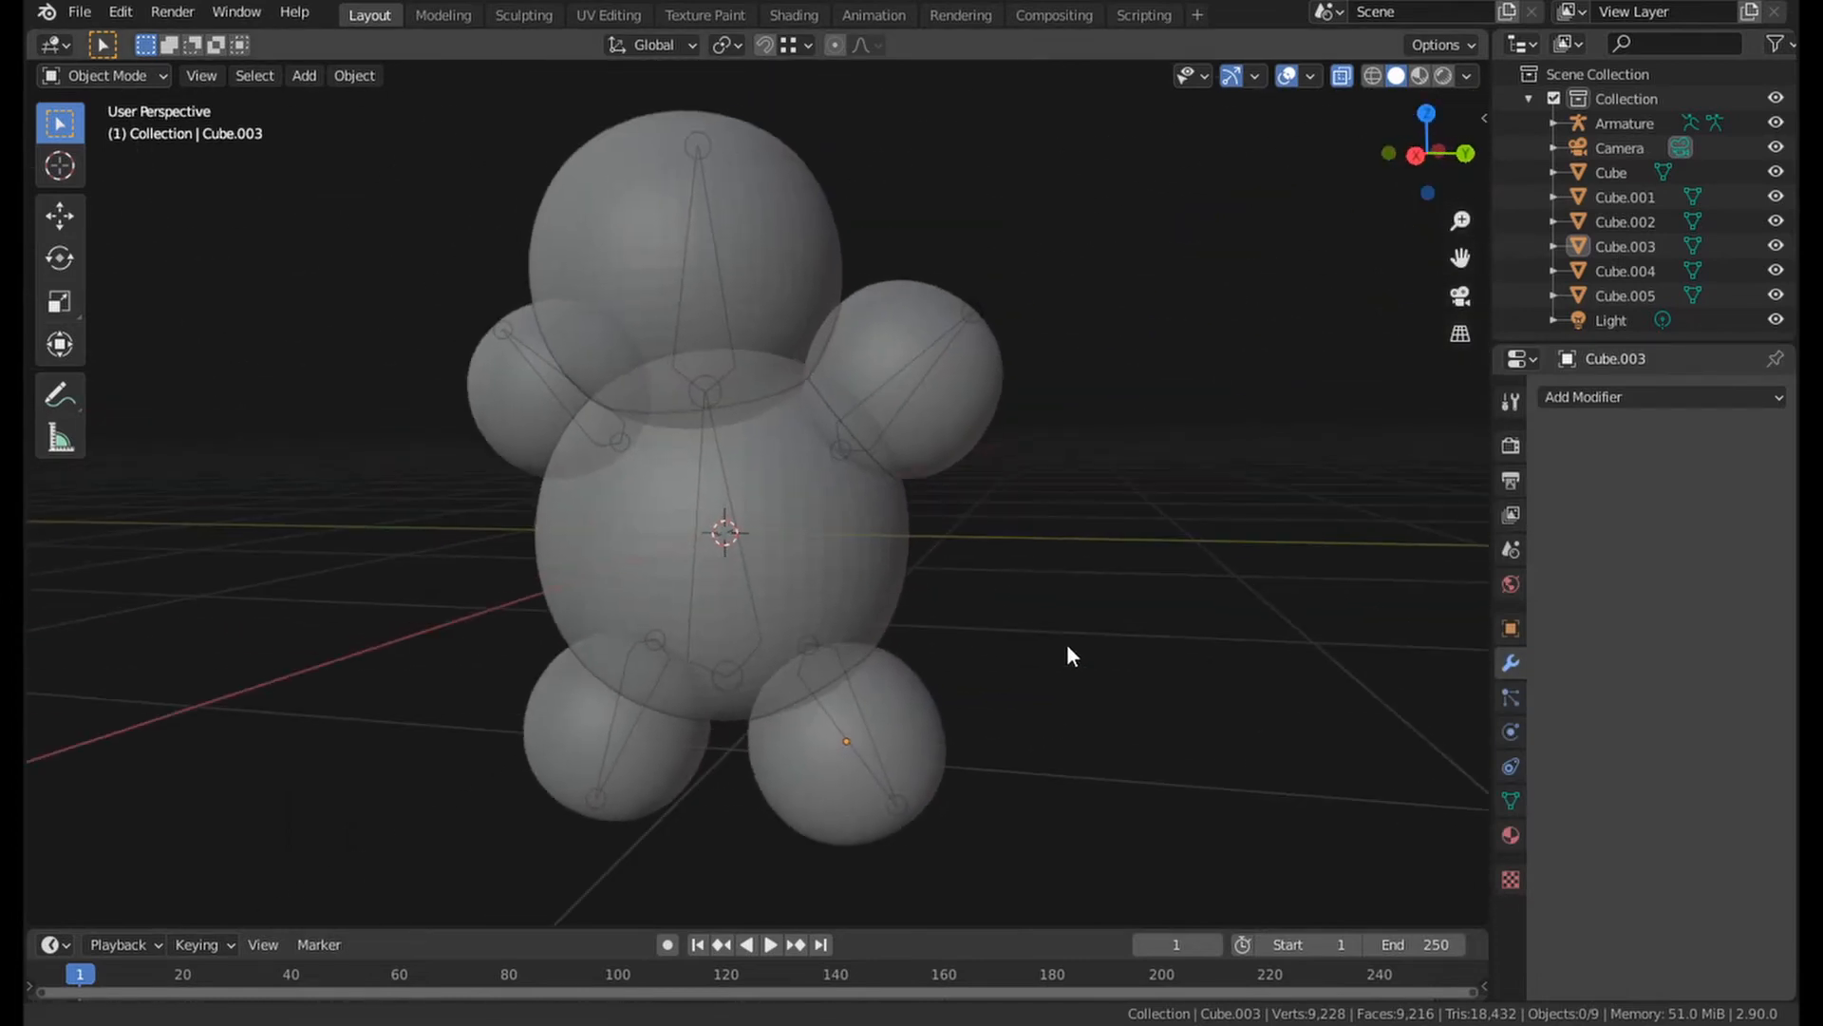
middle_click_drag(1064, 627, 951, 418)
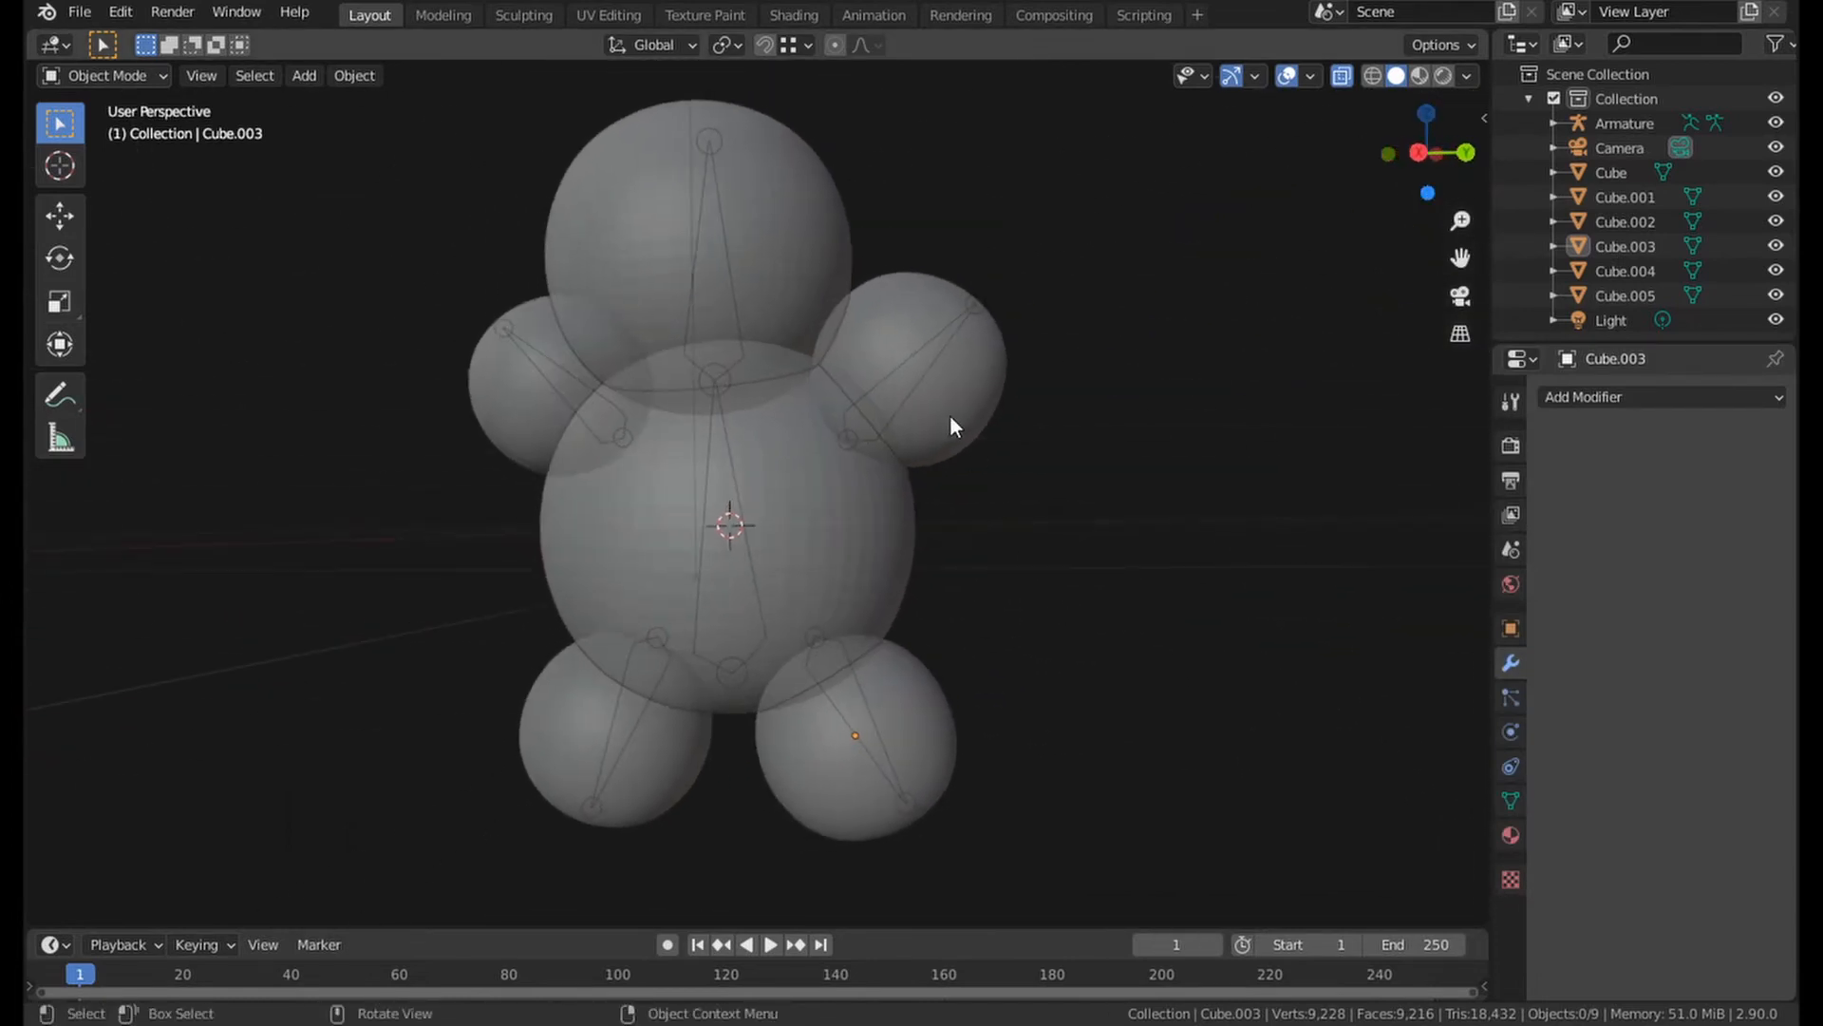
left_click(909, 423)
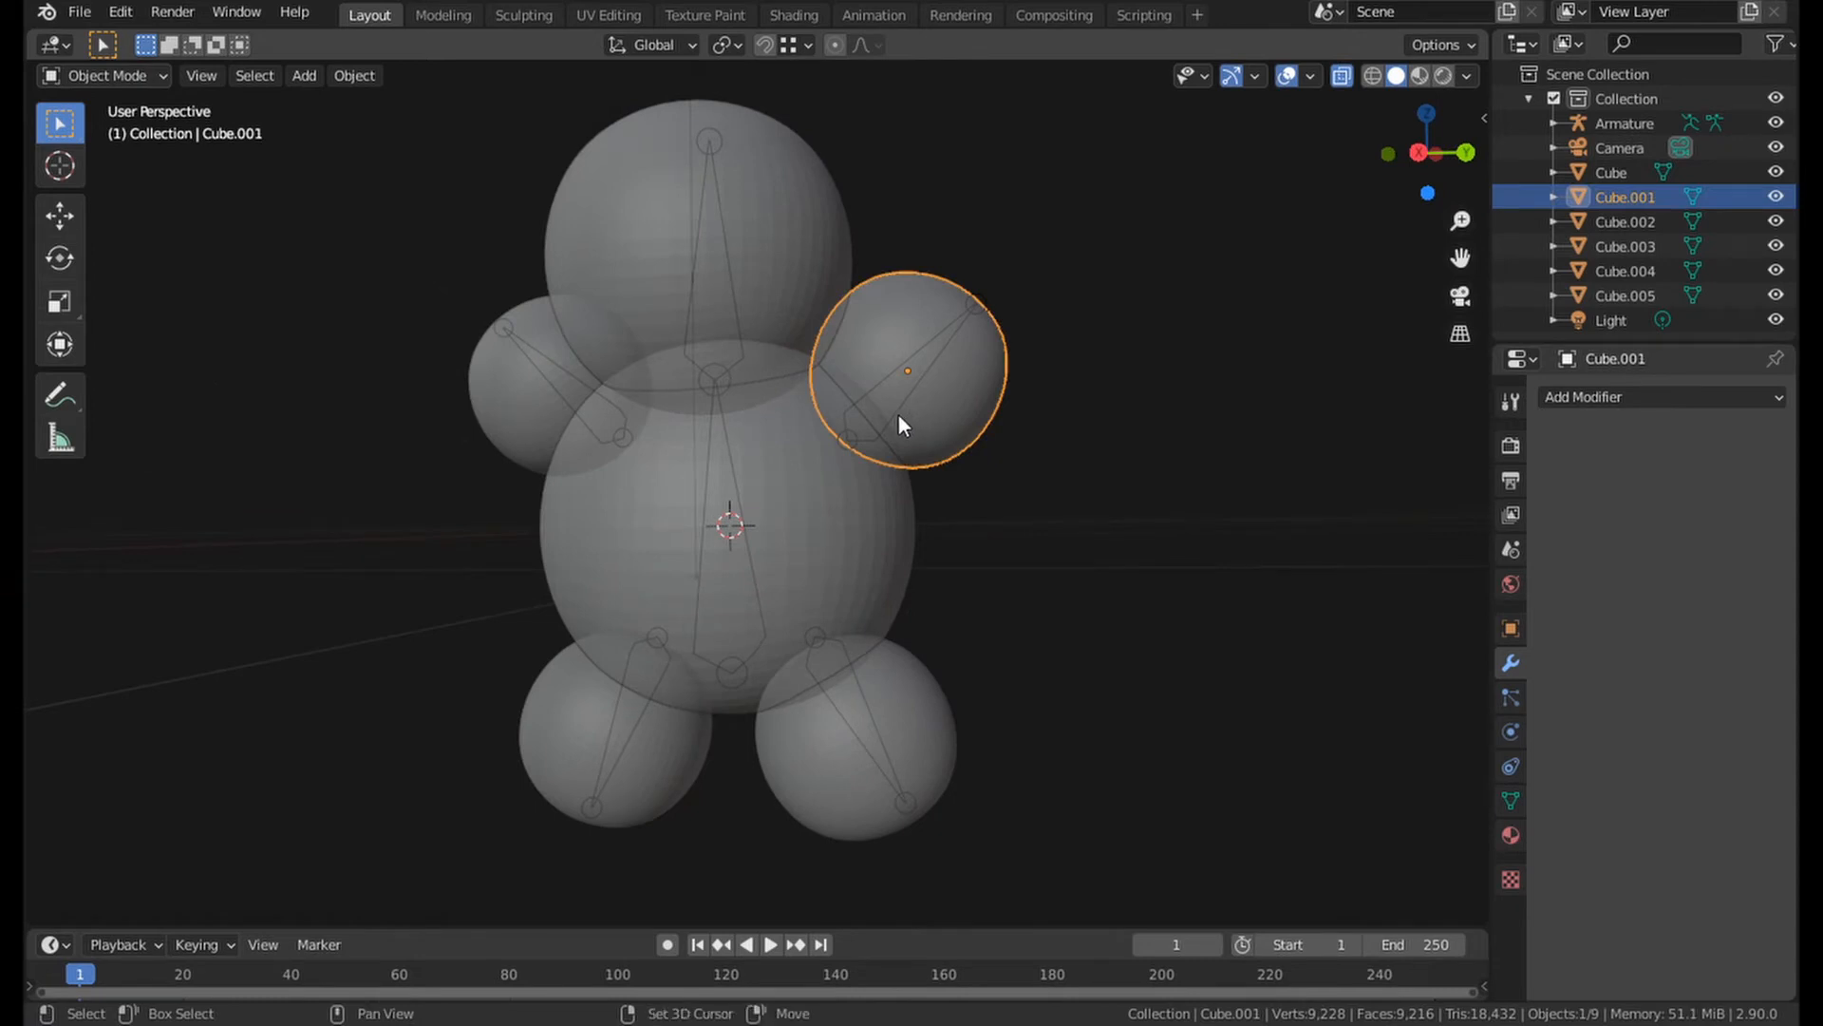
left_click(898, 415, "shift")
key("ctrl+Tab")
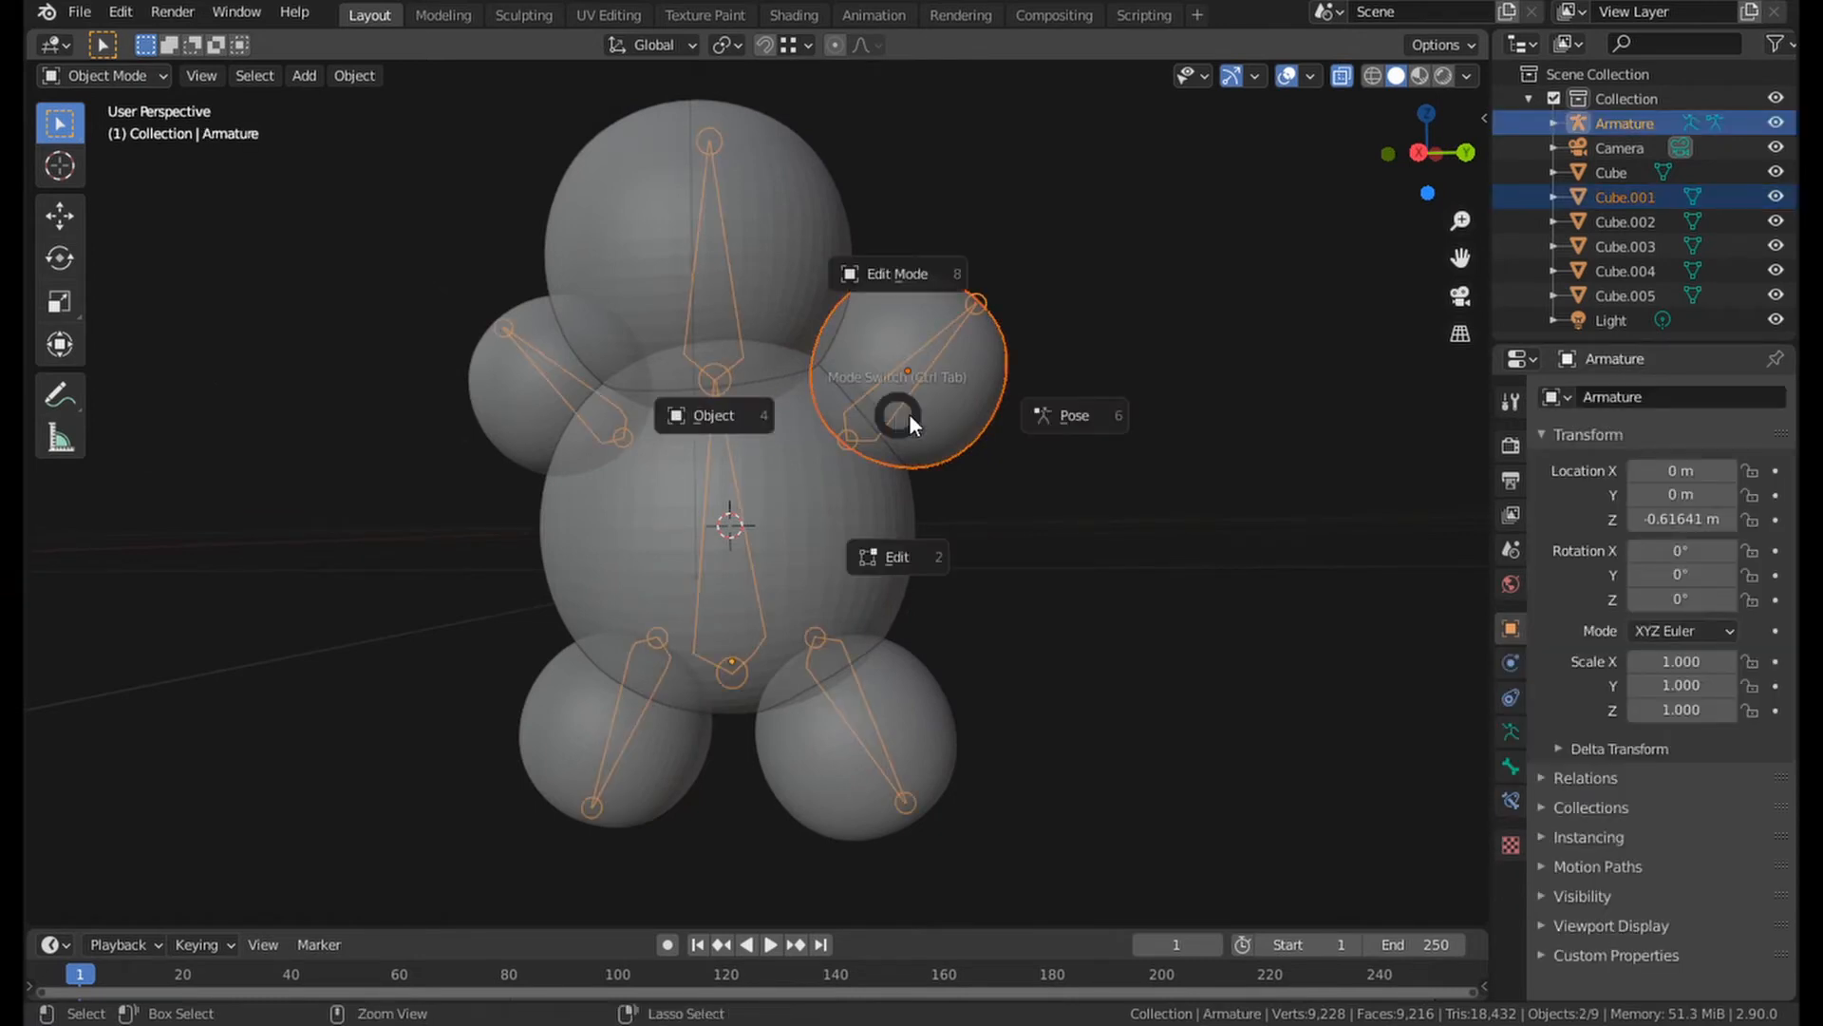
left_click(1076, 414)
Select only the bone inside the selected arm sphere and parent the sphere to it with the Bone option.
left_click(903, 389, "shift")
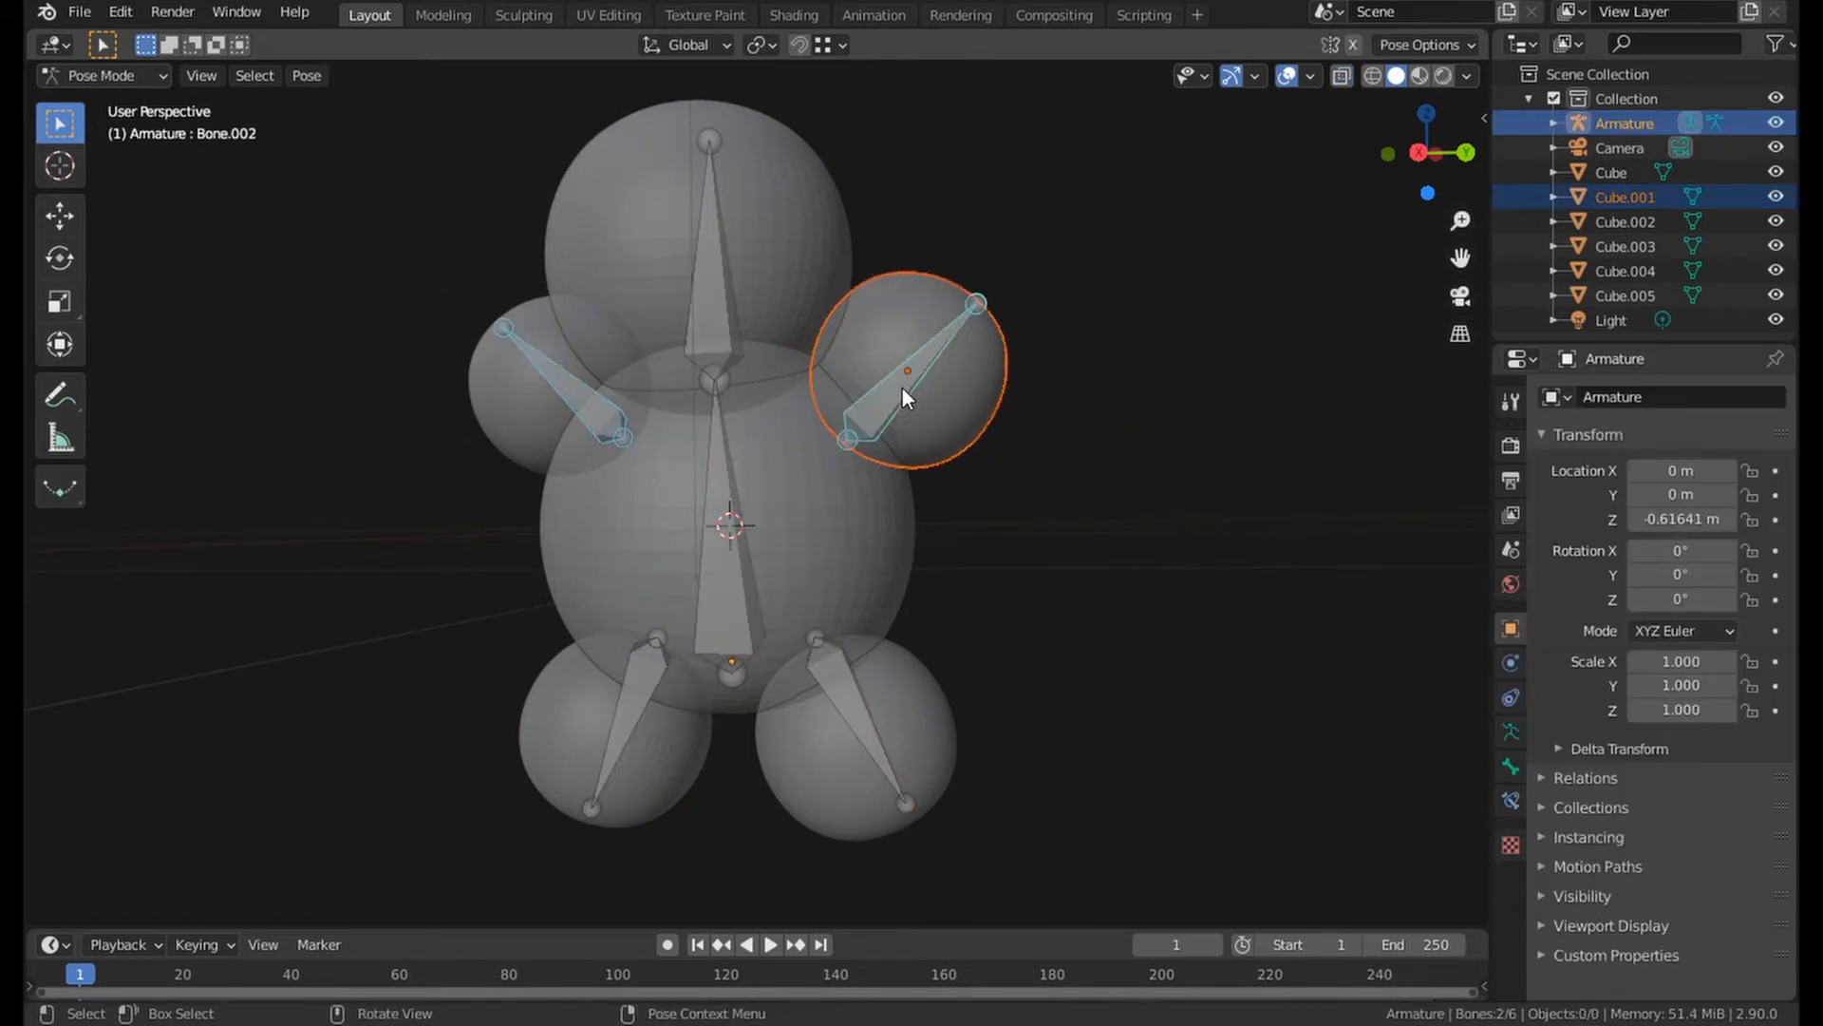
left_click(902, 389)
right_click(900, 385)
key("ctrl+p")
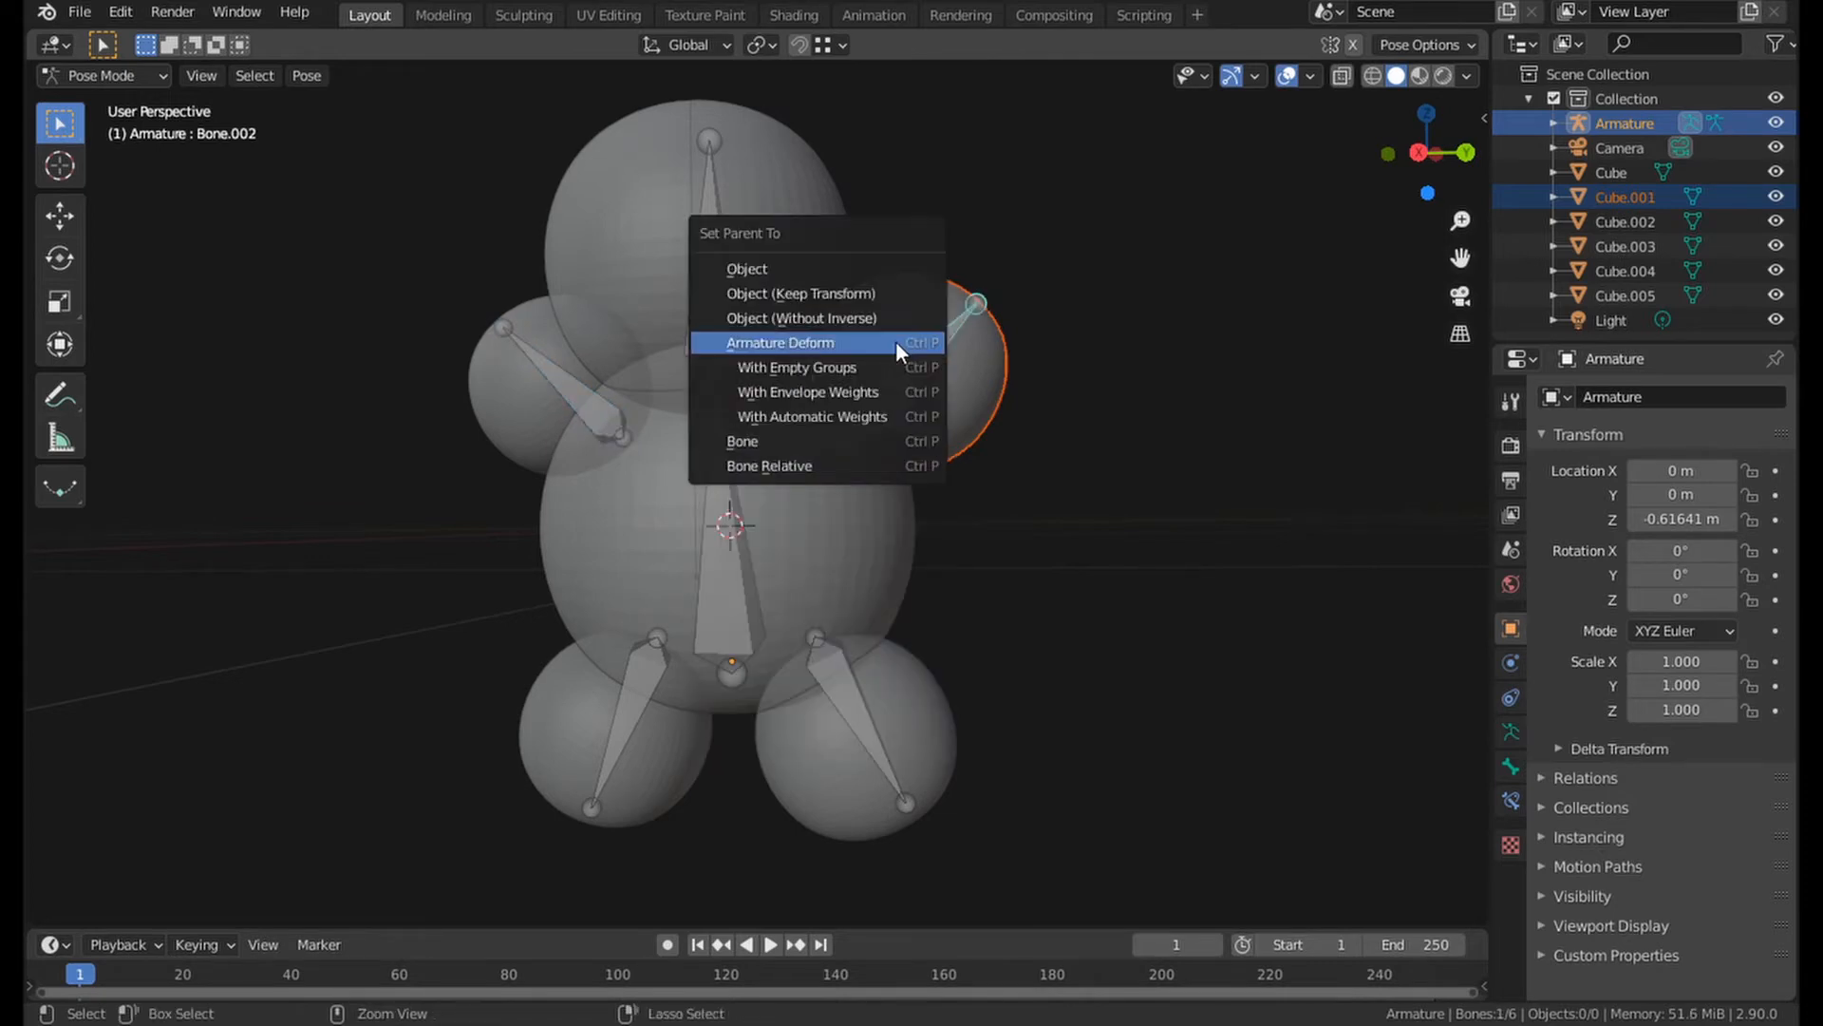
left_click(879, 447)
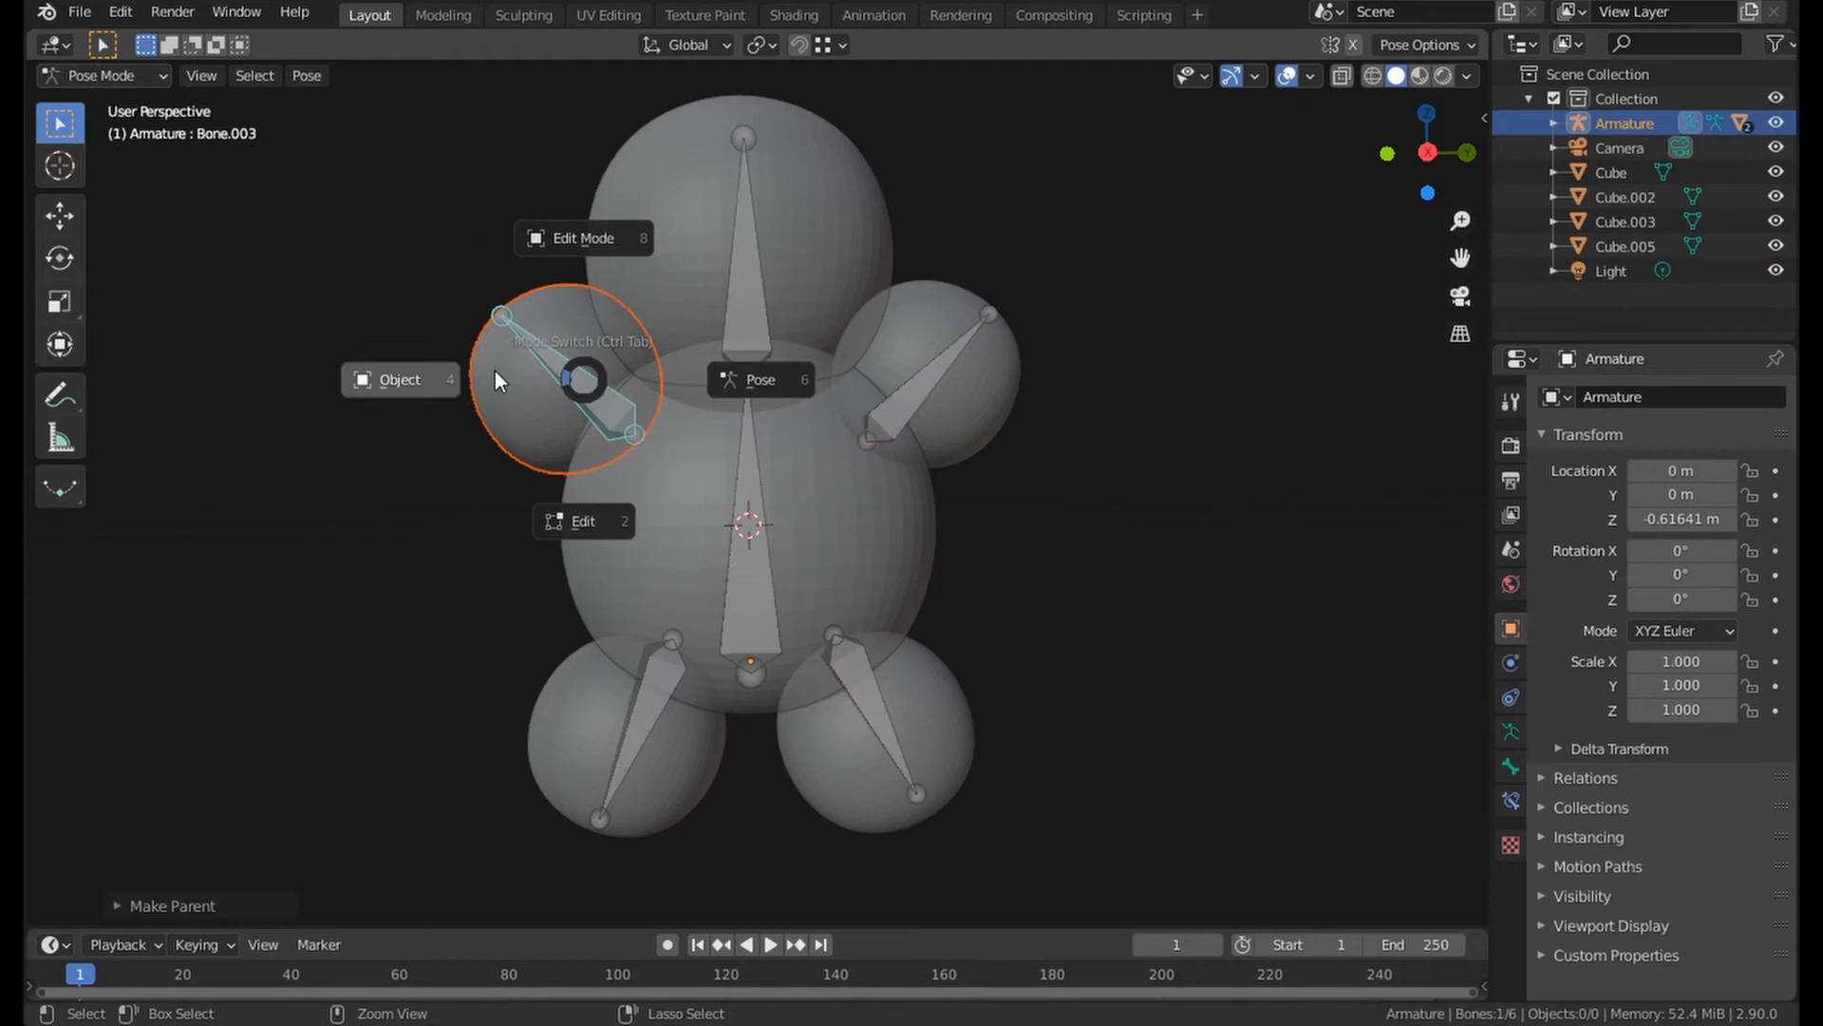
Return to Object Mode and parent the remaining head, body and leg spheres to their matching bones.
left_click(494, 371)
left_click(809, 510)
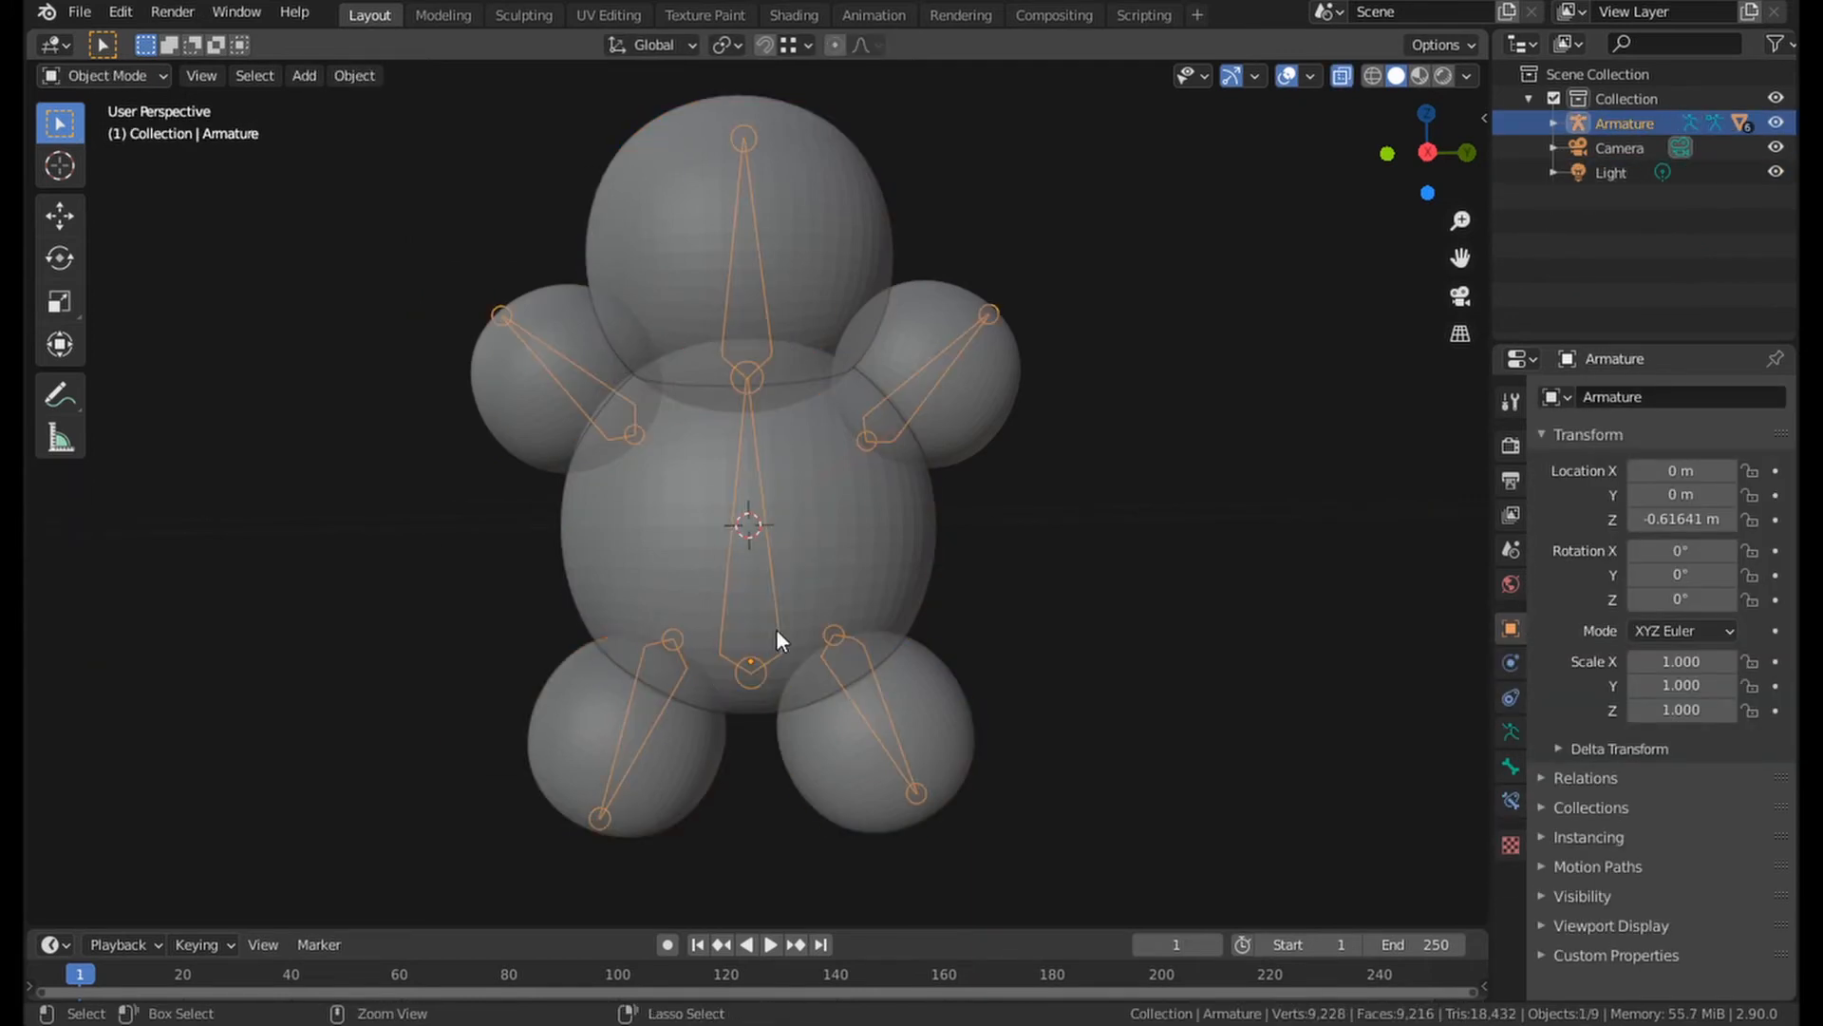
Enter Pose Mode and test-rotate the body bone and a leg bone to check that the spheres follow.
key("ctrl+Tab")
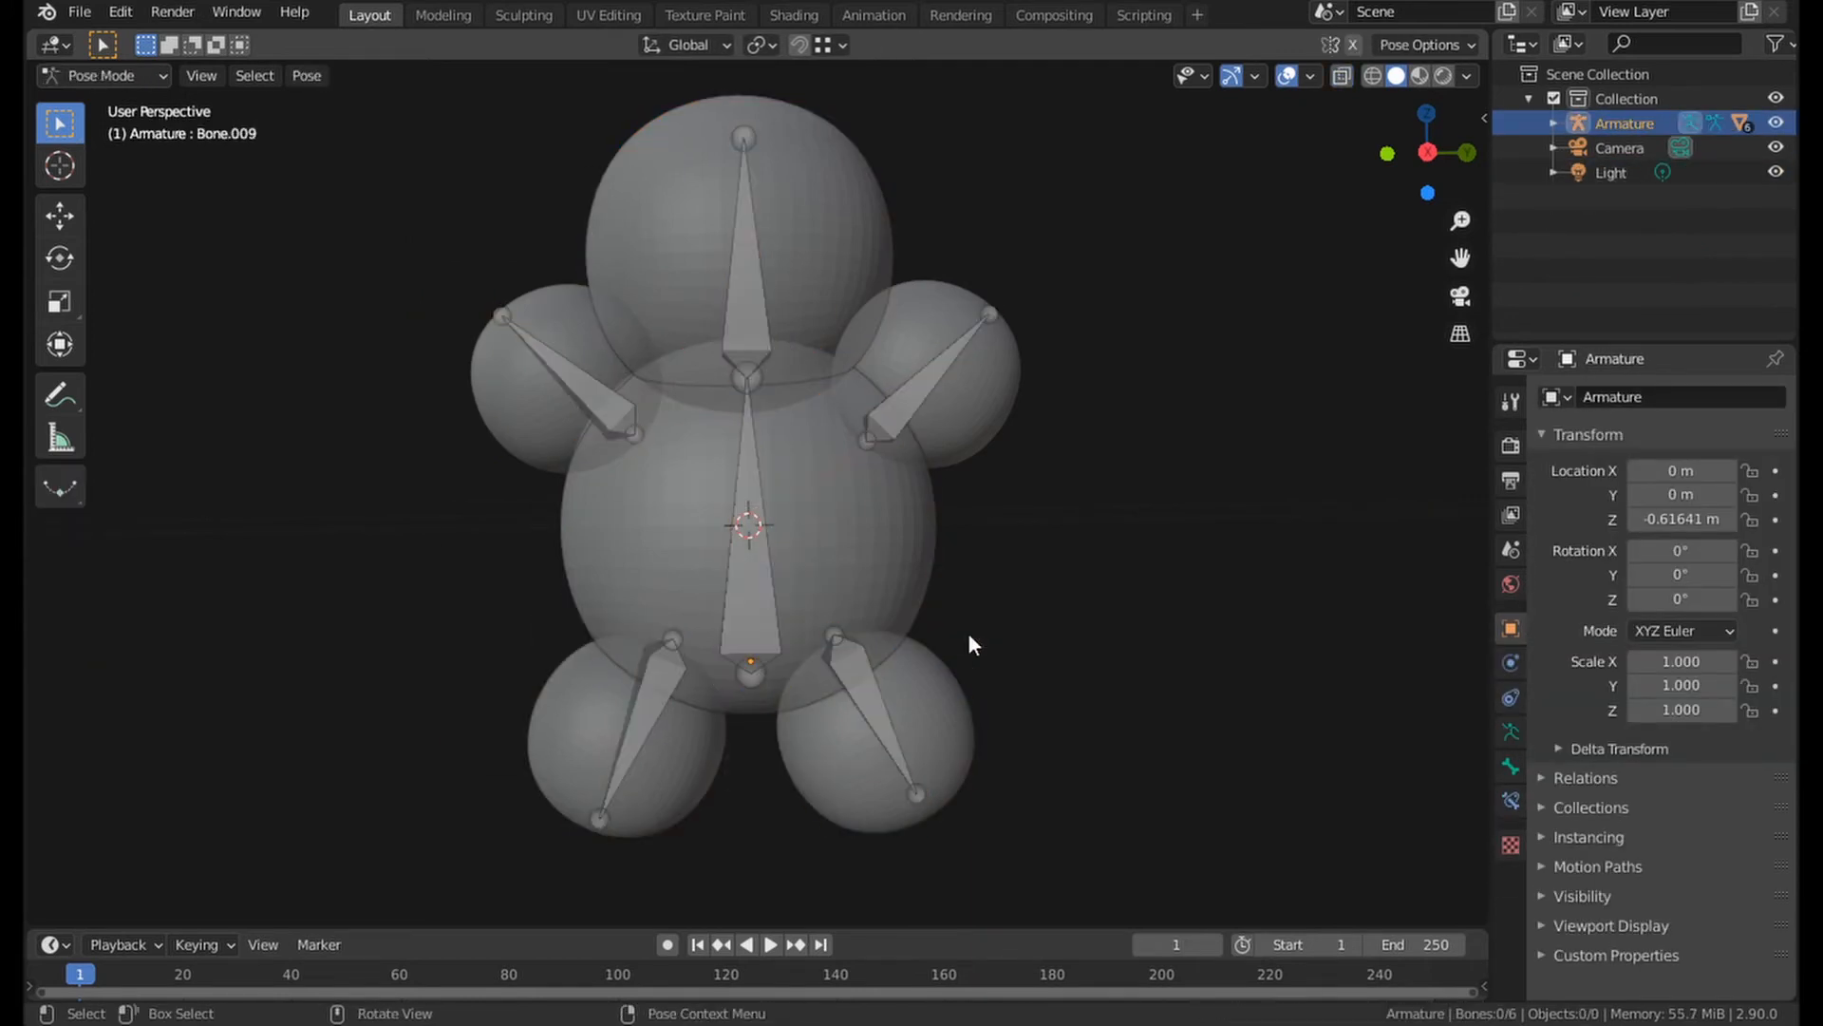
key("r")
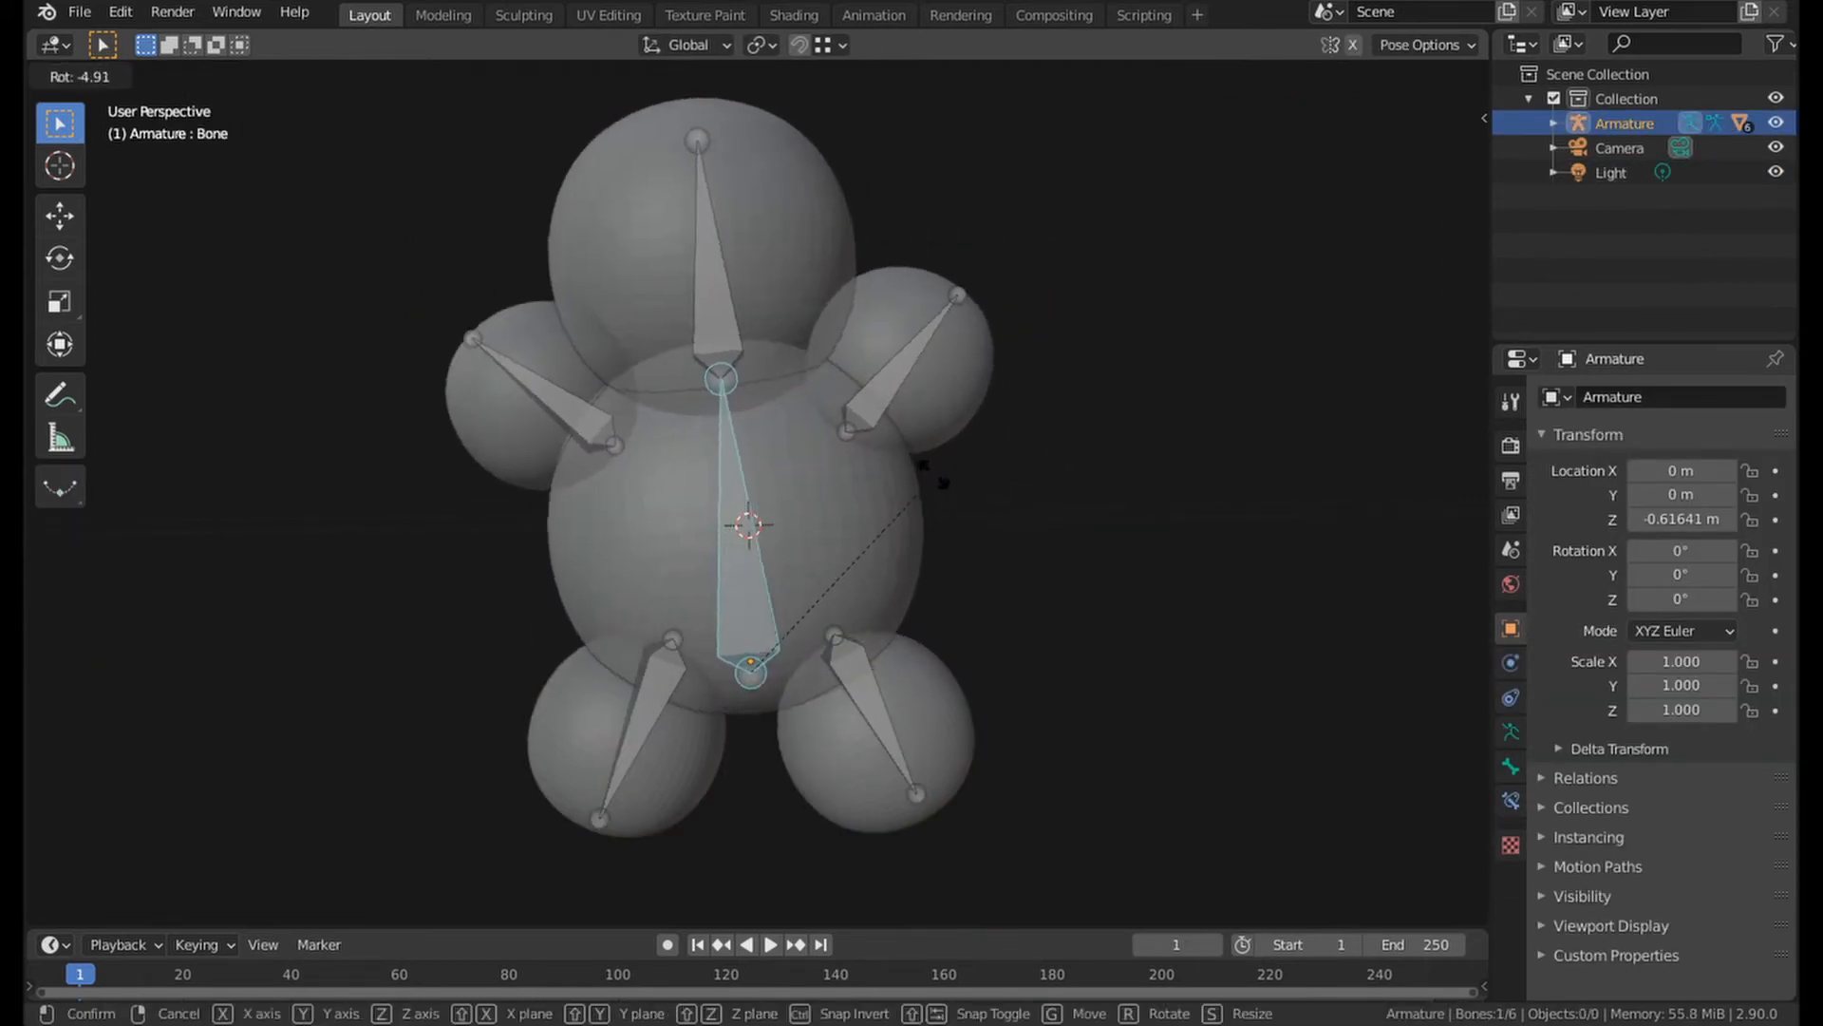
key("Escape")
left_click(902, 729)
key("r")
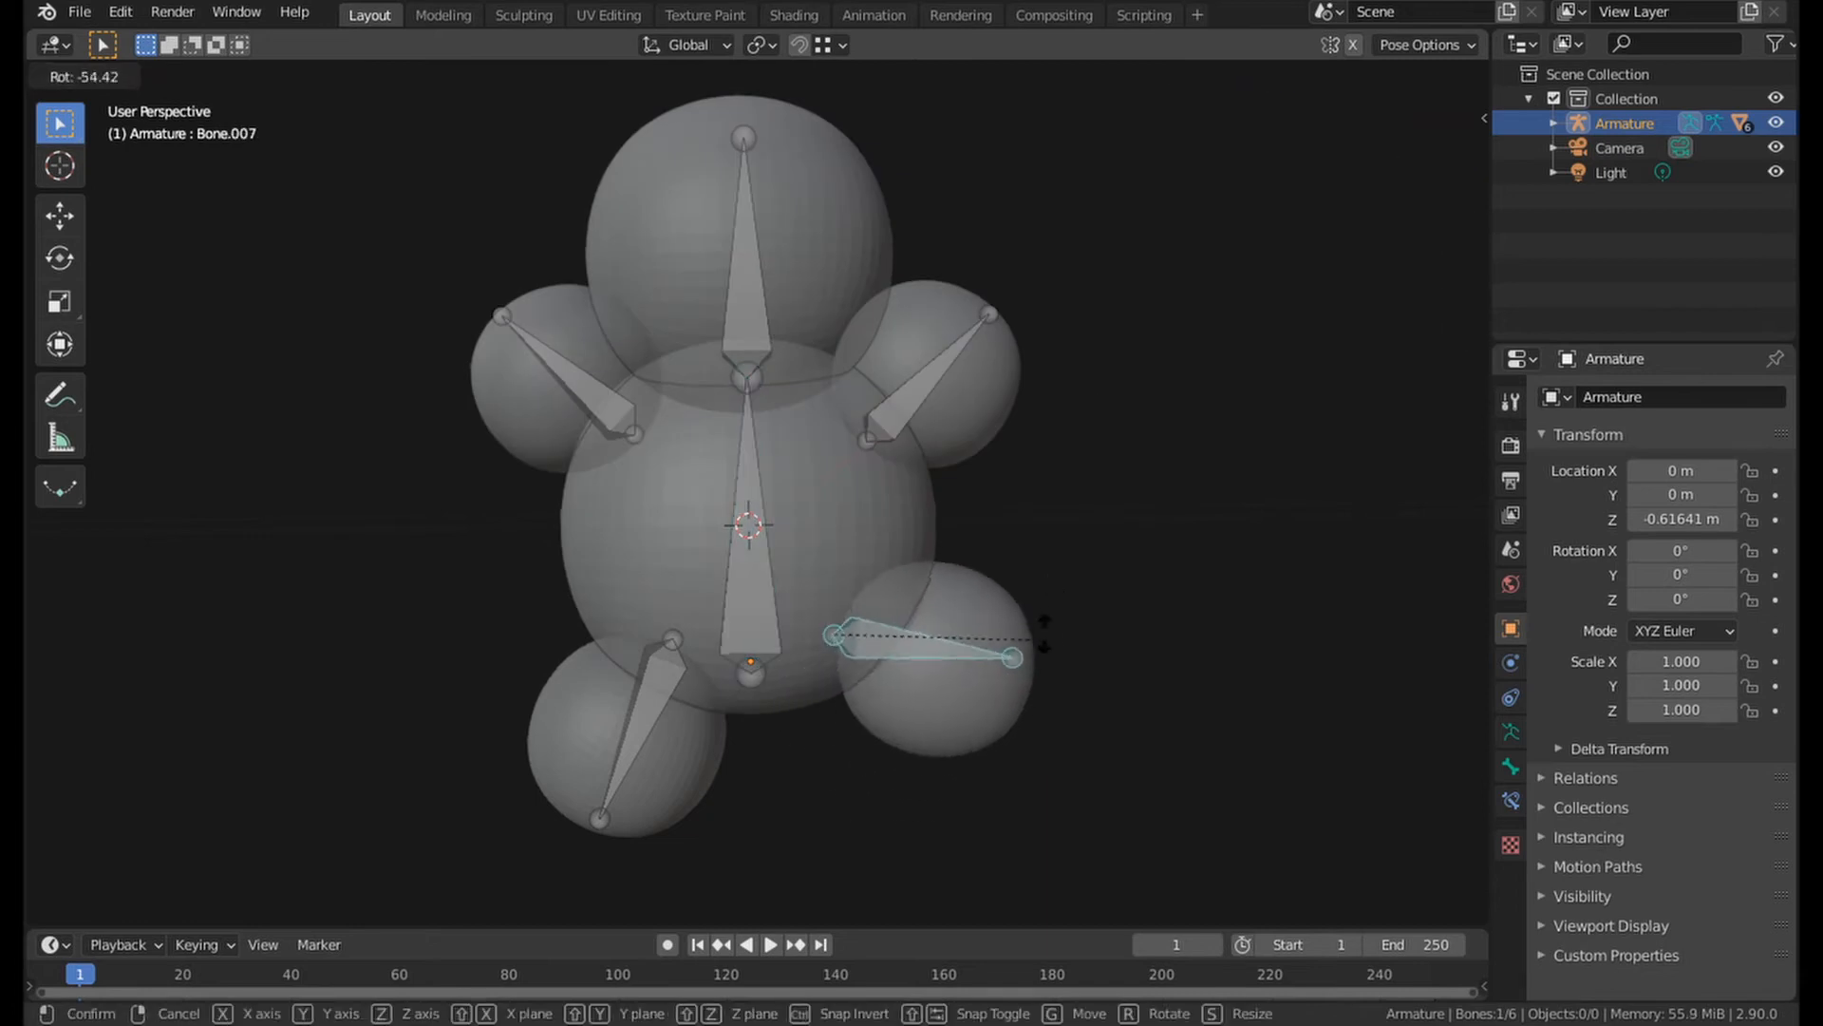
key("Escape")
middle_click_drag(953, 676, 737, 706)
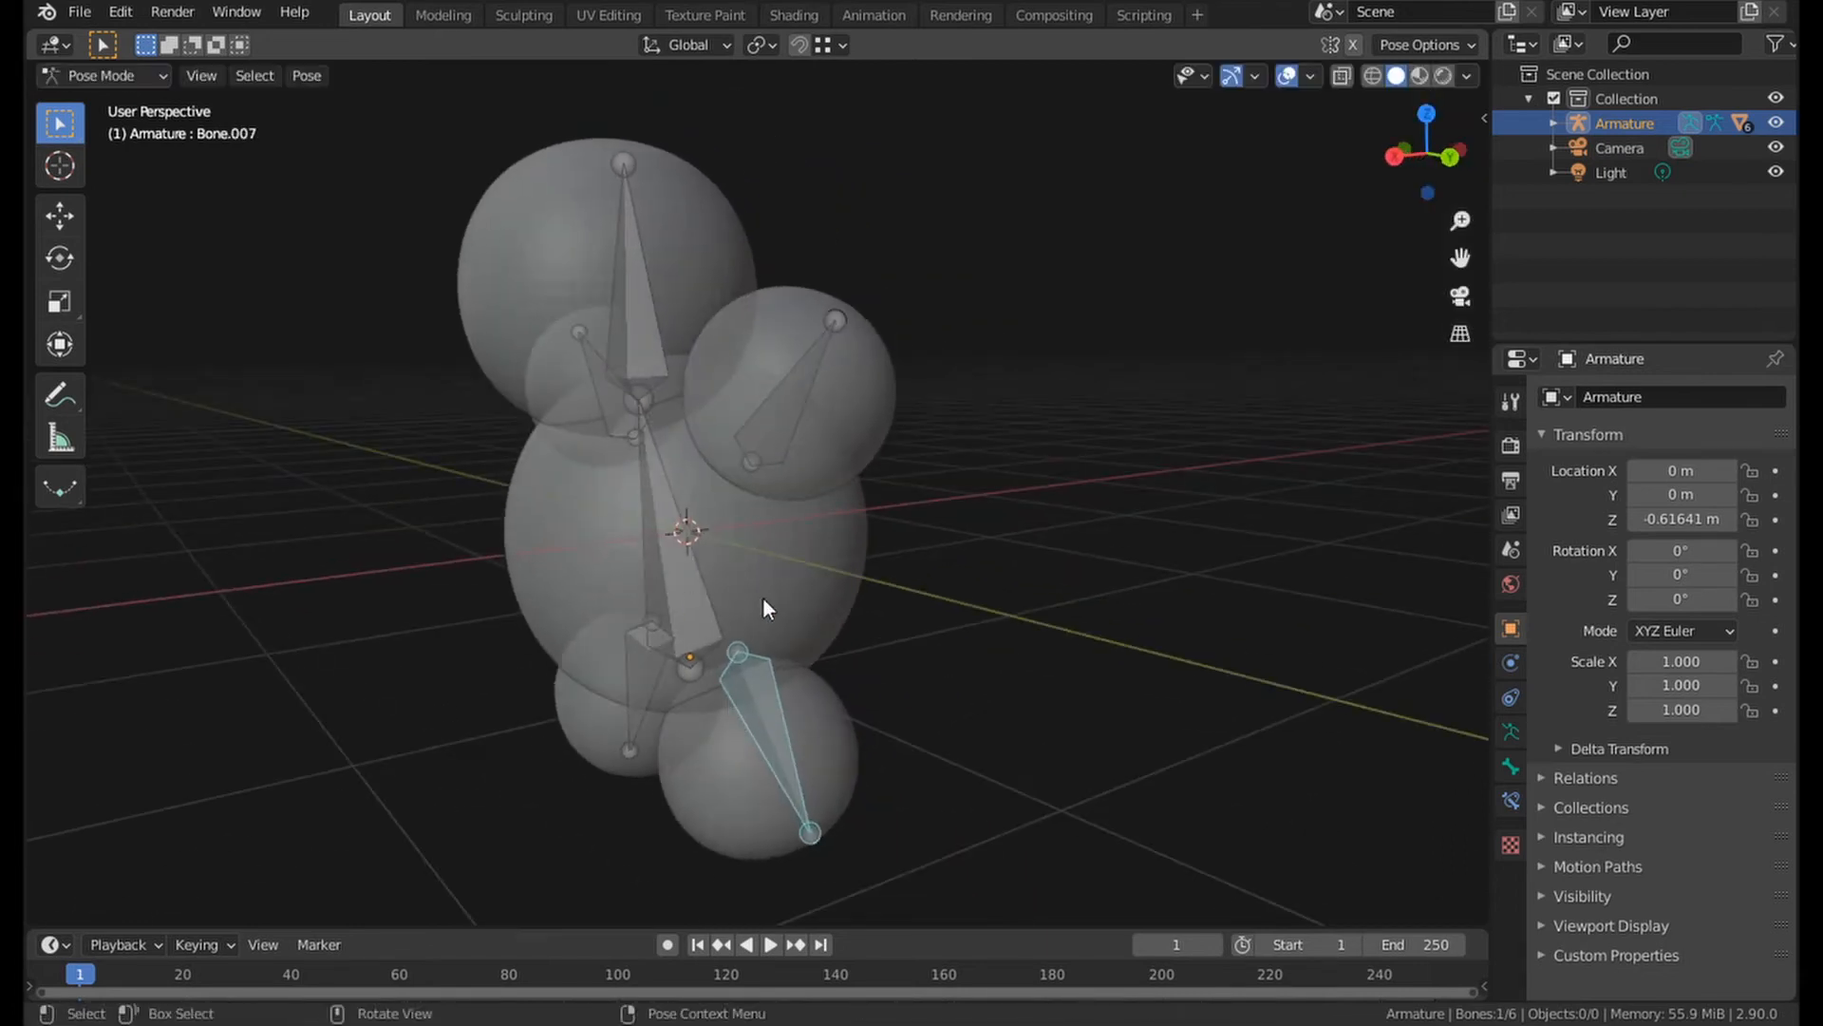
middle_click_drag(762, 596, 897, 579)
left_click(691, 549)
left_click(678, 556)
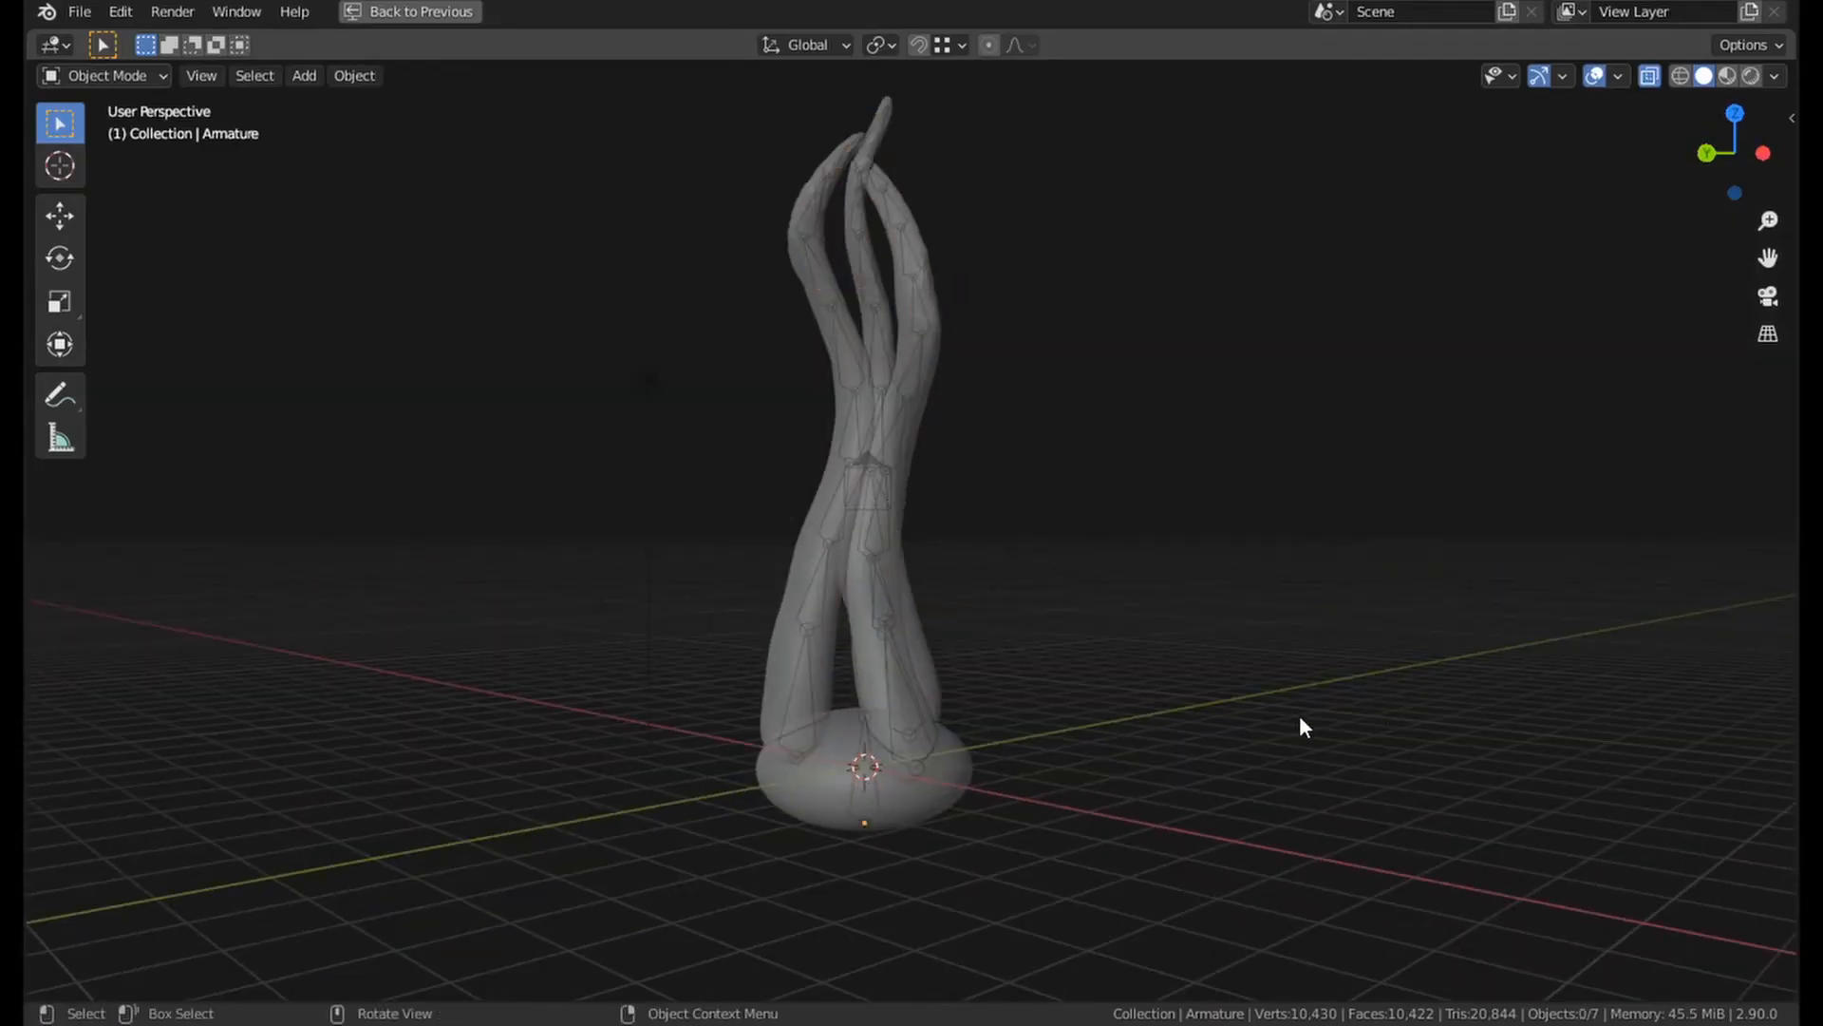
Select the tentacle mesh Cube.003 together with the armature and enter Pose Mode.
scroll(1299, 715, "up", 2)
middle_click_drag(1091, 554, 1370, 529)
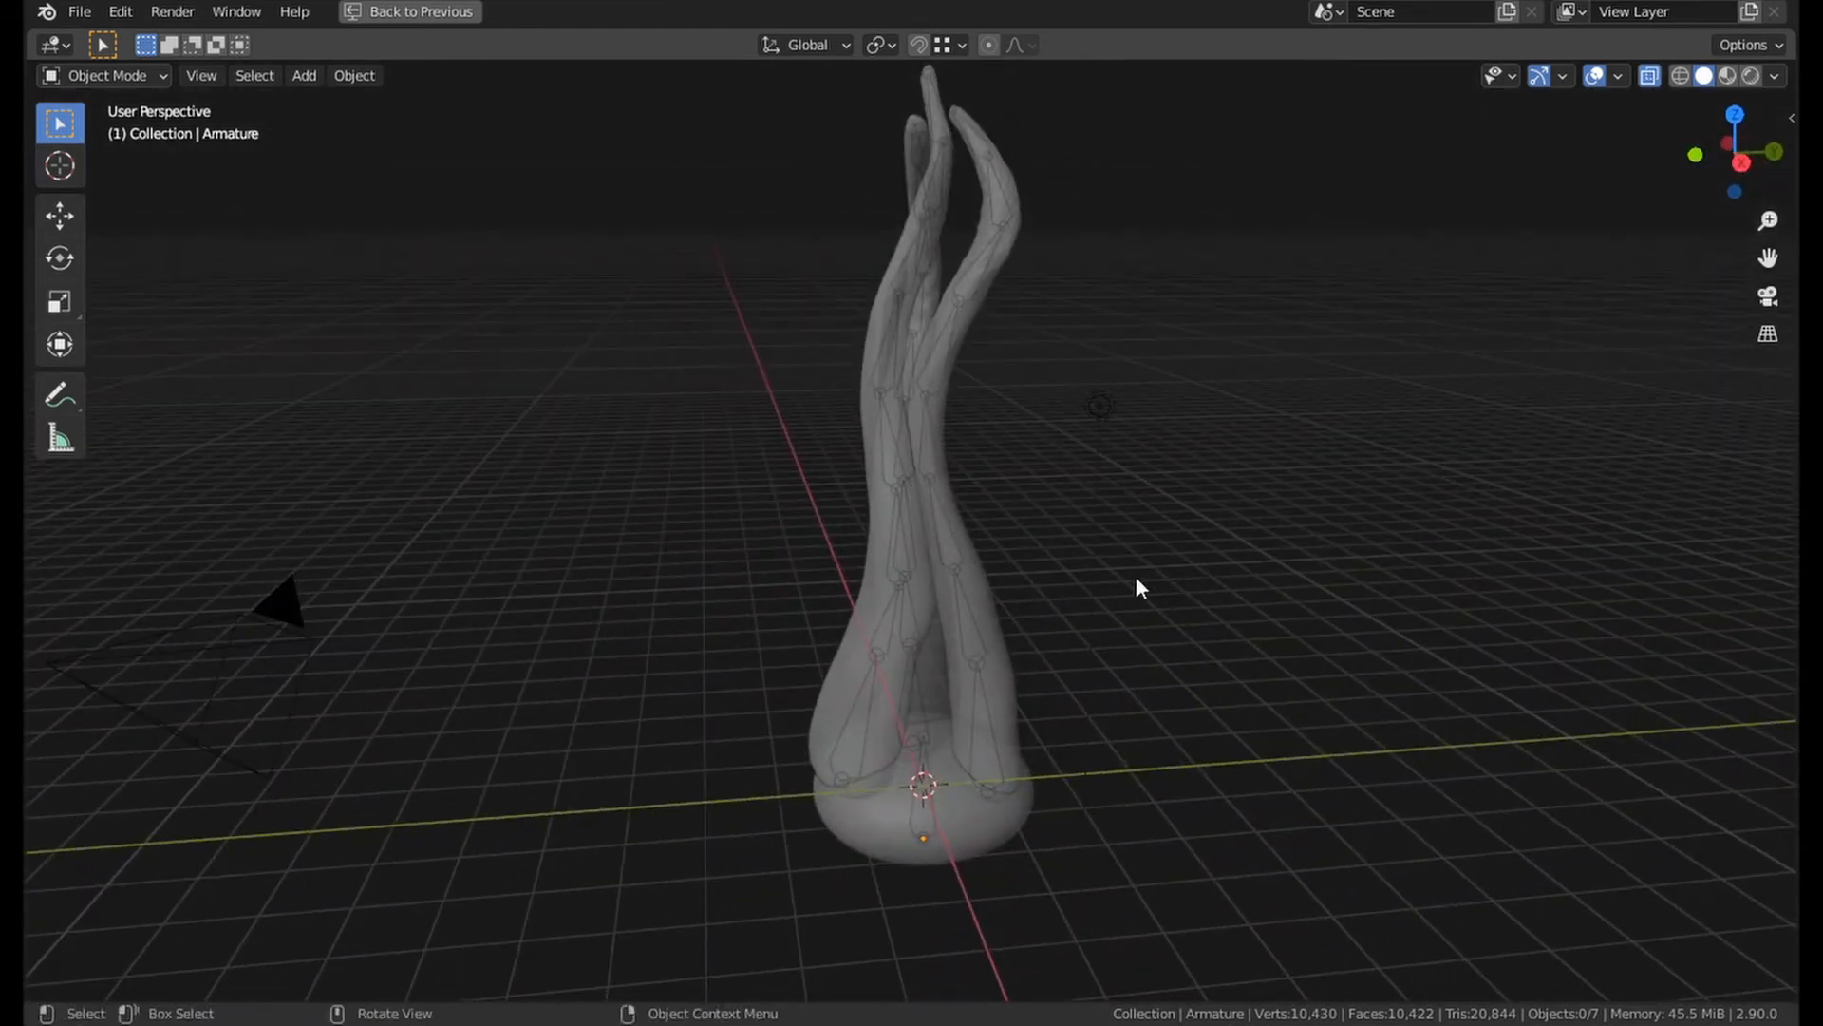
middle_click_drag(1136, 578, 672, 725)
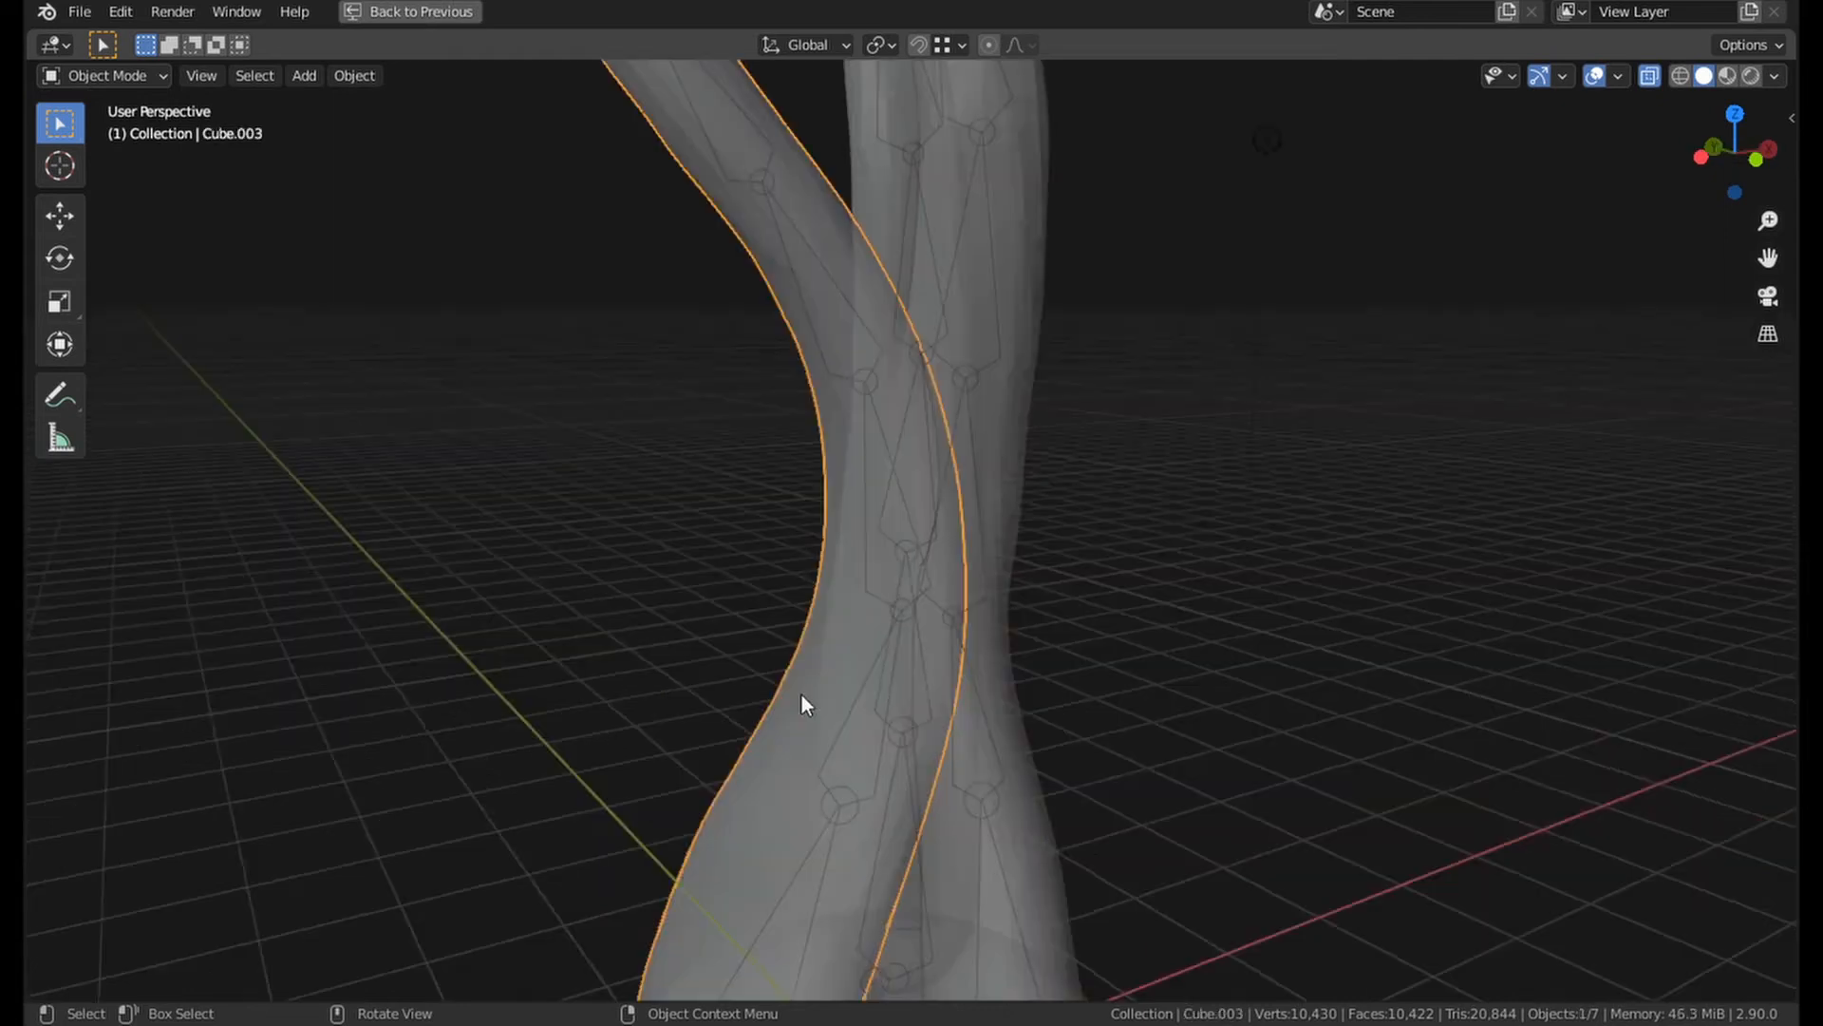
scroll(800, 692, "down", 1)
middle_click_drag(801, 692, 886, 720)
left_click(811, 691, "shift")
scroll(811, 692, "down", 2)
scroll(886, 720, "up", 2)
key("ctrl+Tab")
left_click(1099, 612)
With the tentacle's whole bone chain selected, parent the mesh to the armature with automatic weights.
middle_click_drag(1103, 618, 1109, 638)
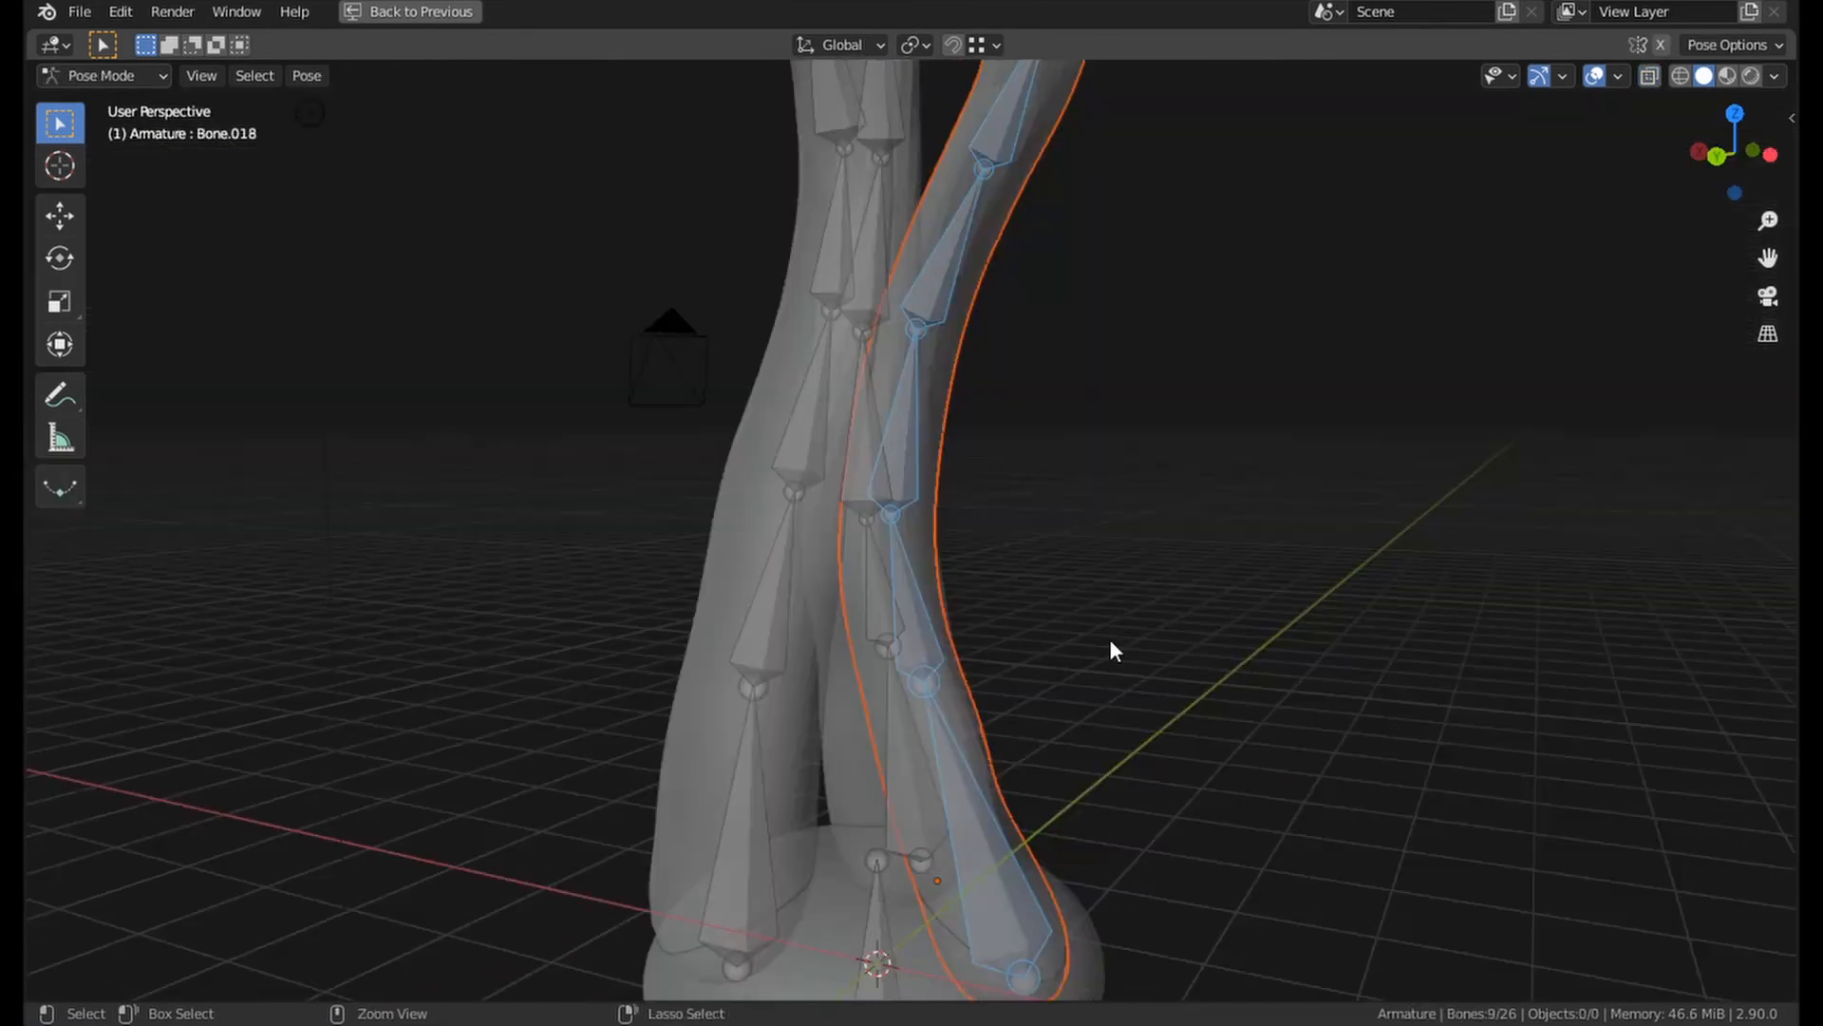
key("ctrl+p")
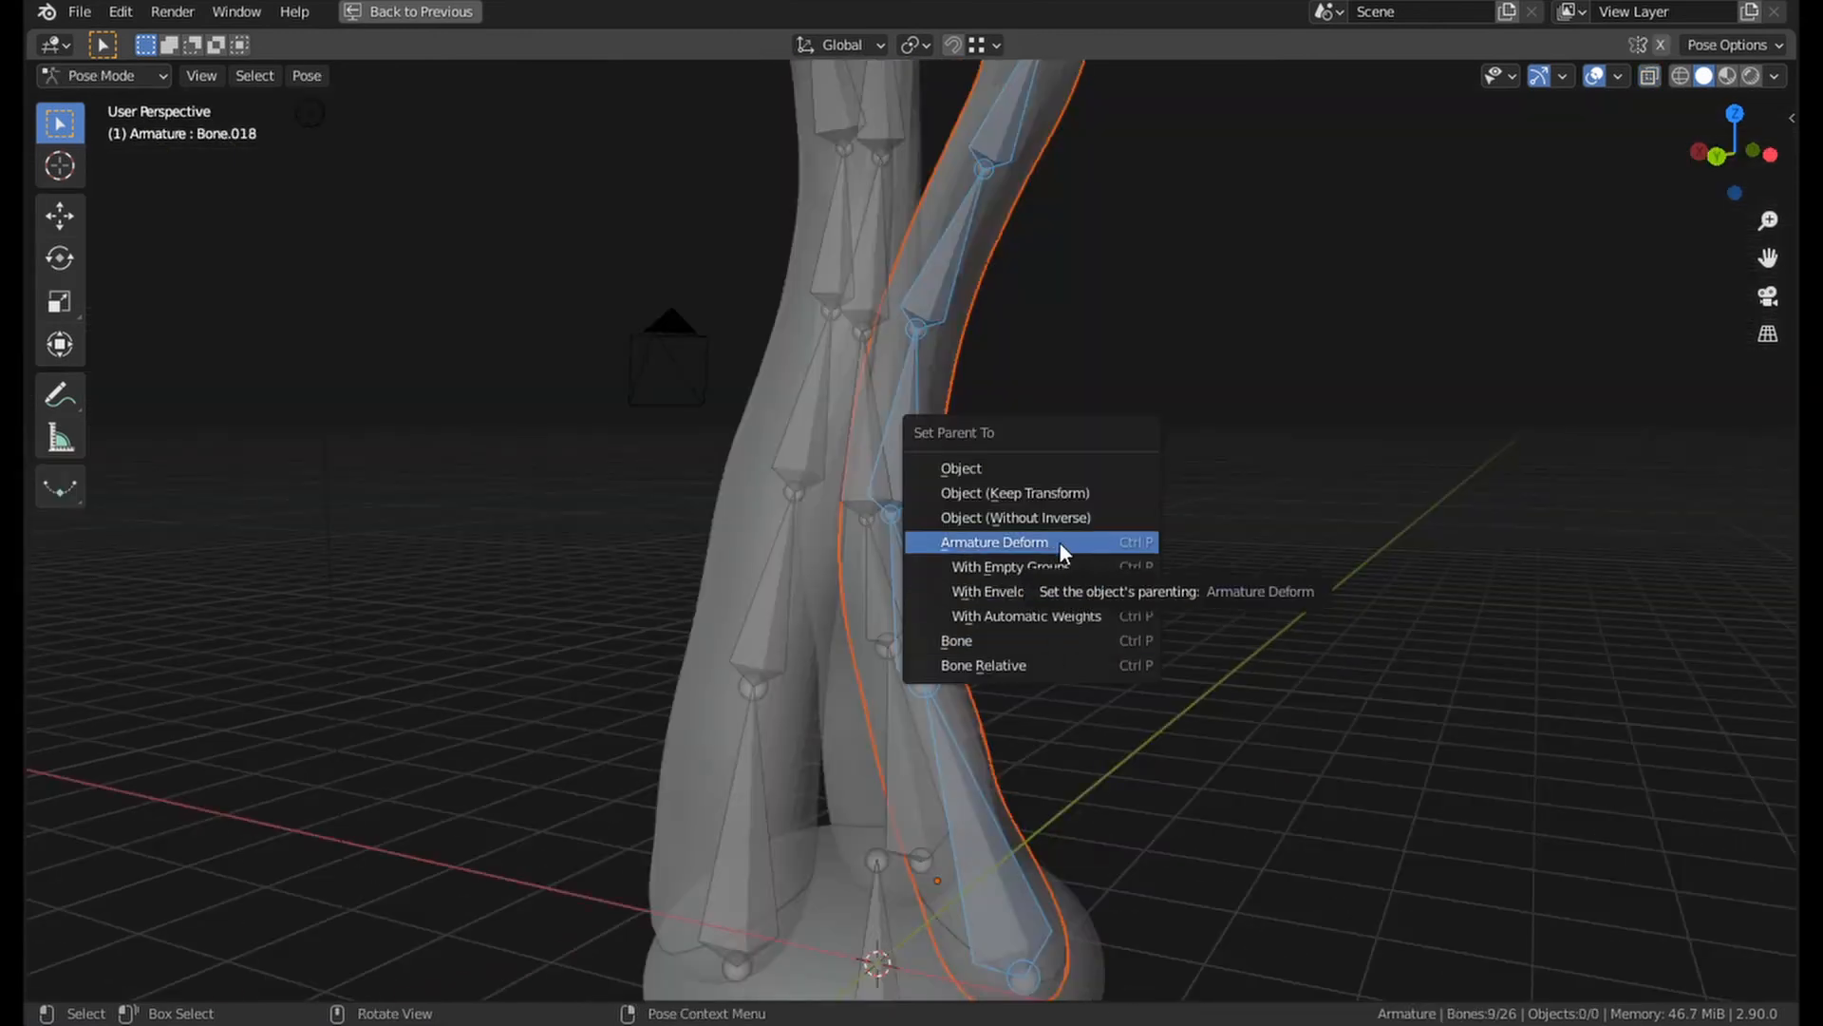
left_click(1025, 613)
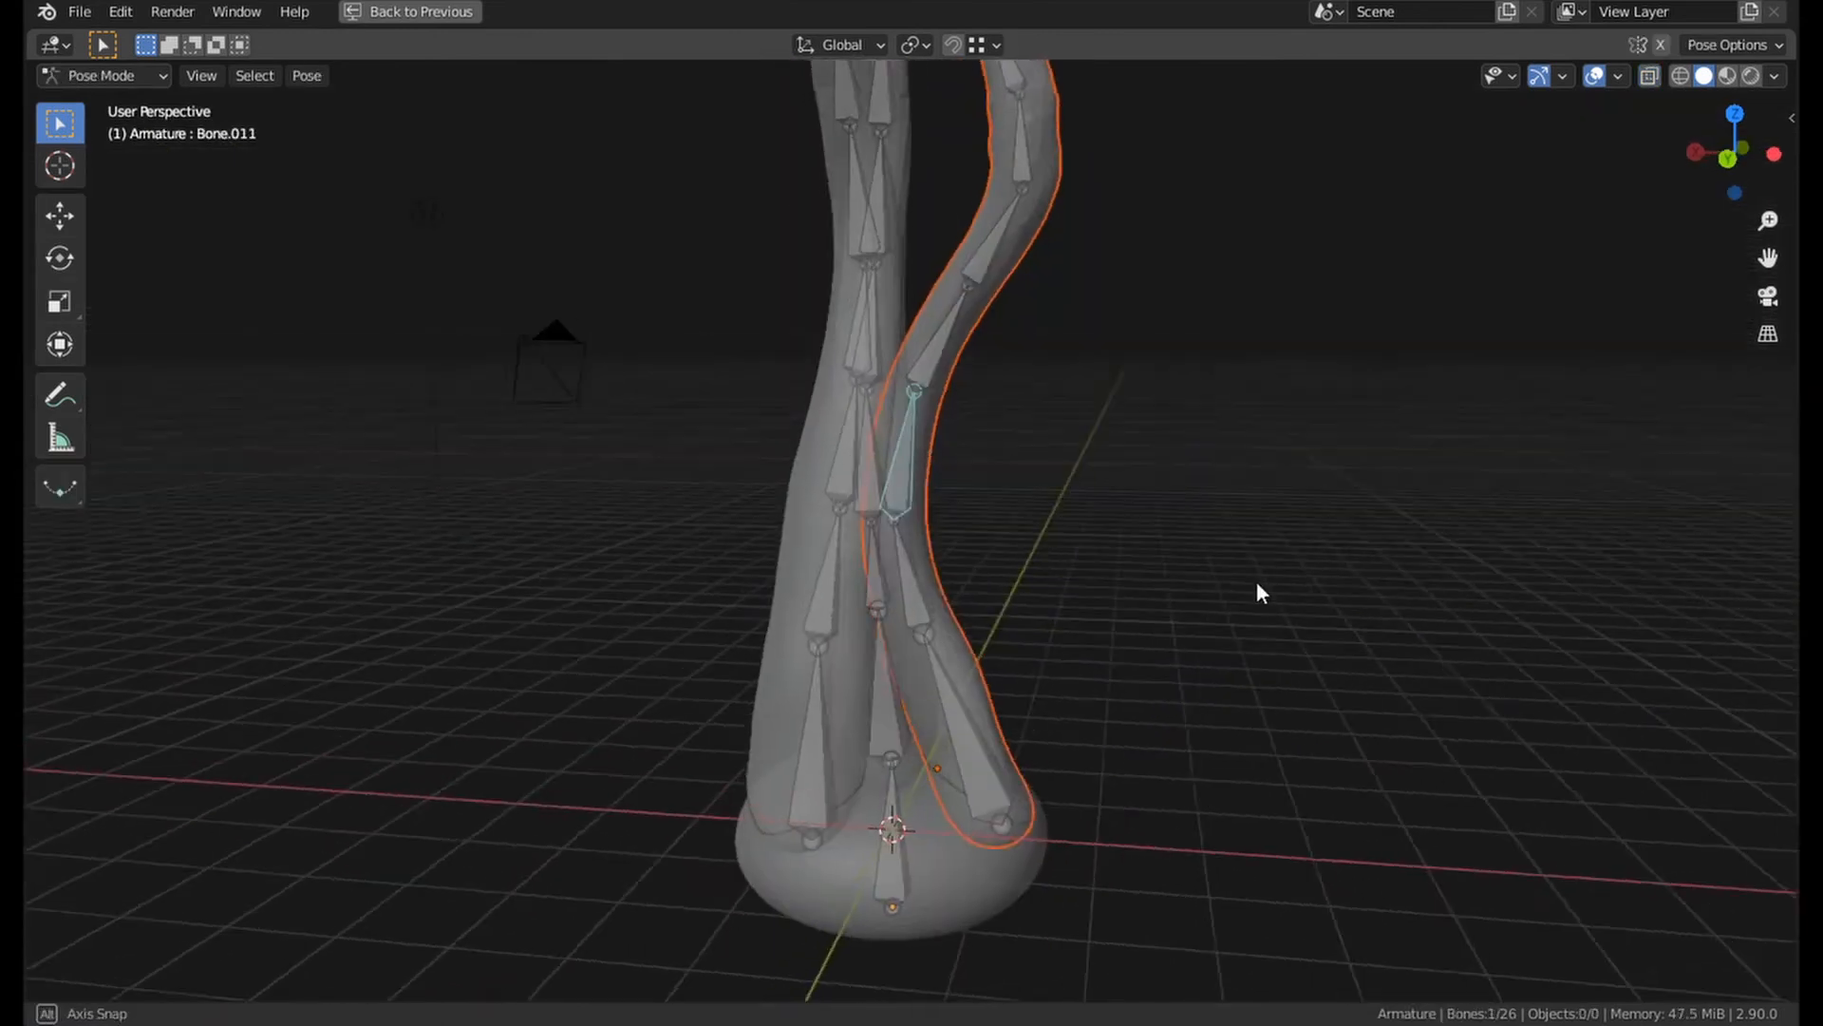
Test-rotate the tentacle's middle, second and base bones in turn to examine how the mesh deforms.
middle_click_drag(1256, 584, 1286, 600)
key("r")
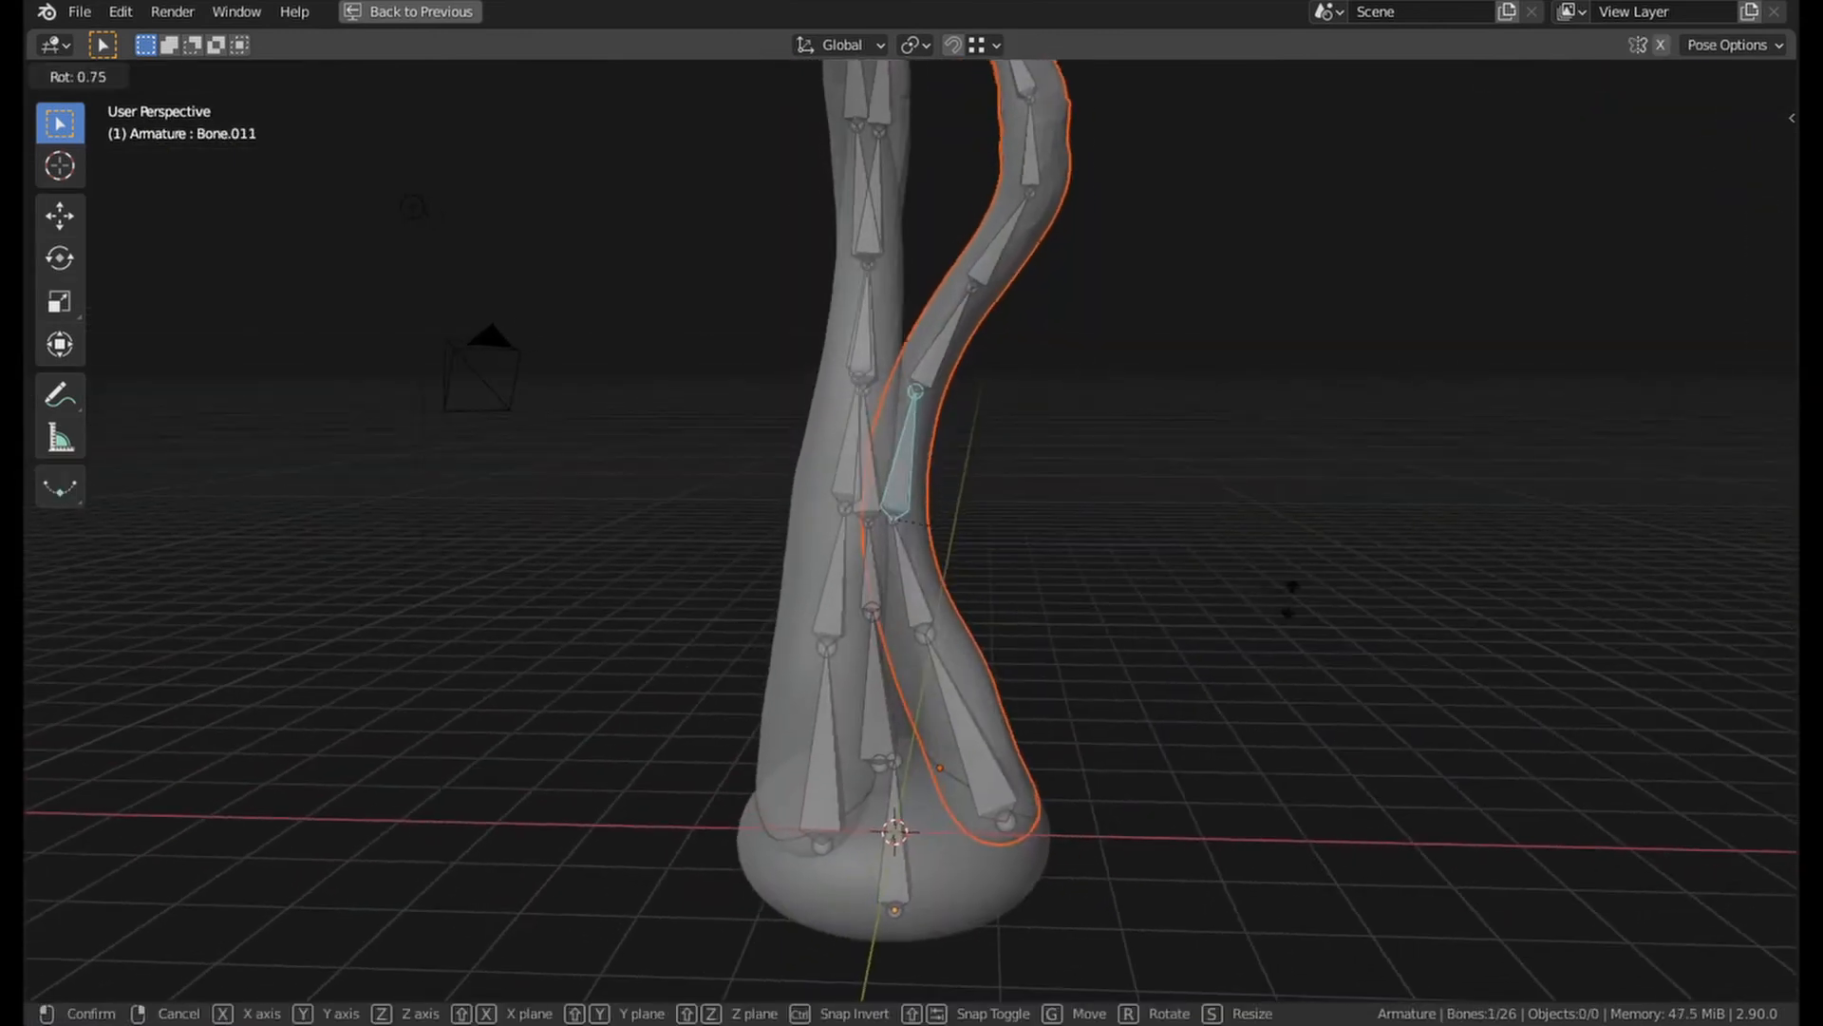
left_click(1170, 660)
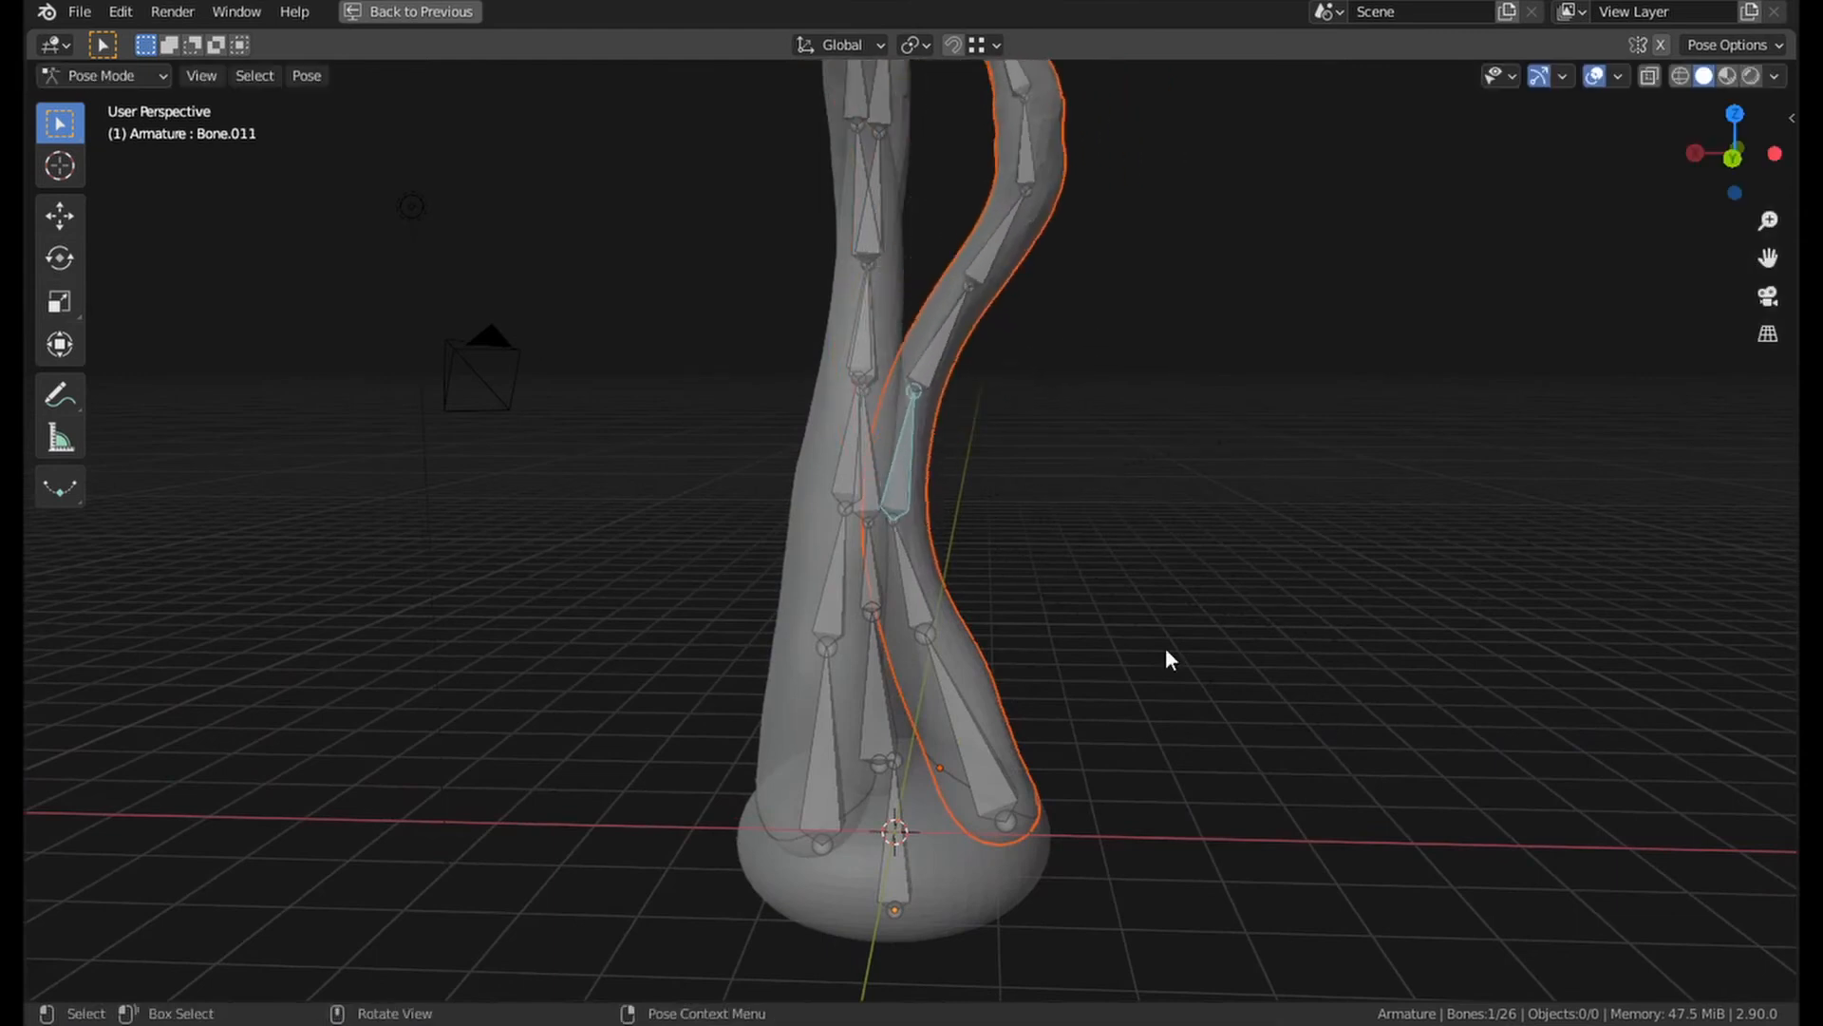
left_click(918, 549)
key("r")
key("Escape")
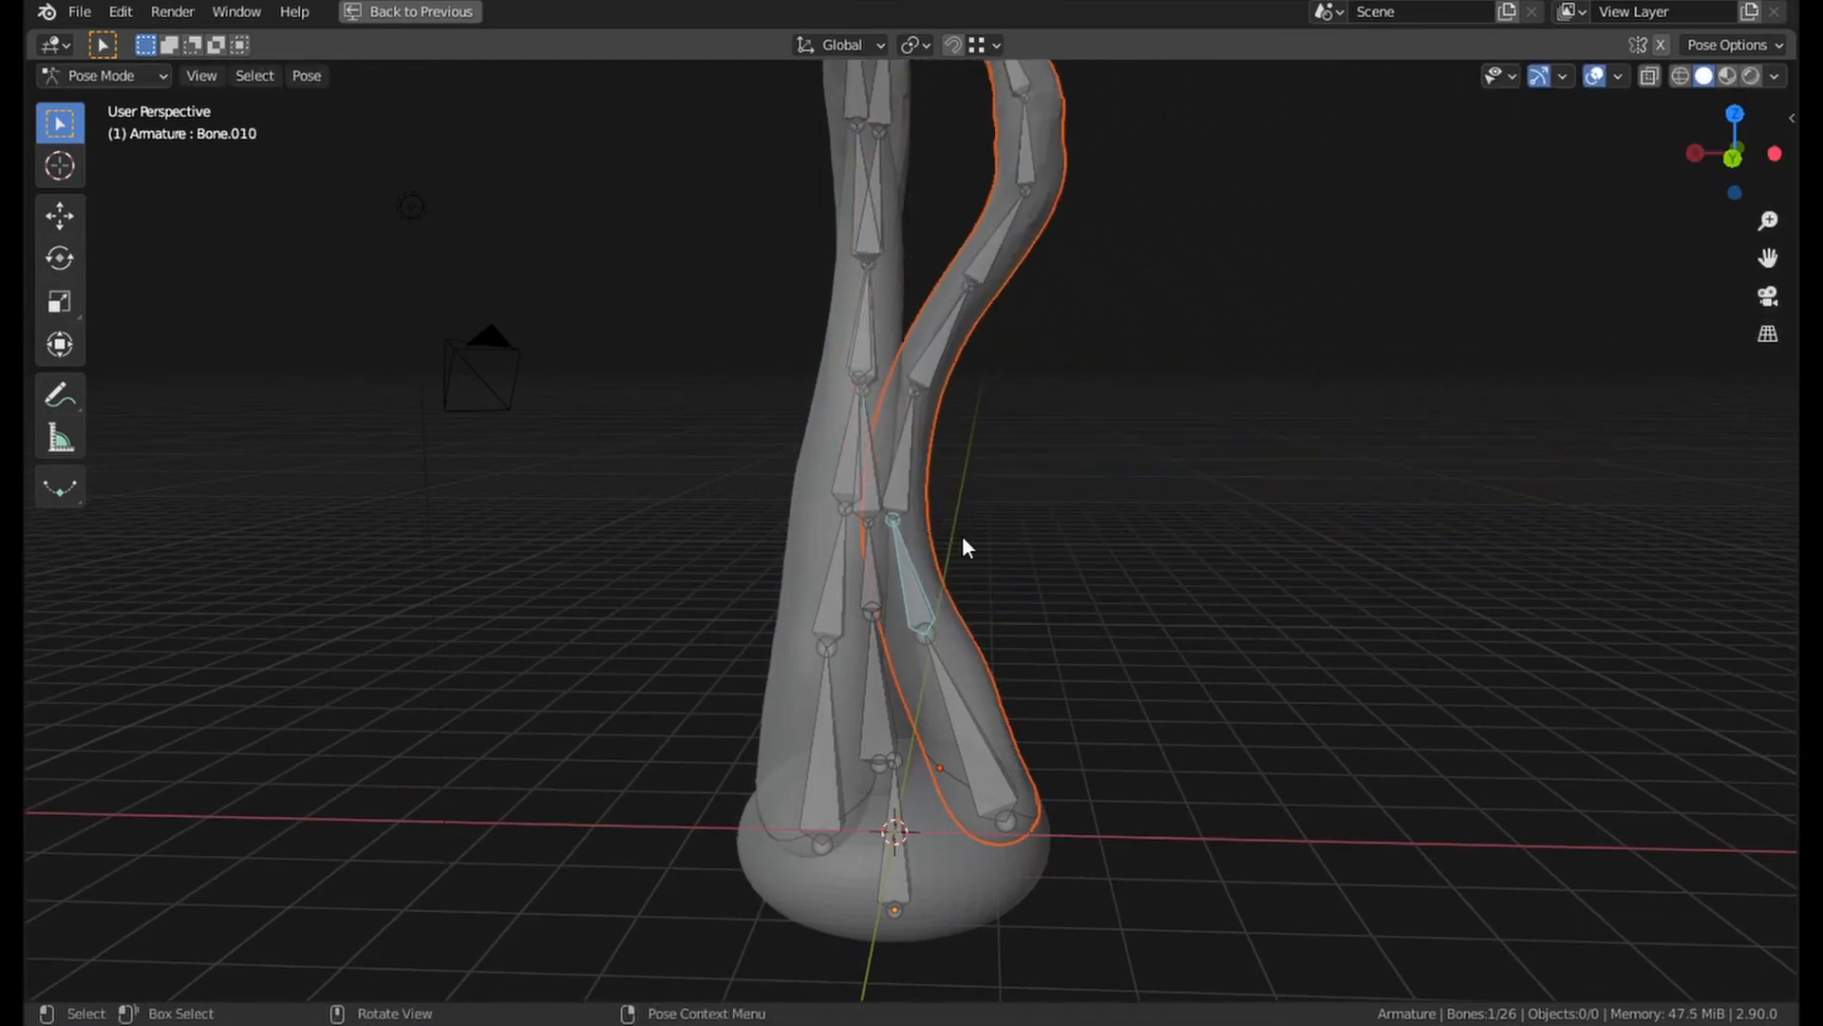
left_click(938, 693)
key("r")
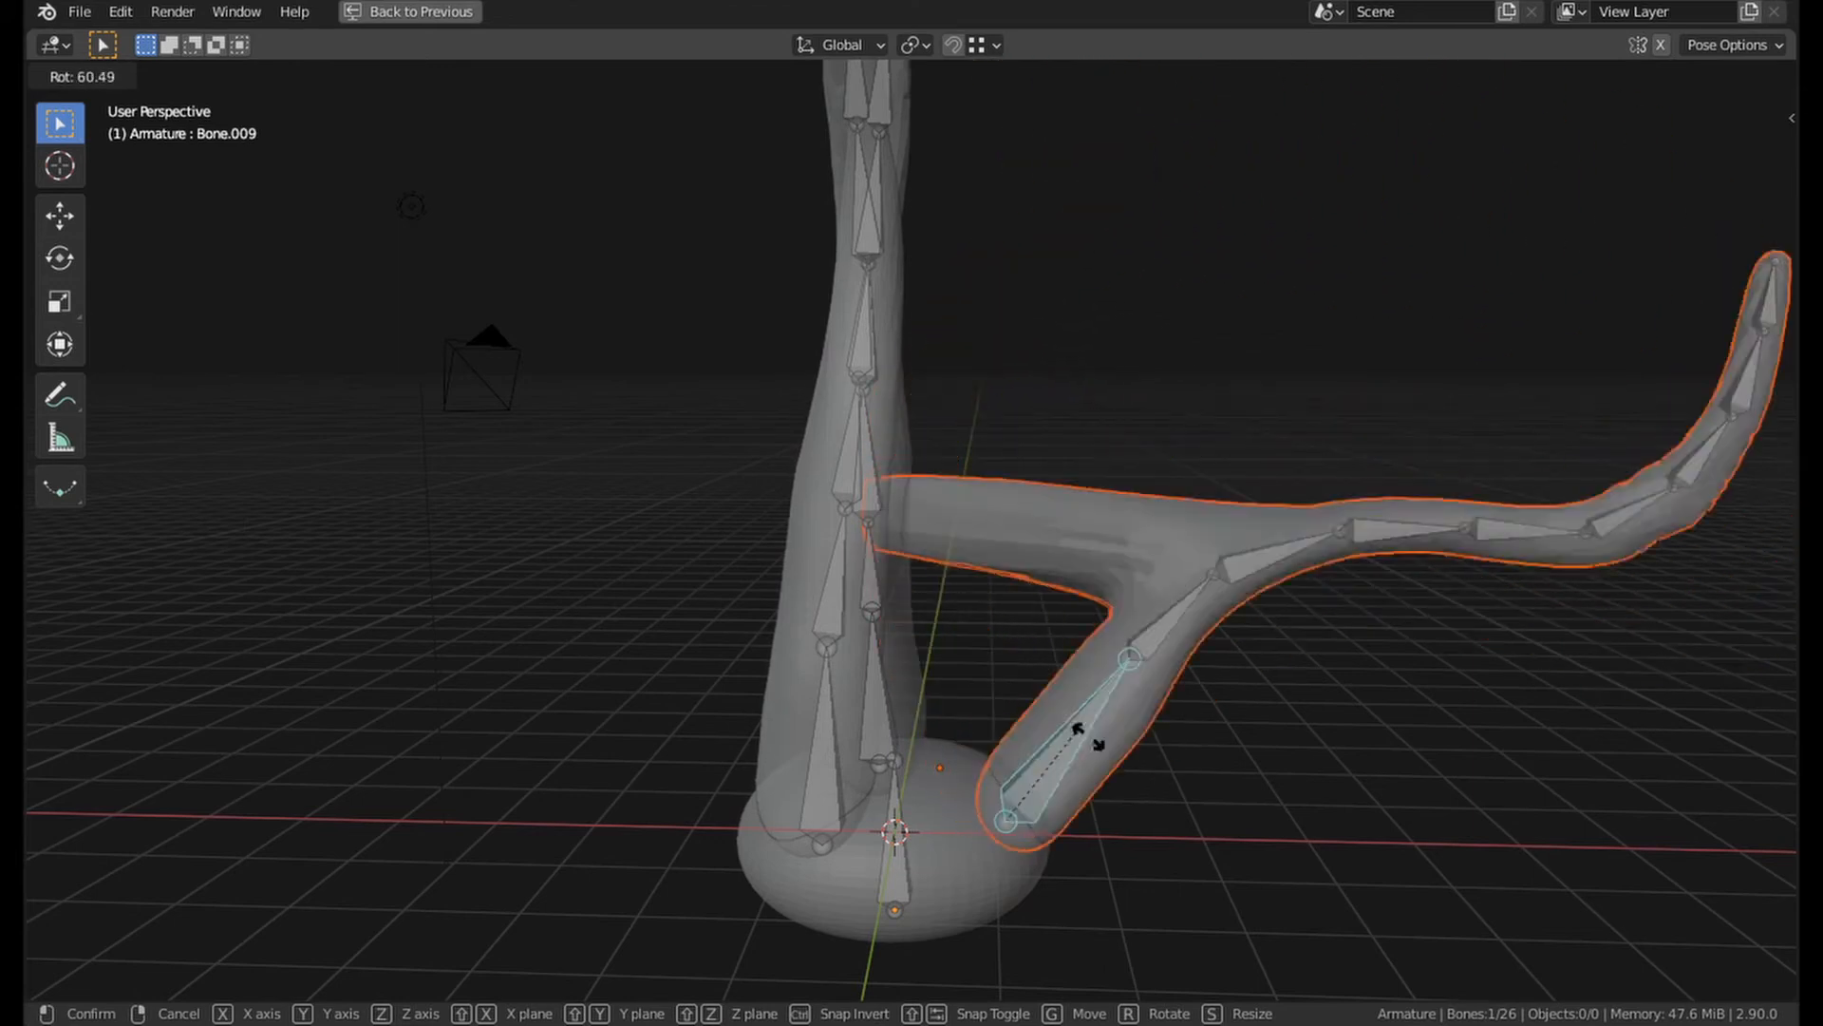
key("Escape")
Try rotating Bone.018, the base bone of the neighbouring tentacle.
middle_click_drag(1079, 733, 700, 741)
left_click(985, 665)
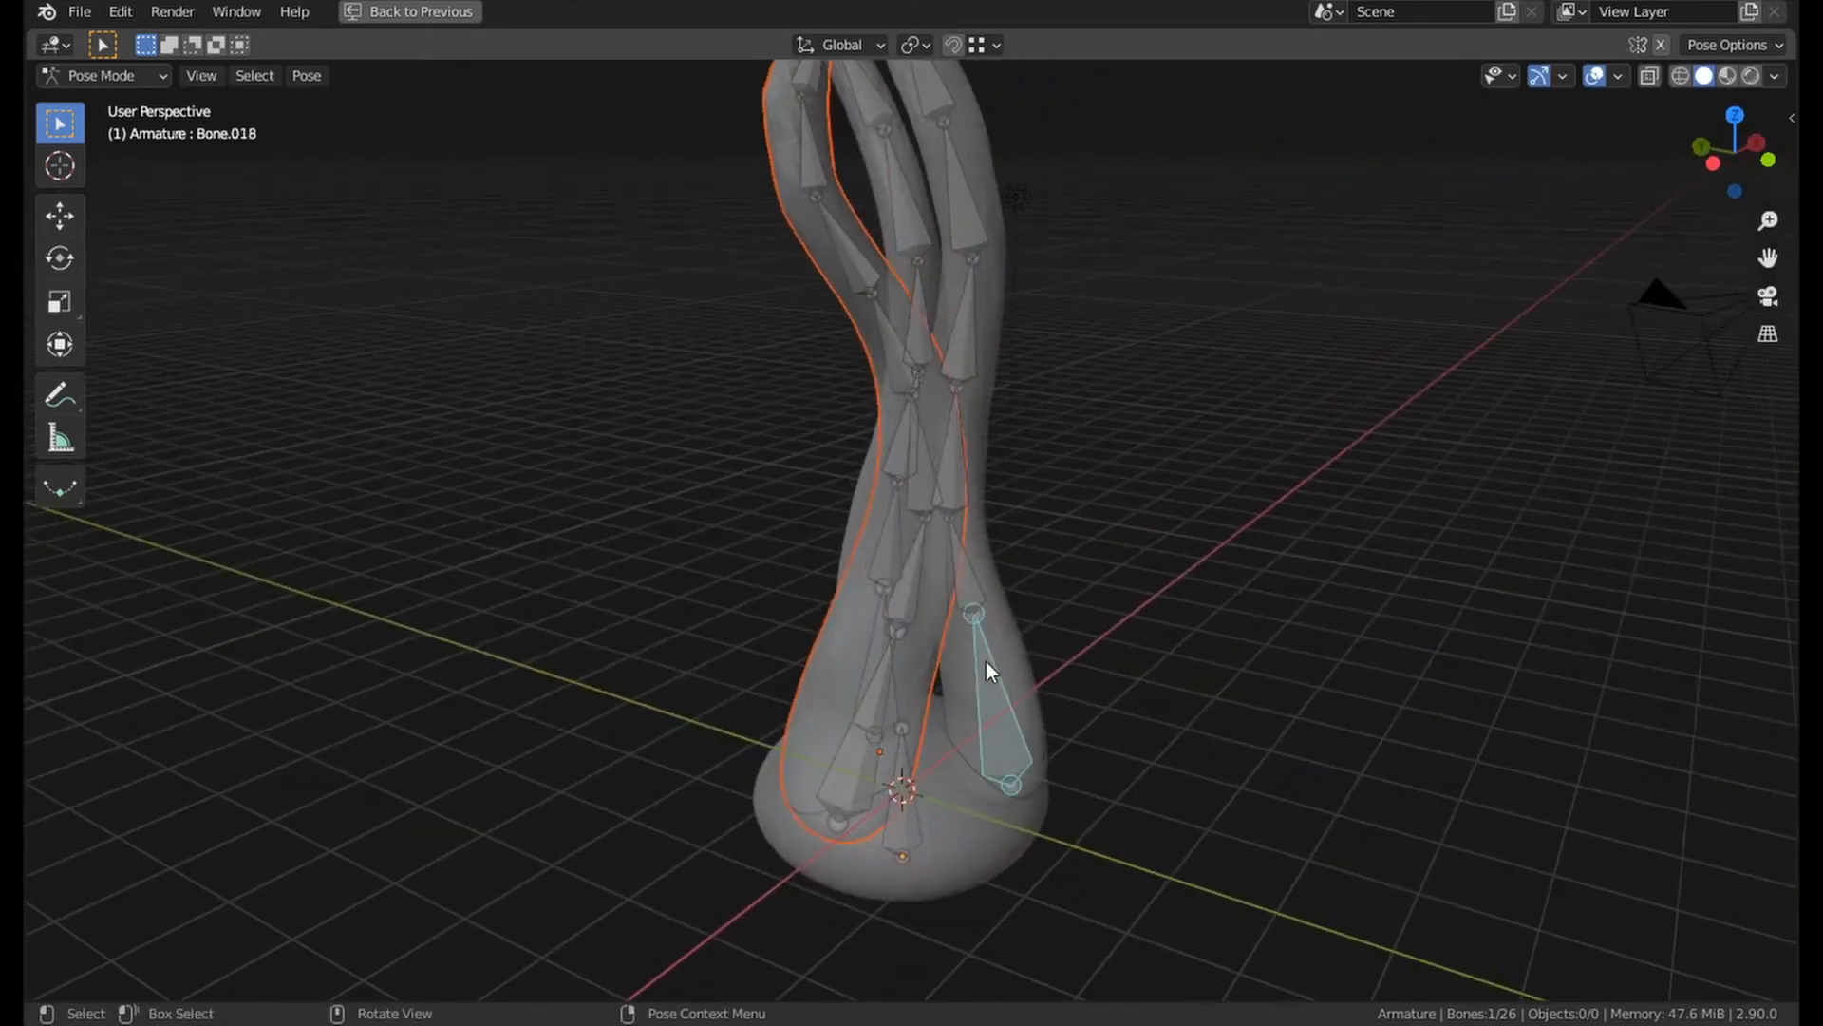
key("r")
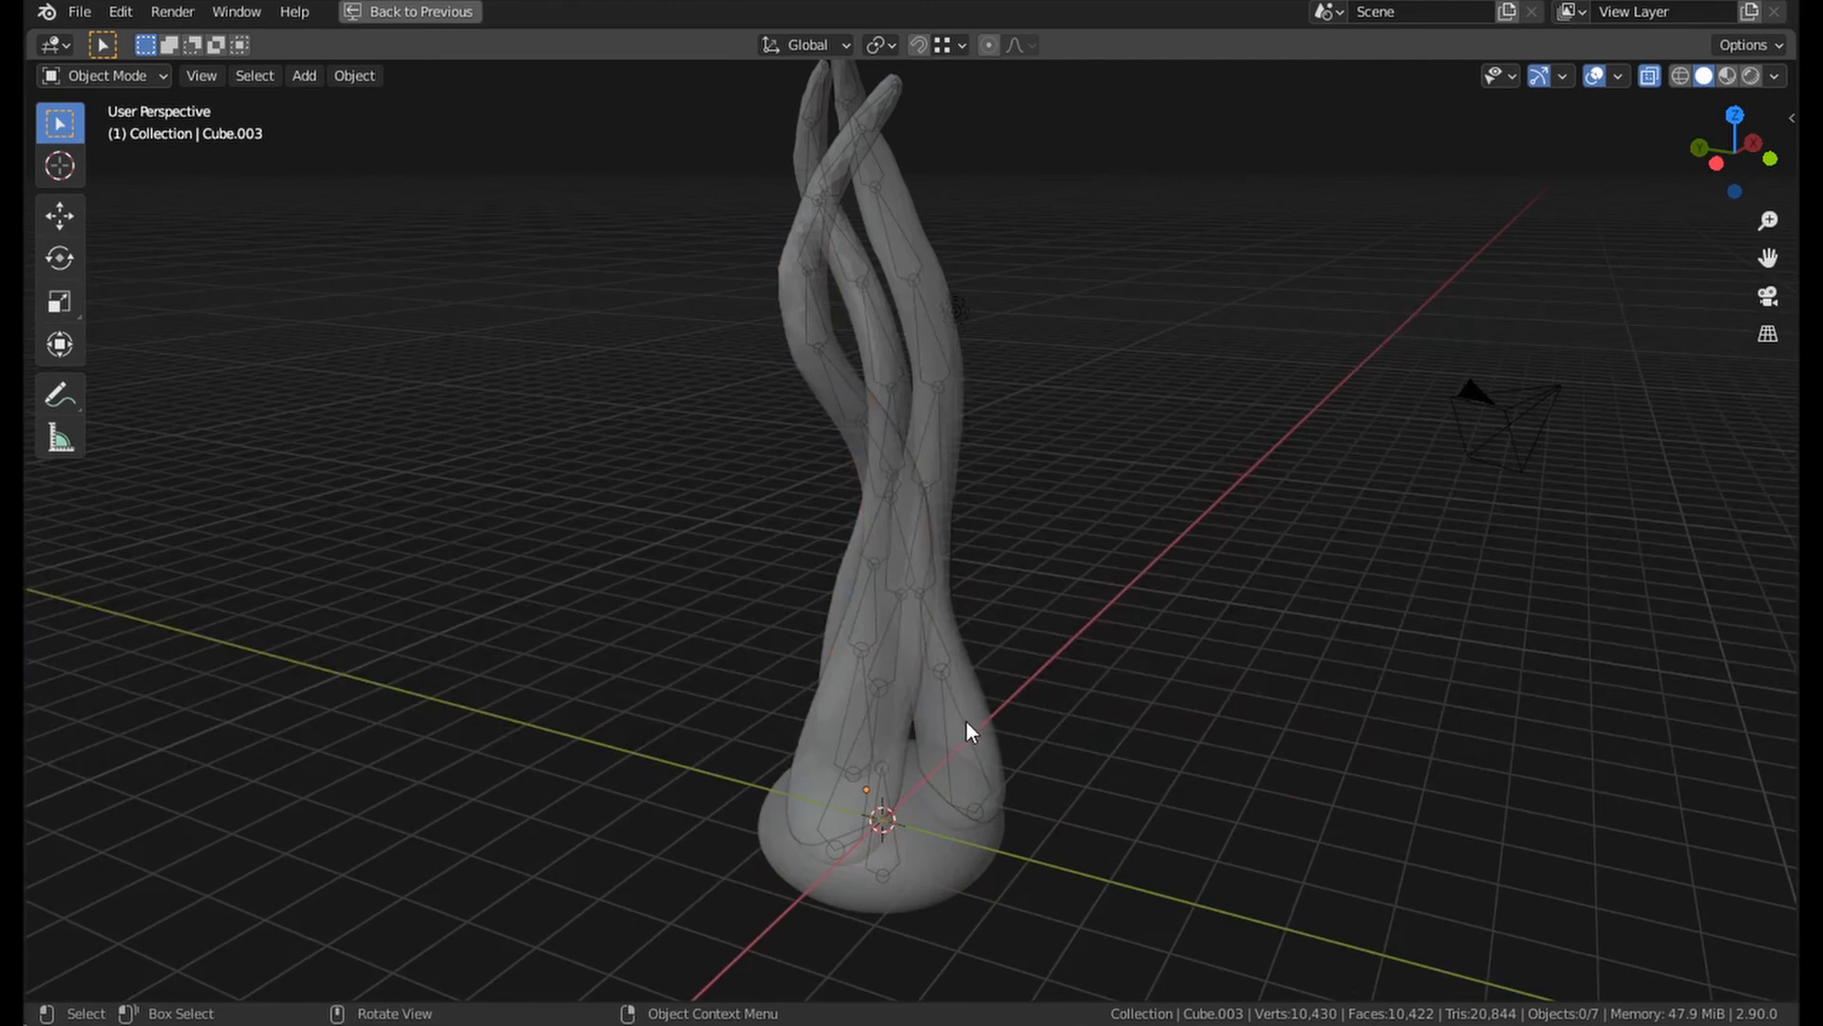
Edit the armature, select the whole linked bone chain starting at Bone.018, and separate it into its own armature.
left_click(965, 722)
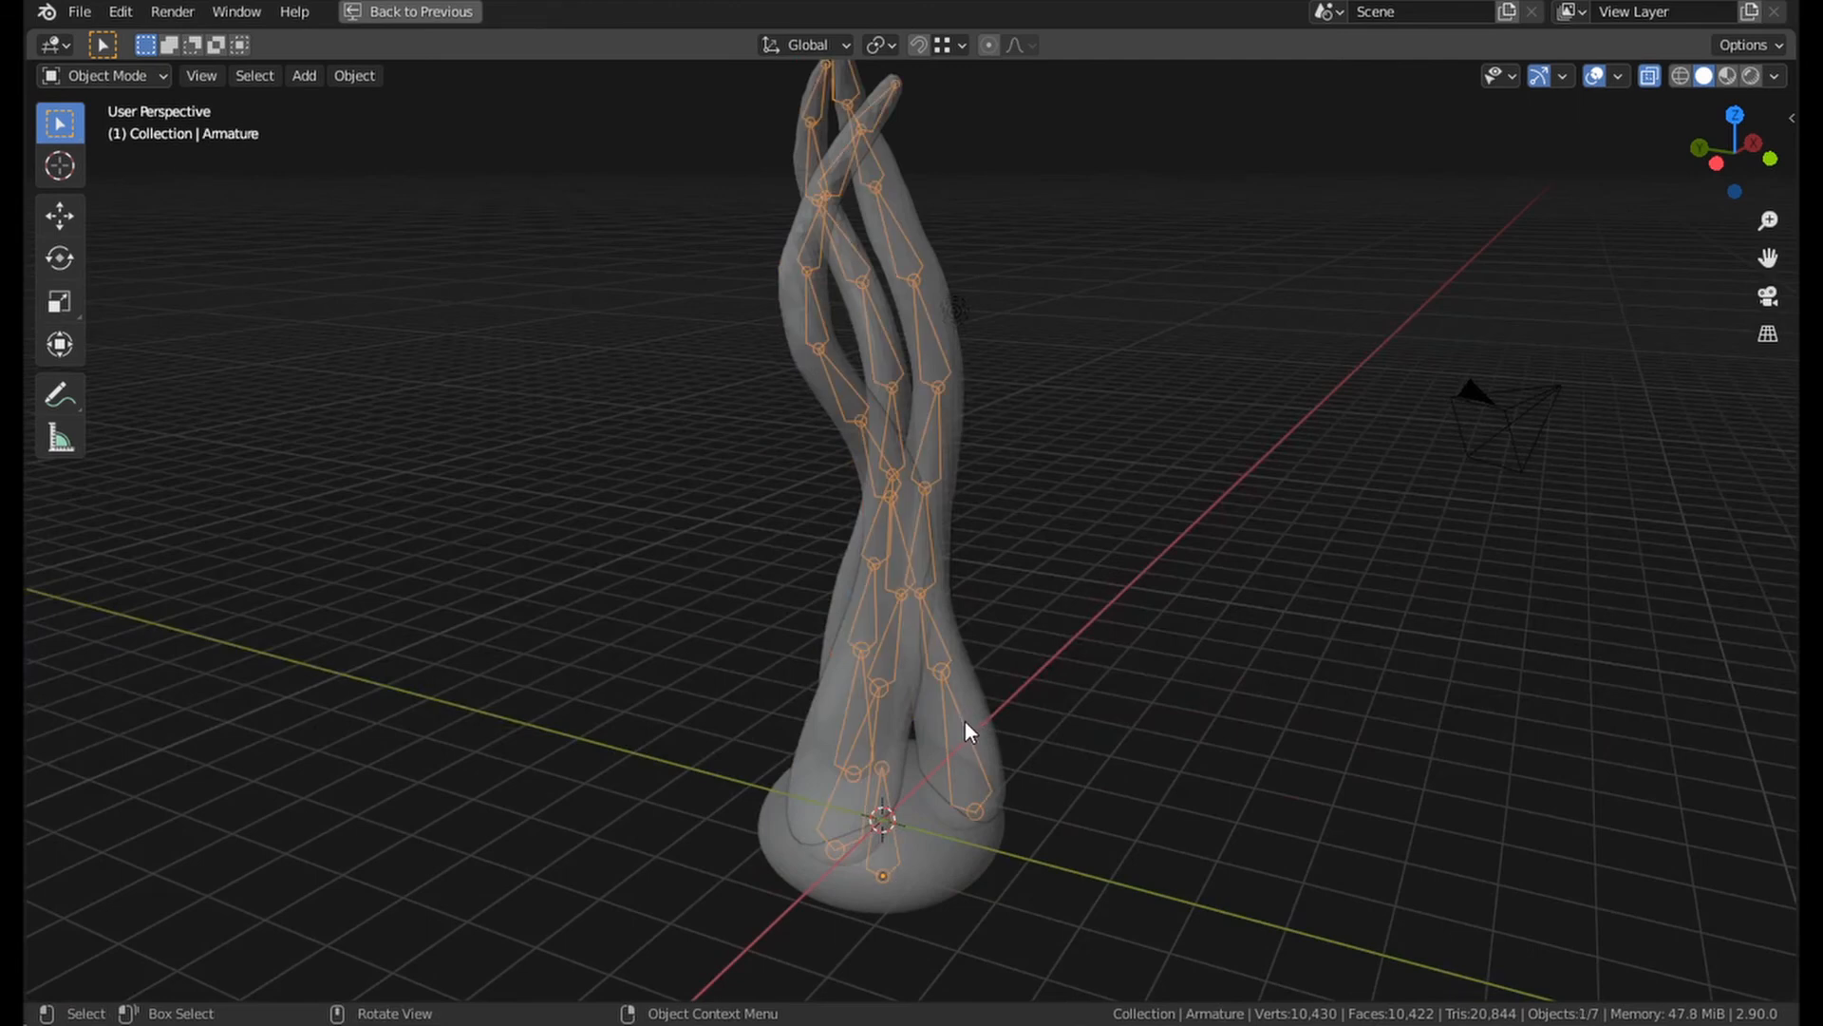
key("Tab")
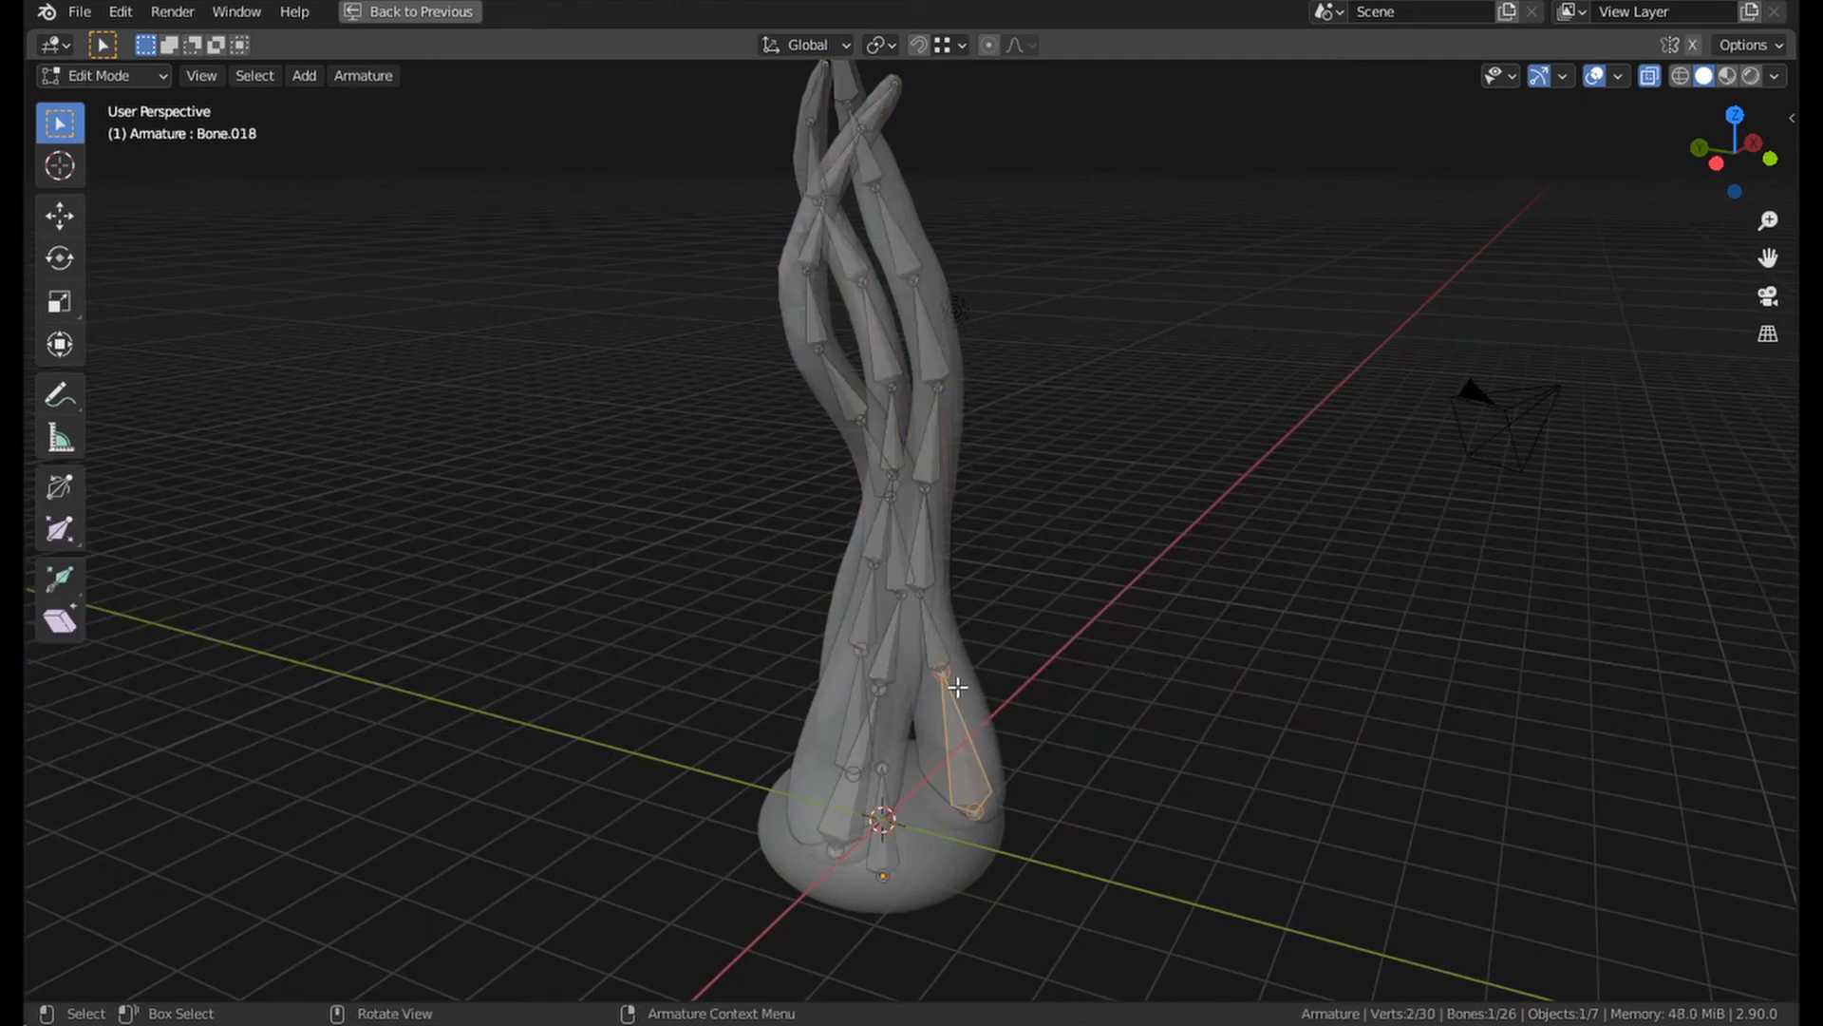
key("alt+a")
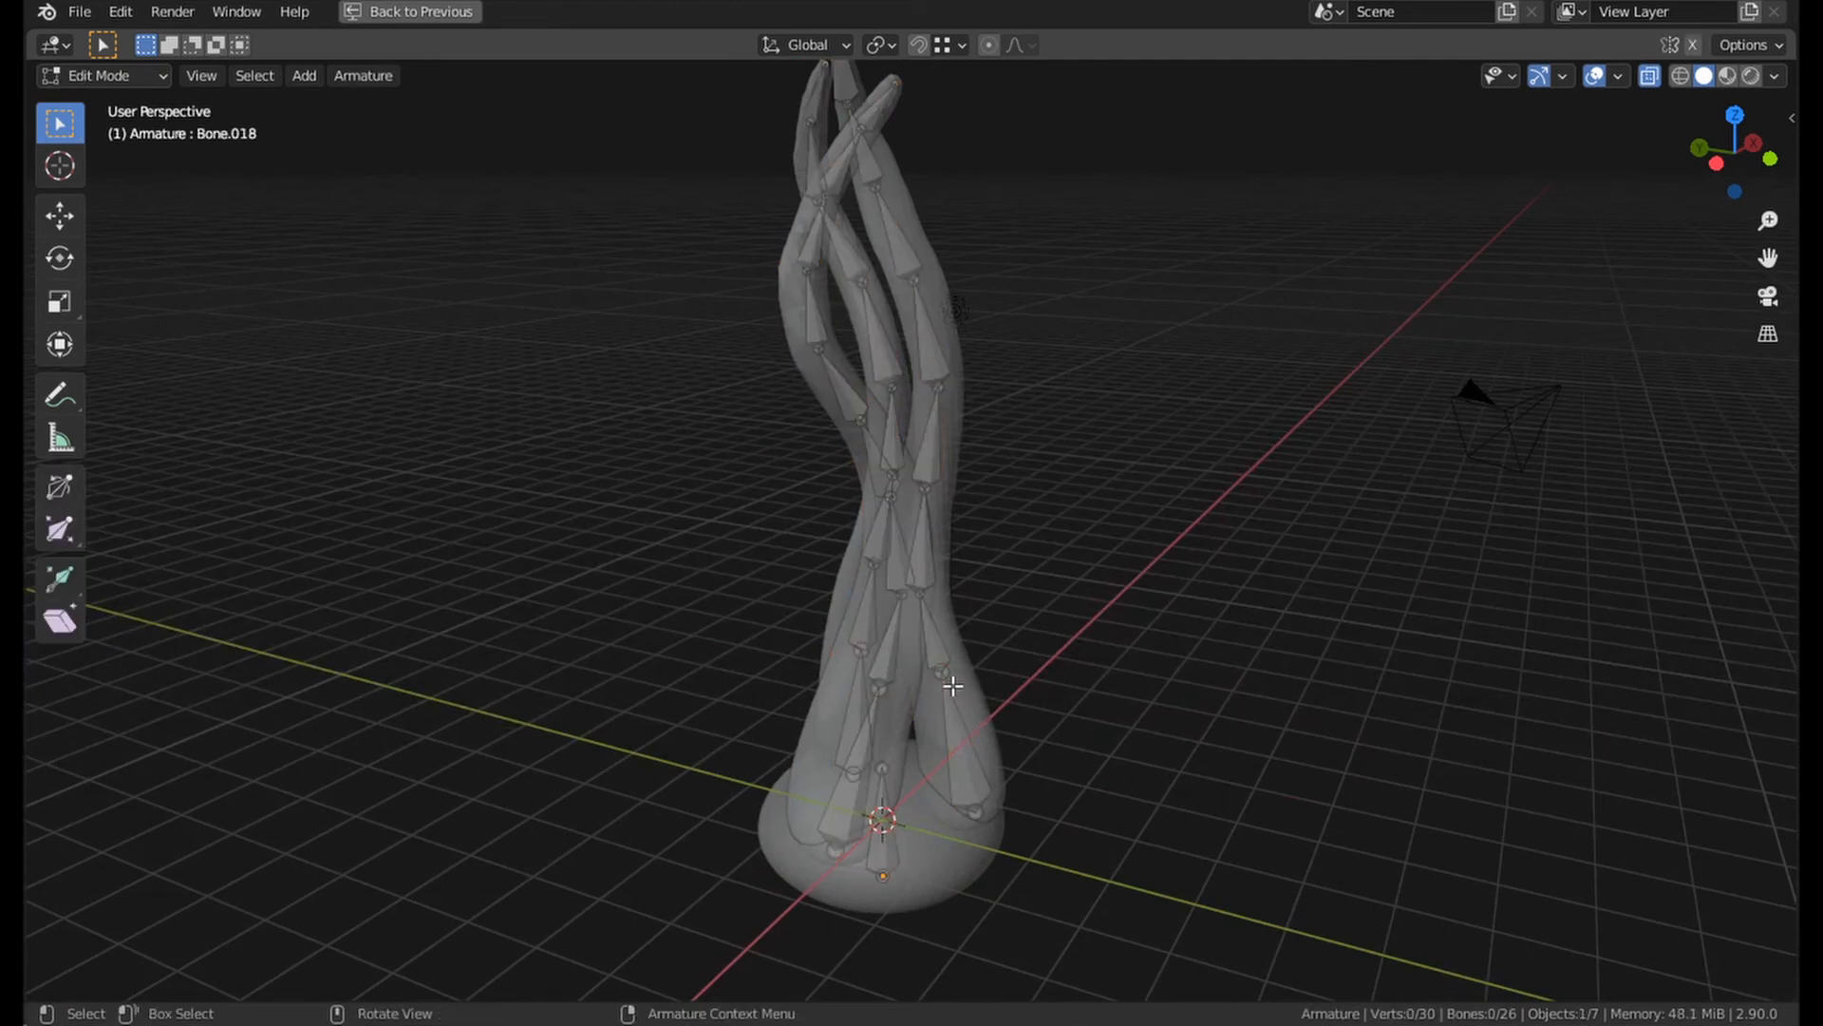
key("l")
key("p")
left_click(952, 684)
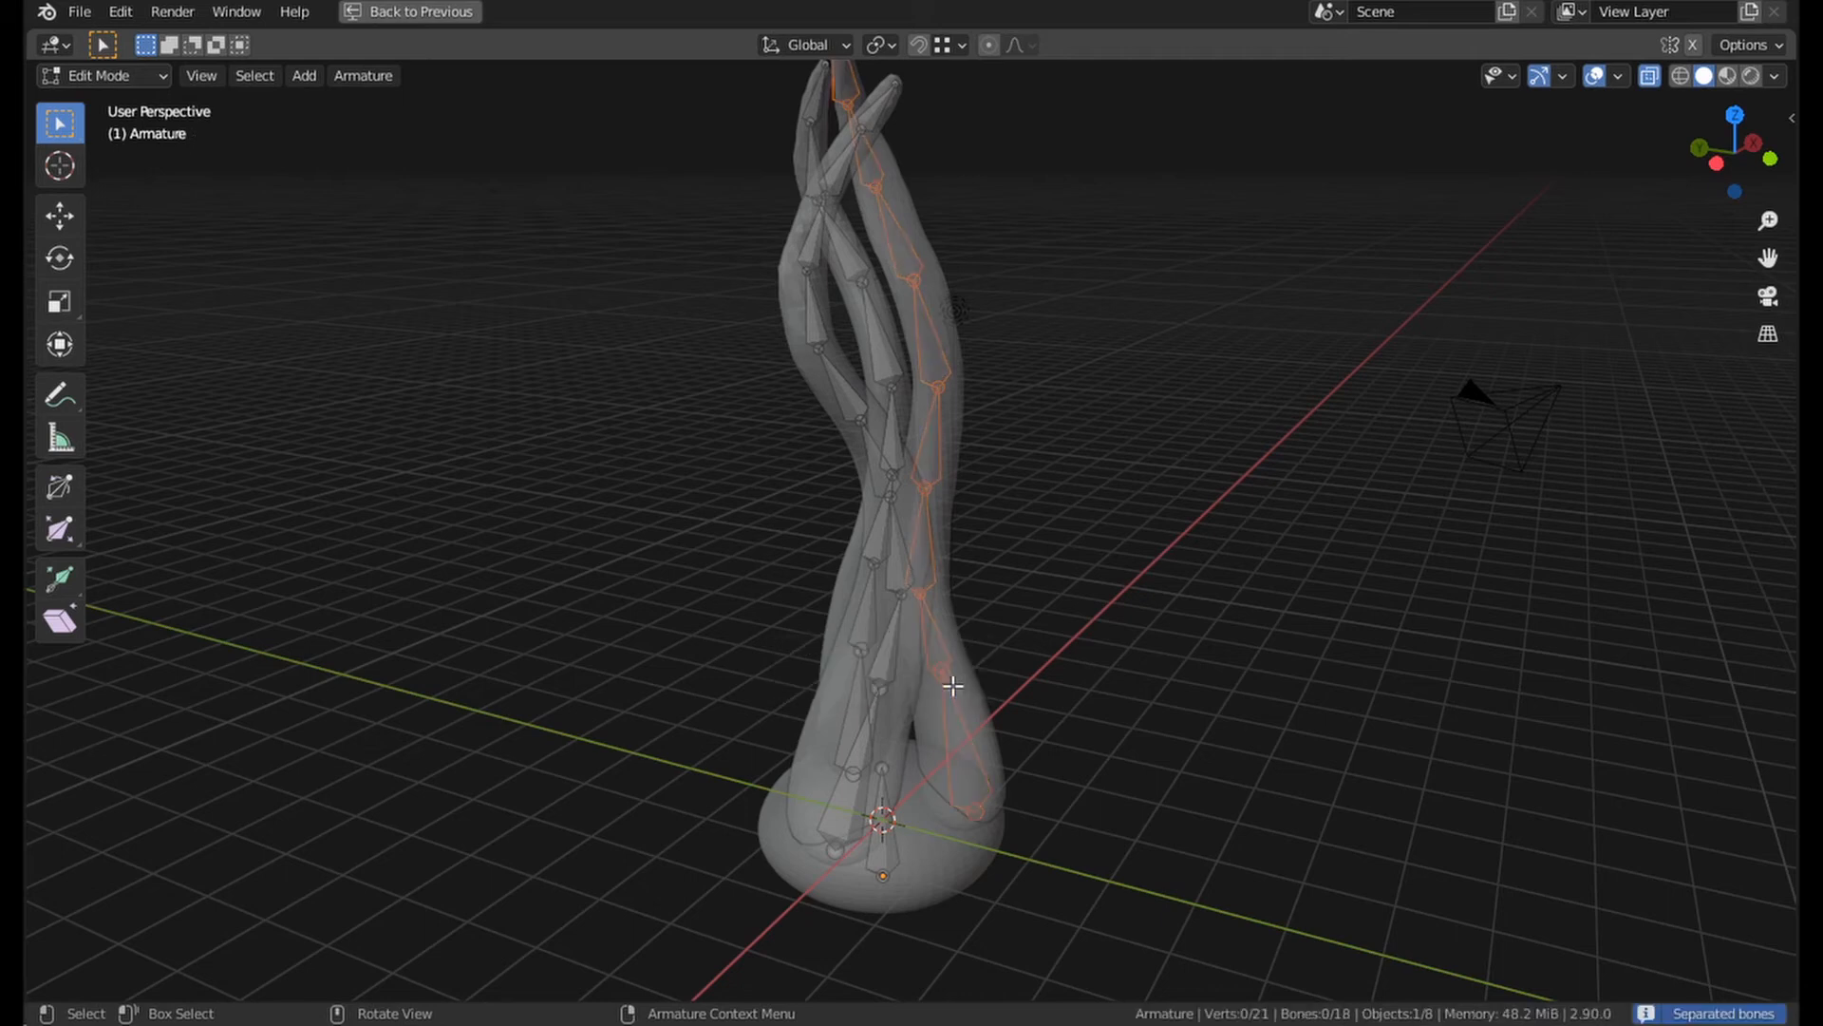
Leave armature editing and parent the tentacle meshes to their own separated armatures with automatic weights.
middle_click_drag(871, 718, 1103, 655)
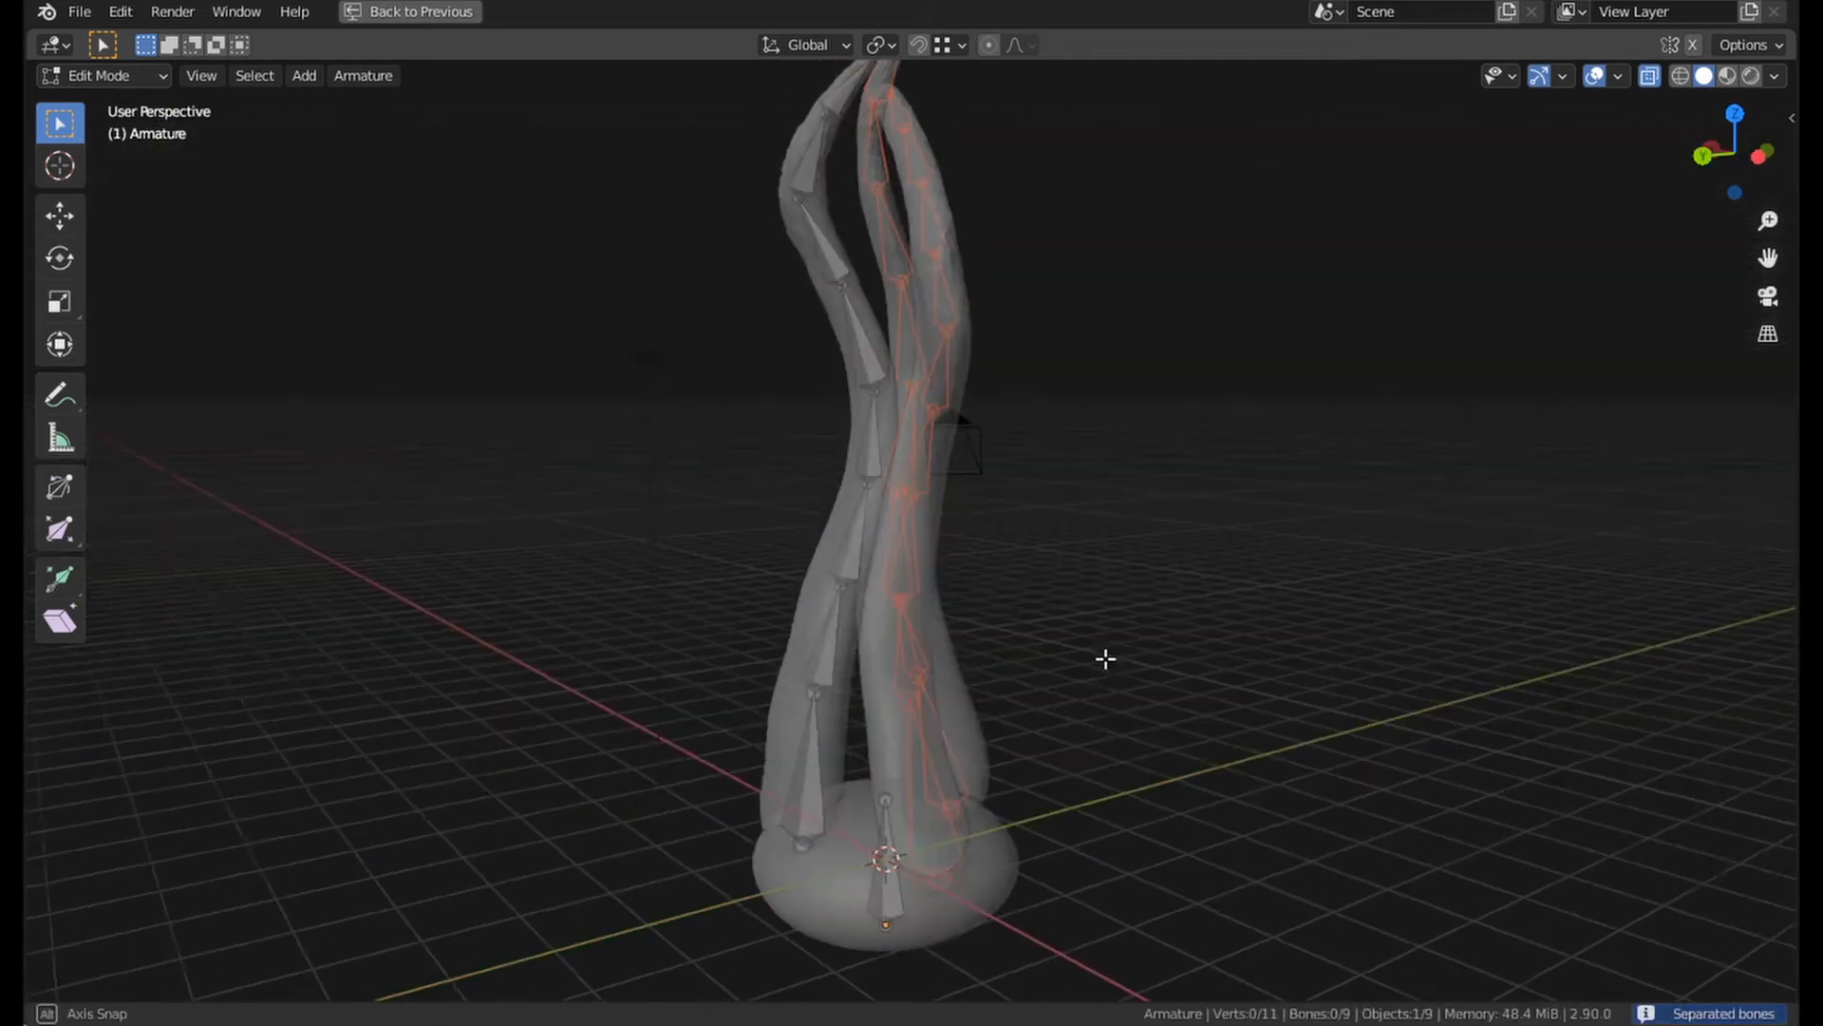
key("Tab")
left_click(830, 737)
middle_click_drag(934, 762, 982, 699)
left_click(982, 699)
left_click(955, 707)
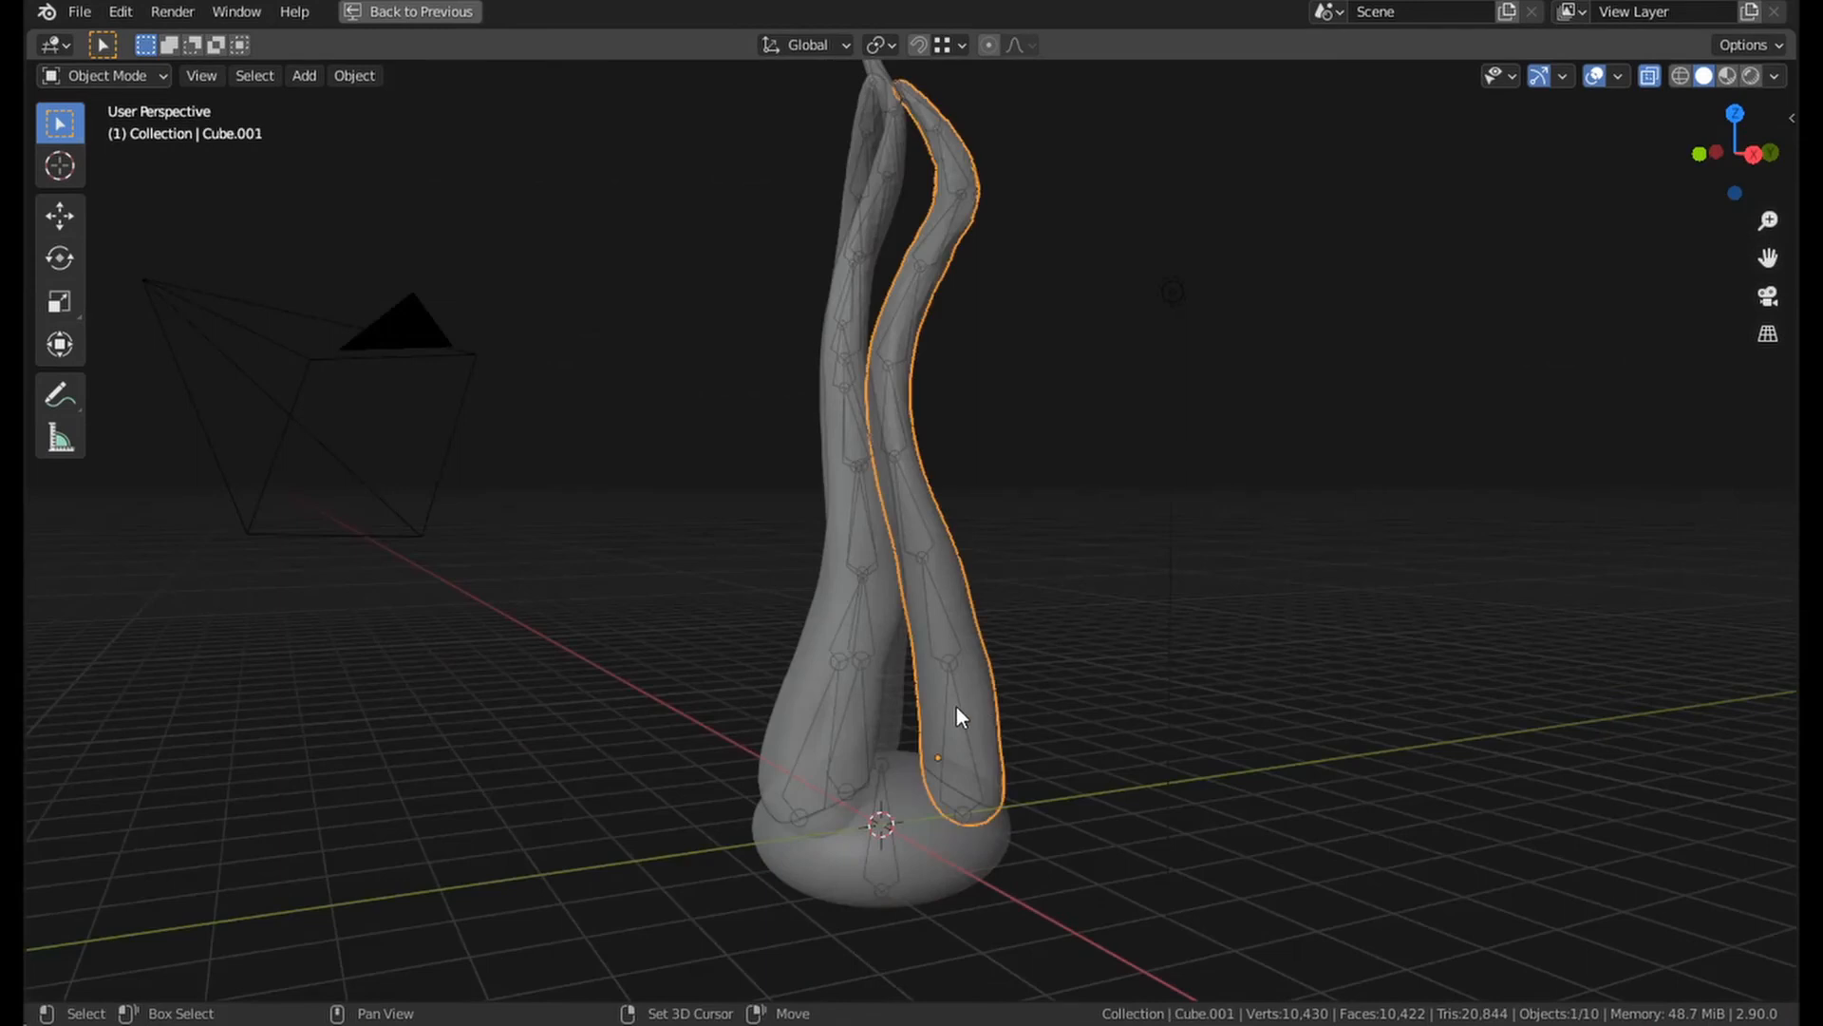
left_click(956, 707, "shift")
key("ctrl+p")
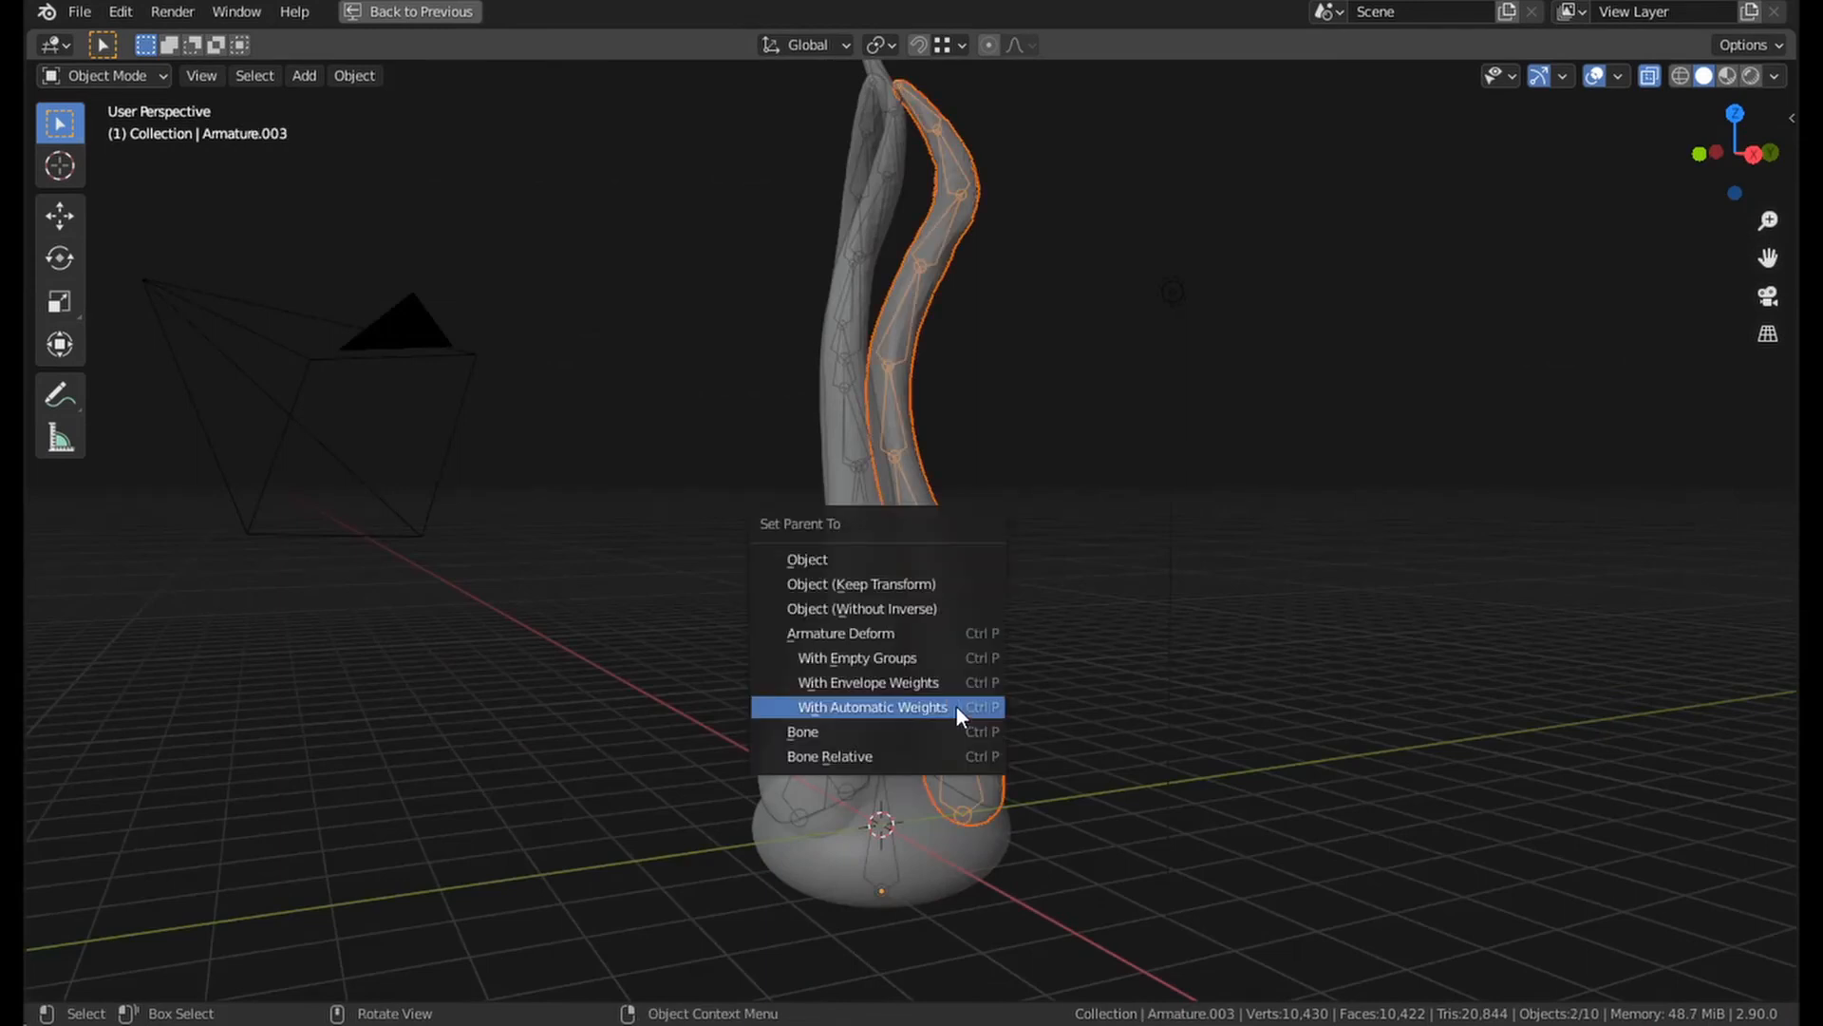
left_click(955, 707)
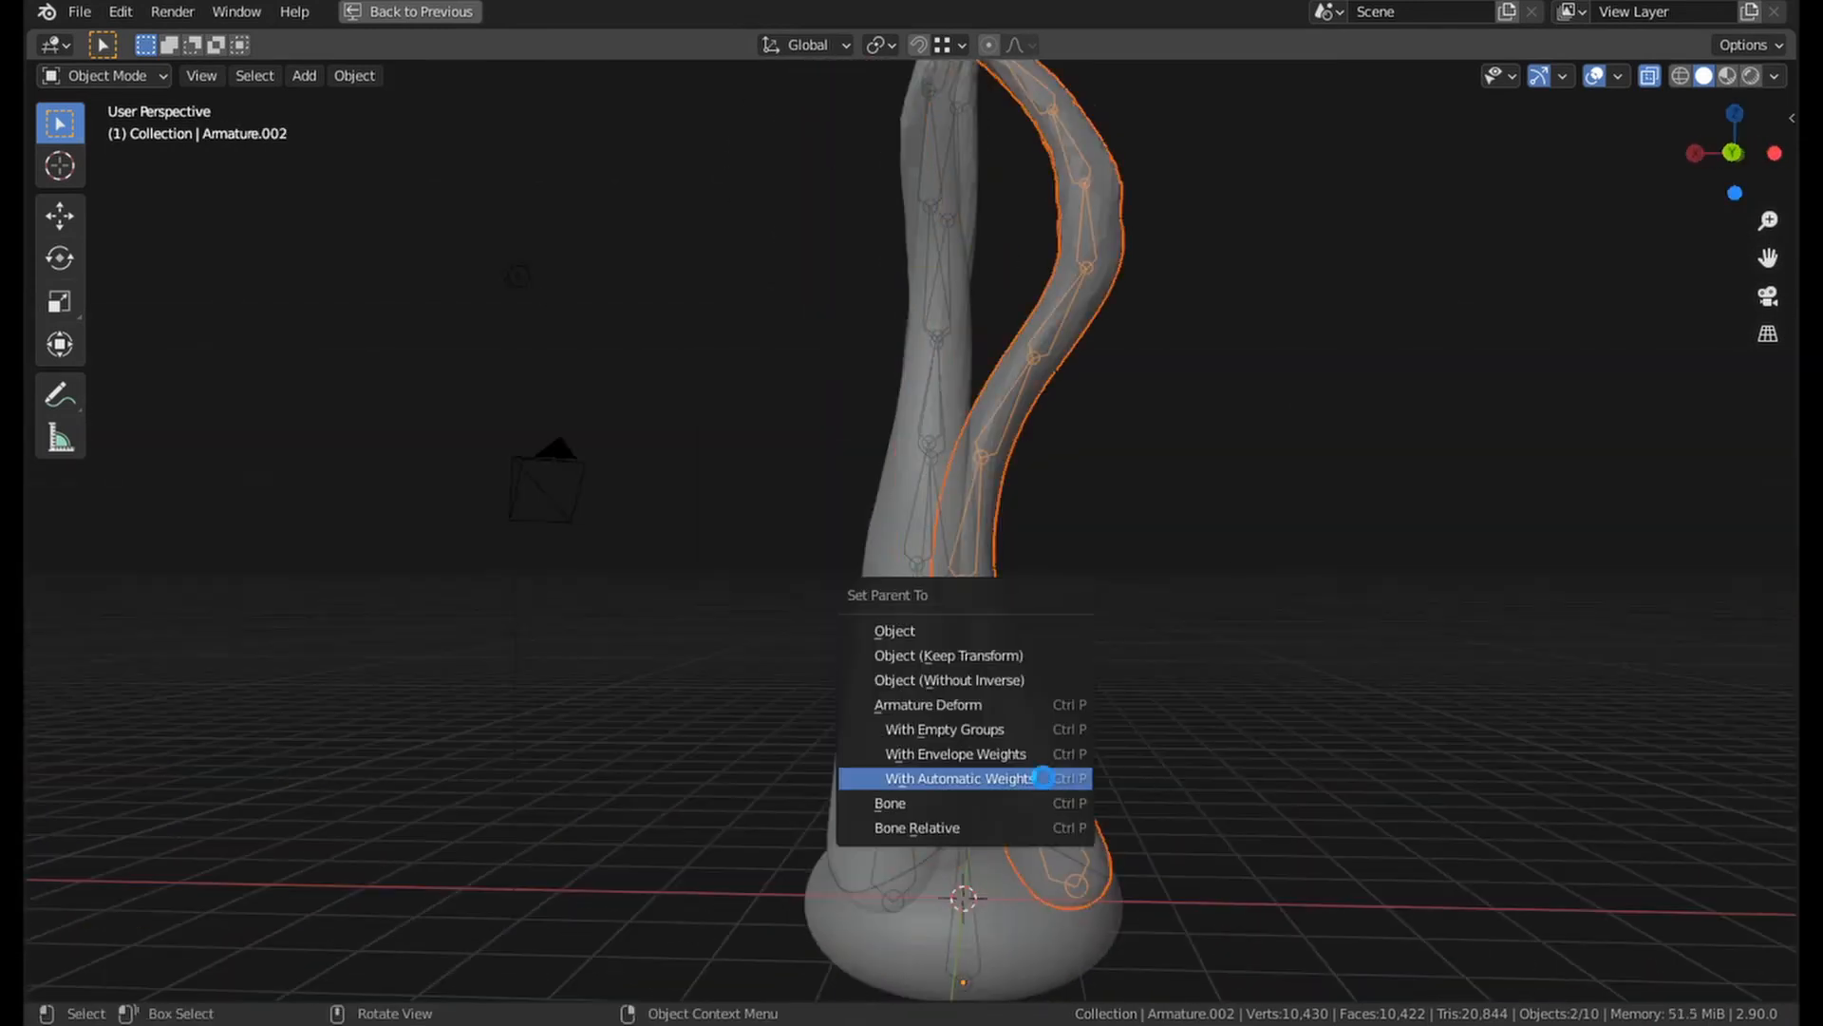
left_click(1041, 777)
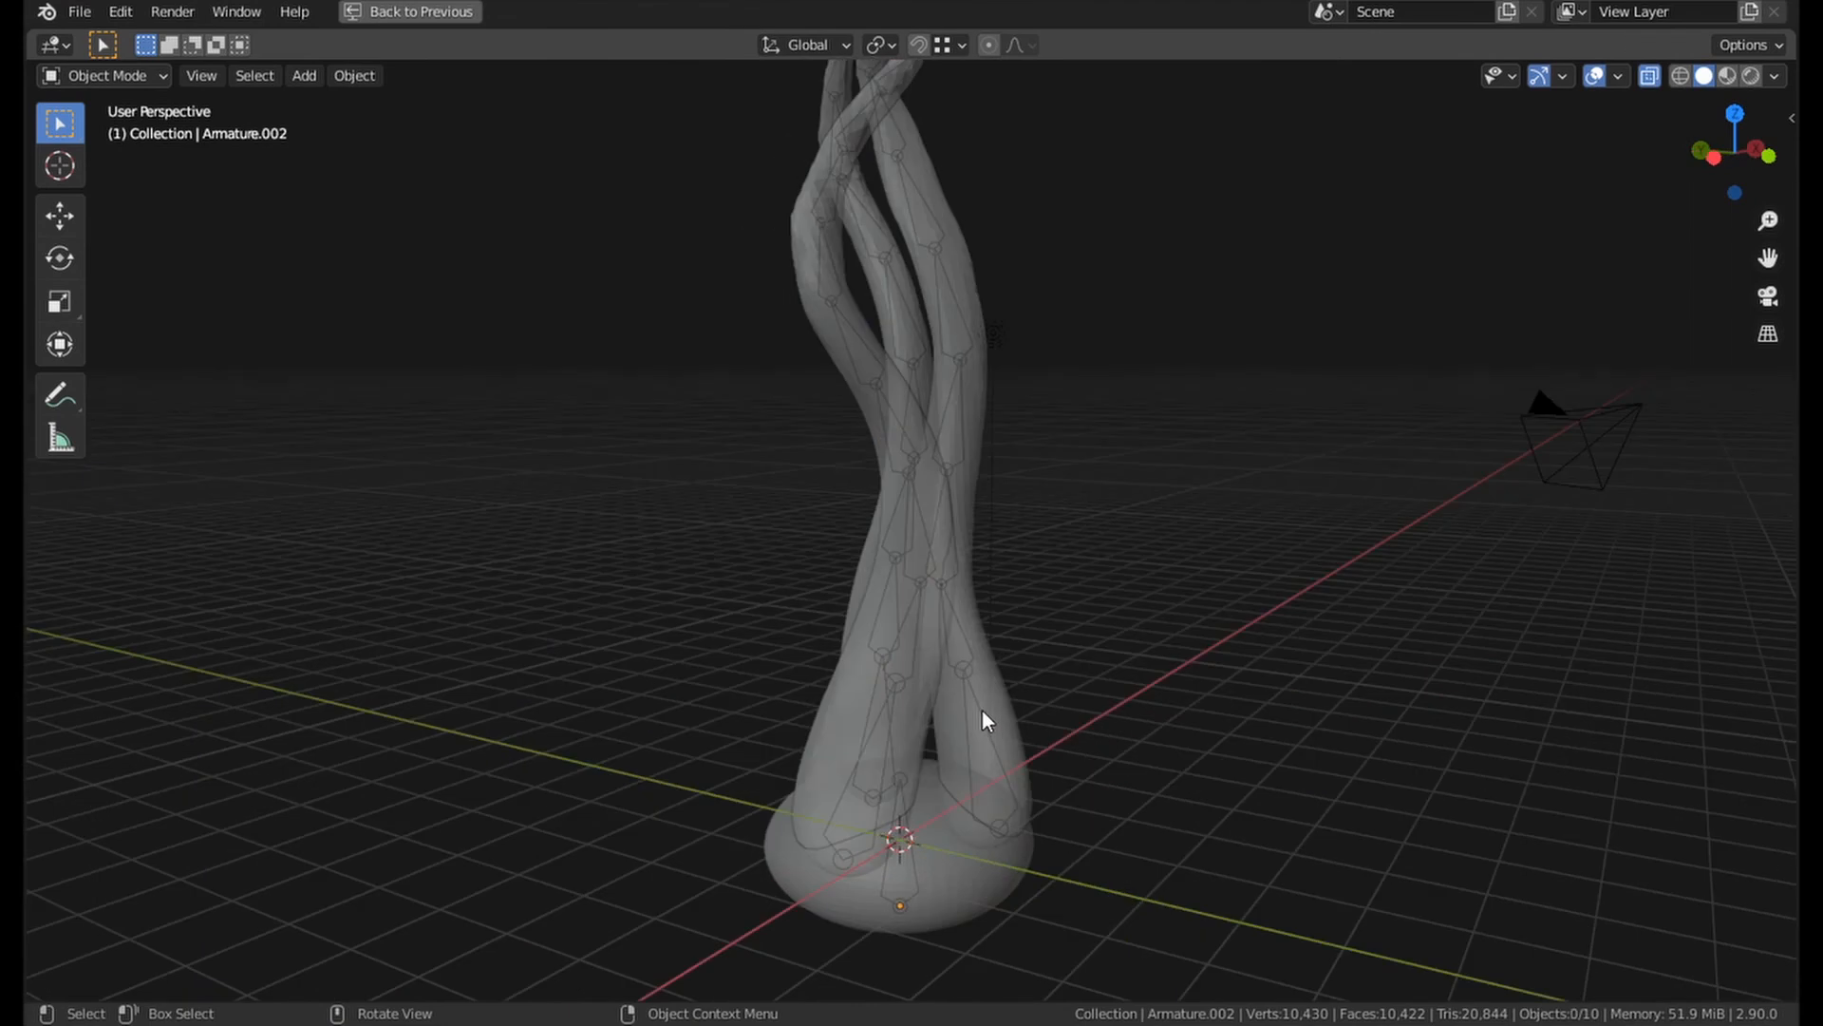
Select all four armatures and join them into the single armature Armature.003.
left_click(974, 717)
left_click(980, 715)
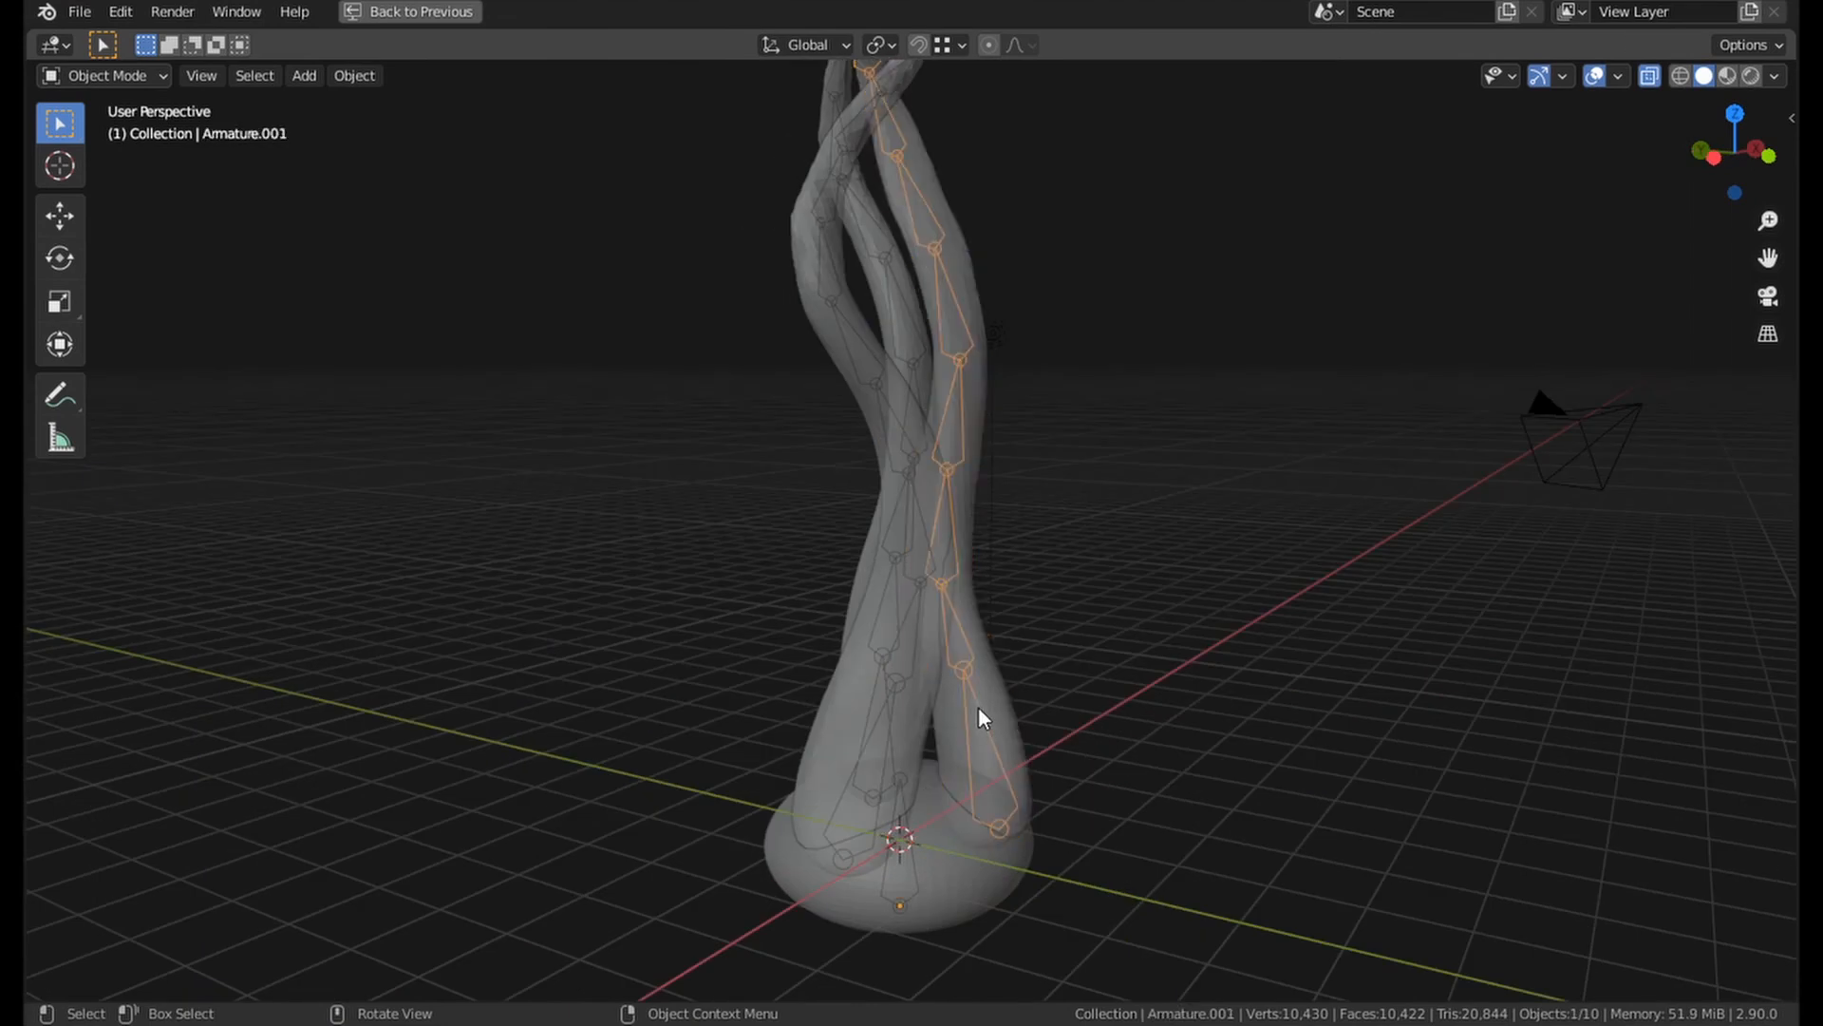
left_click(891, 710, "shift")
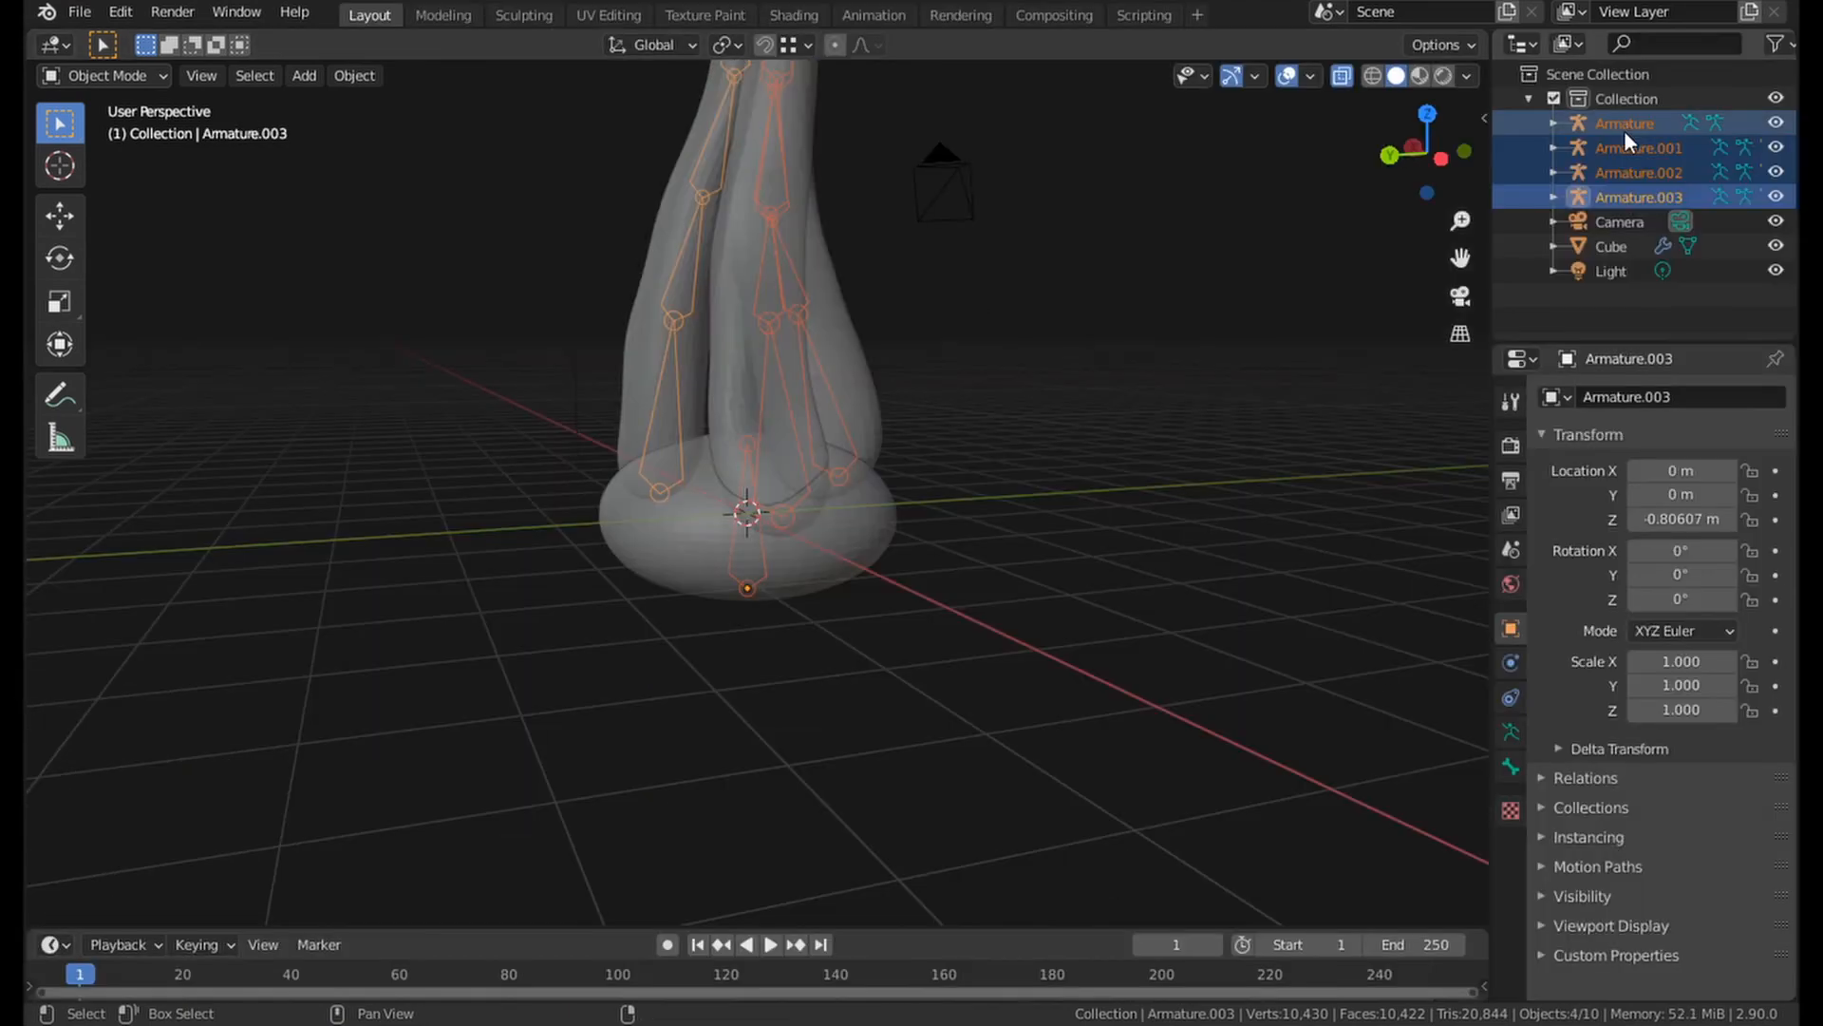
middle_click_drag(816, 608, 743, 584)
Select the three tentacle meshes plus the joined armature and parent them with plain Armature Deform.
left_click(931, 560)
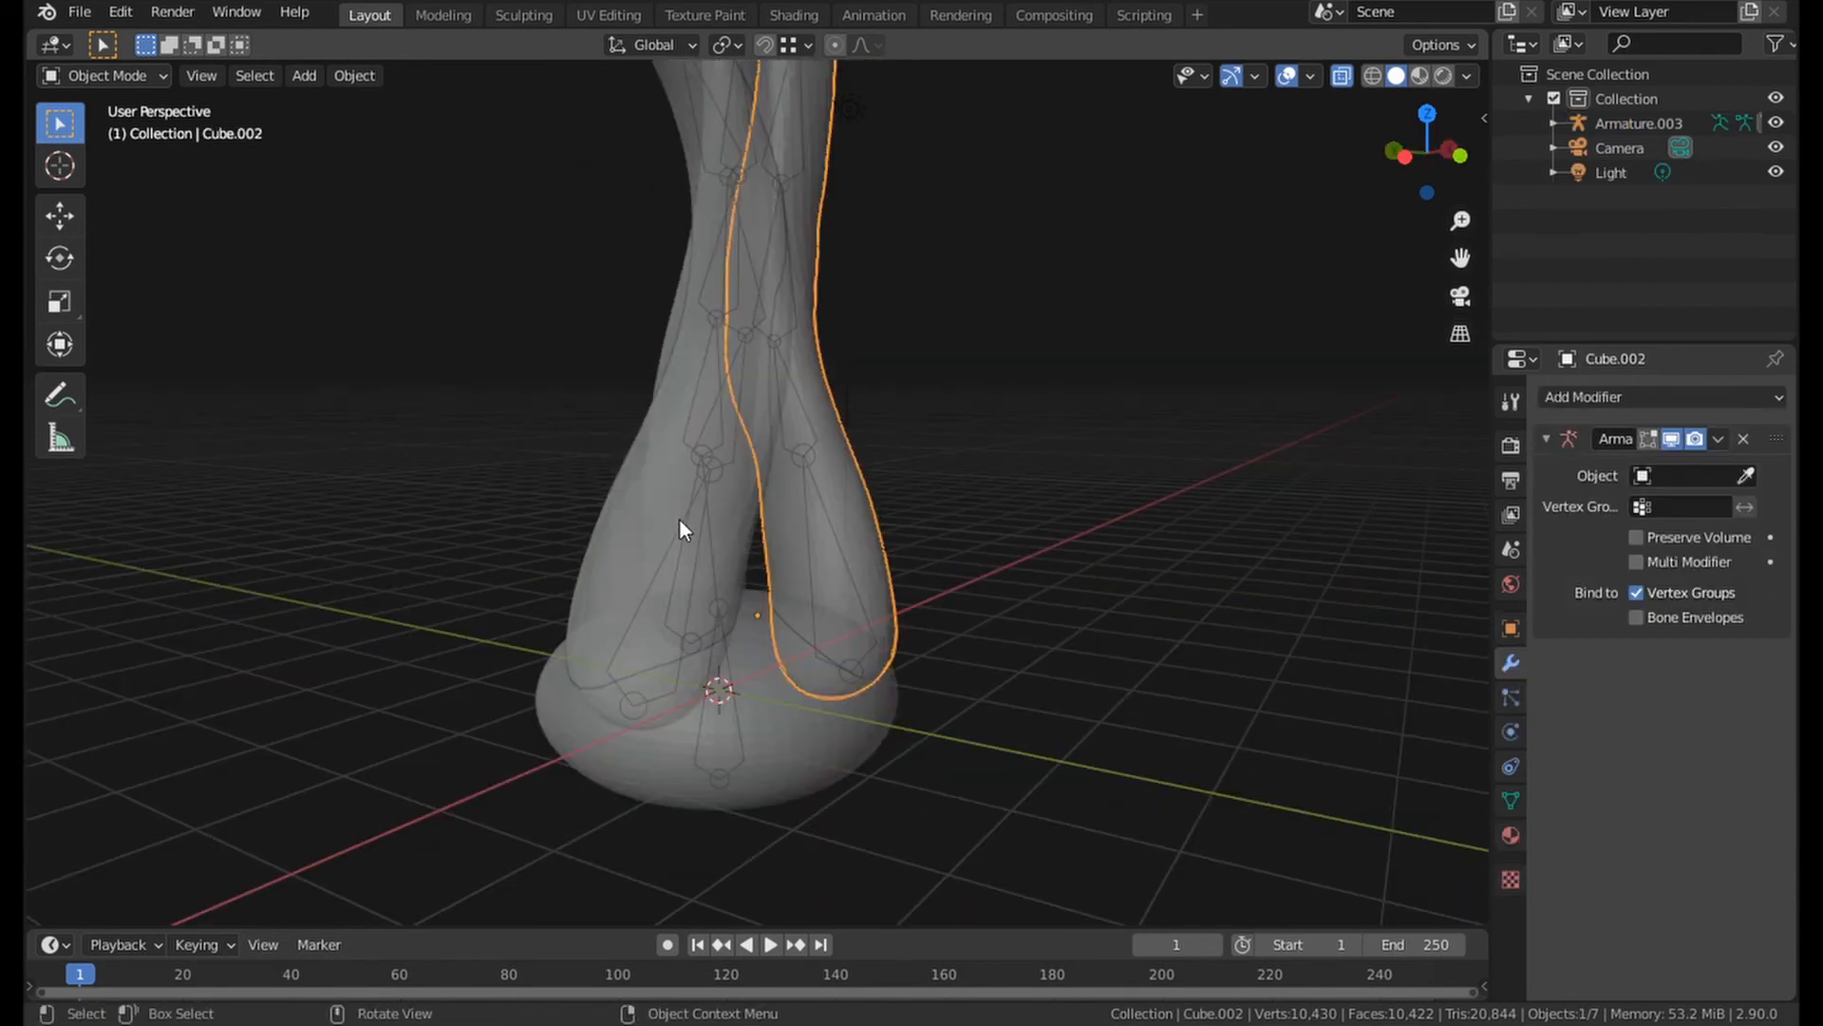
left_click(635, 516, "shift")
middle_click_drag(635, 516, 1003, 611)
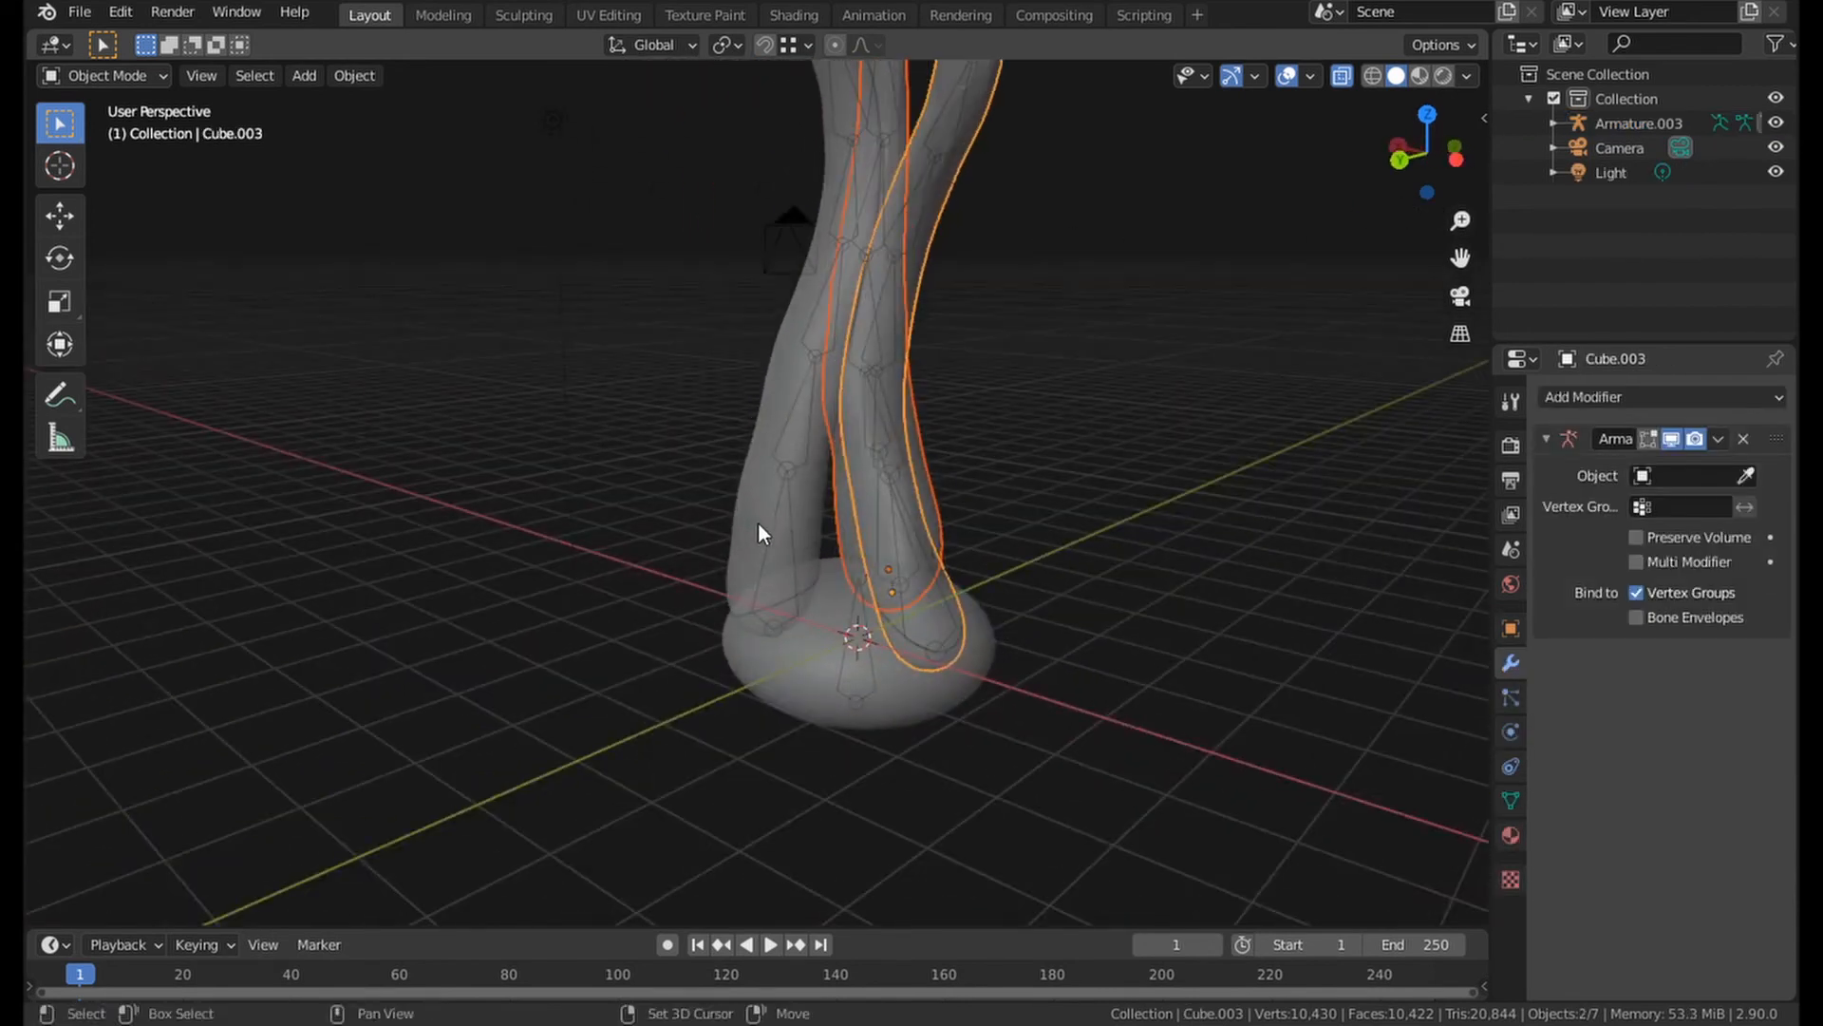
left_click(779, 530, "shift")
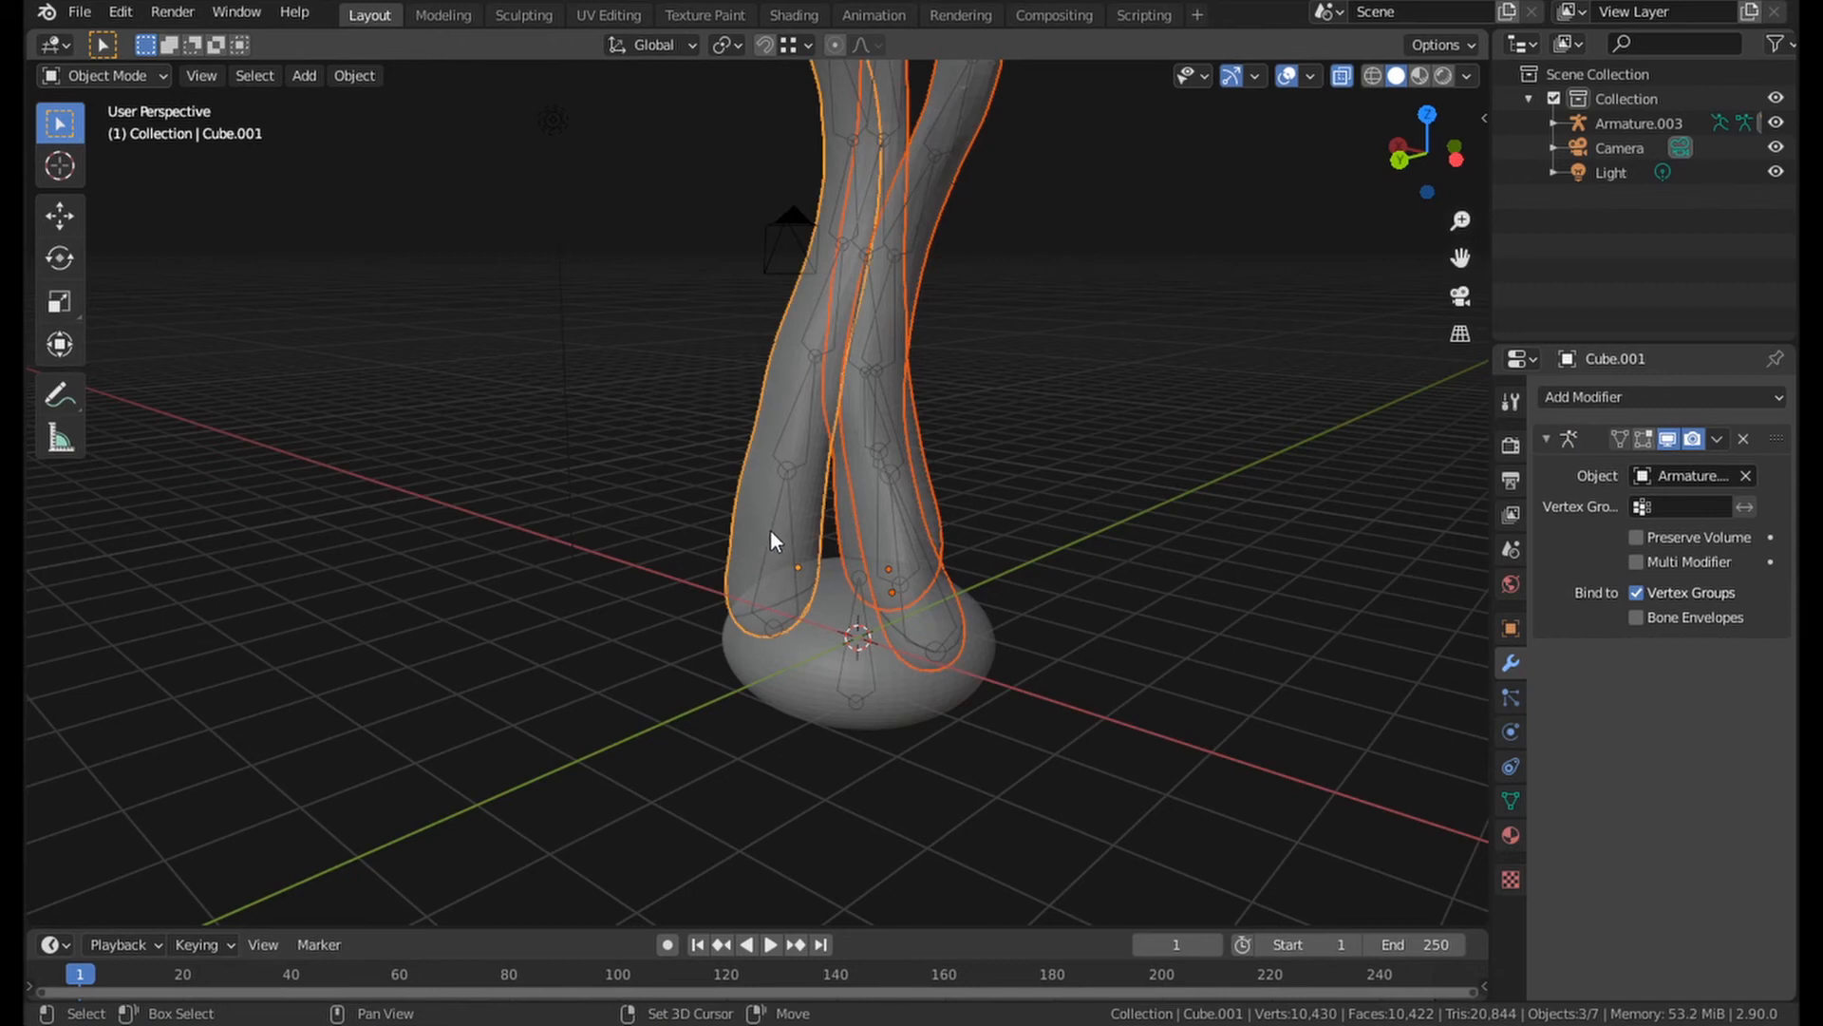
left_click(771, 540, "shift")
key("ctrl+p")
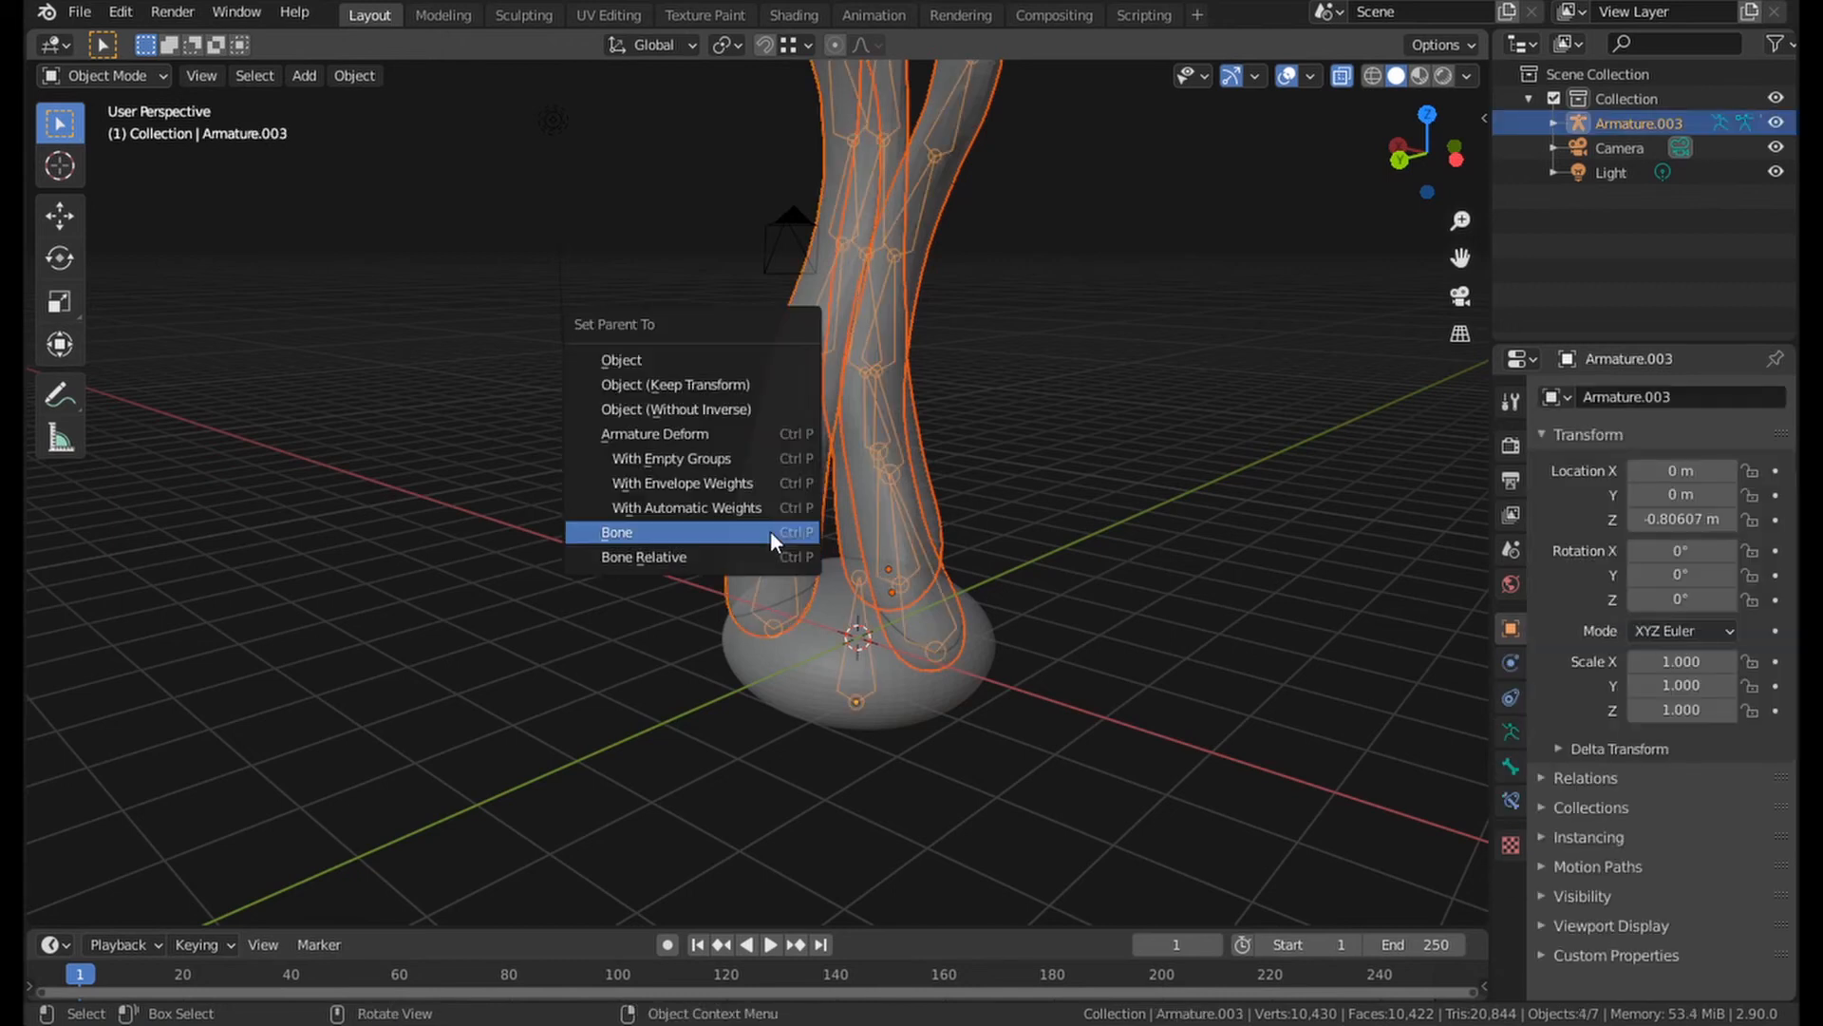
left_click(760, 439)
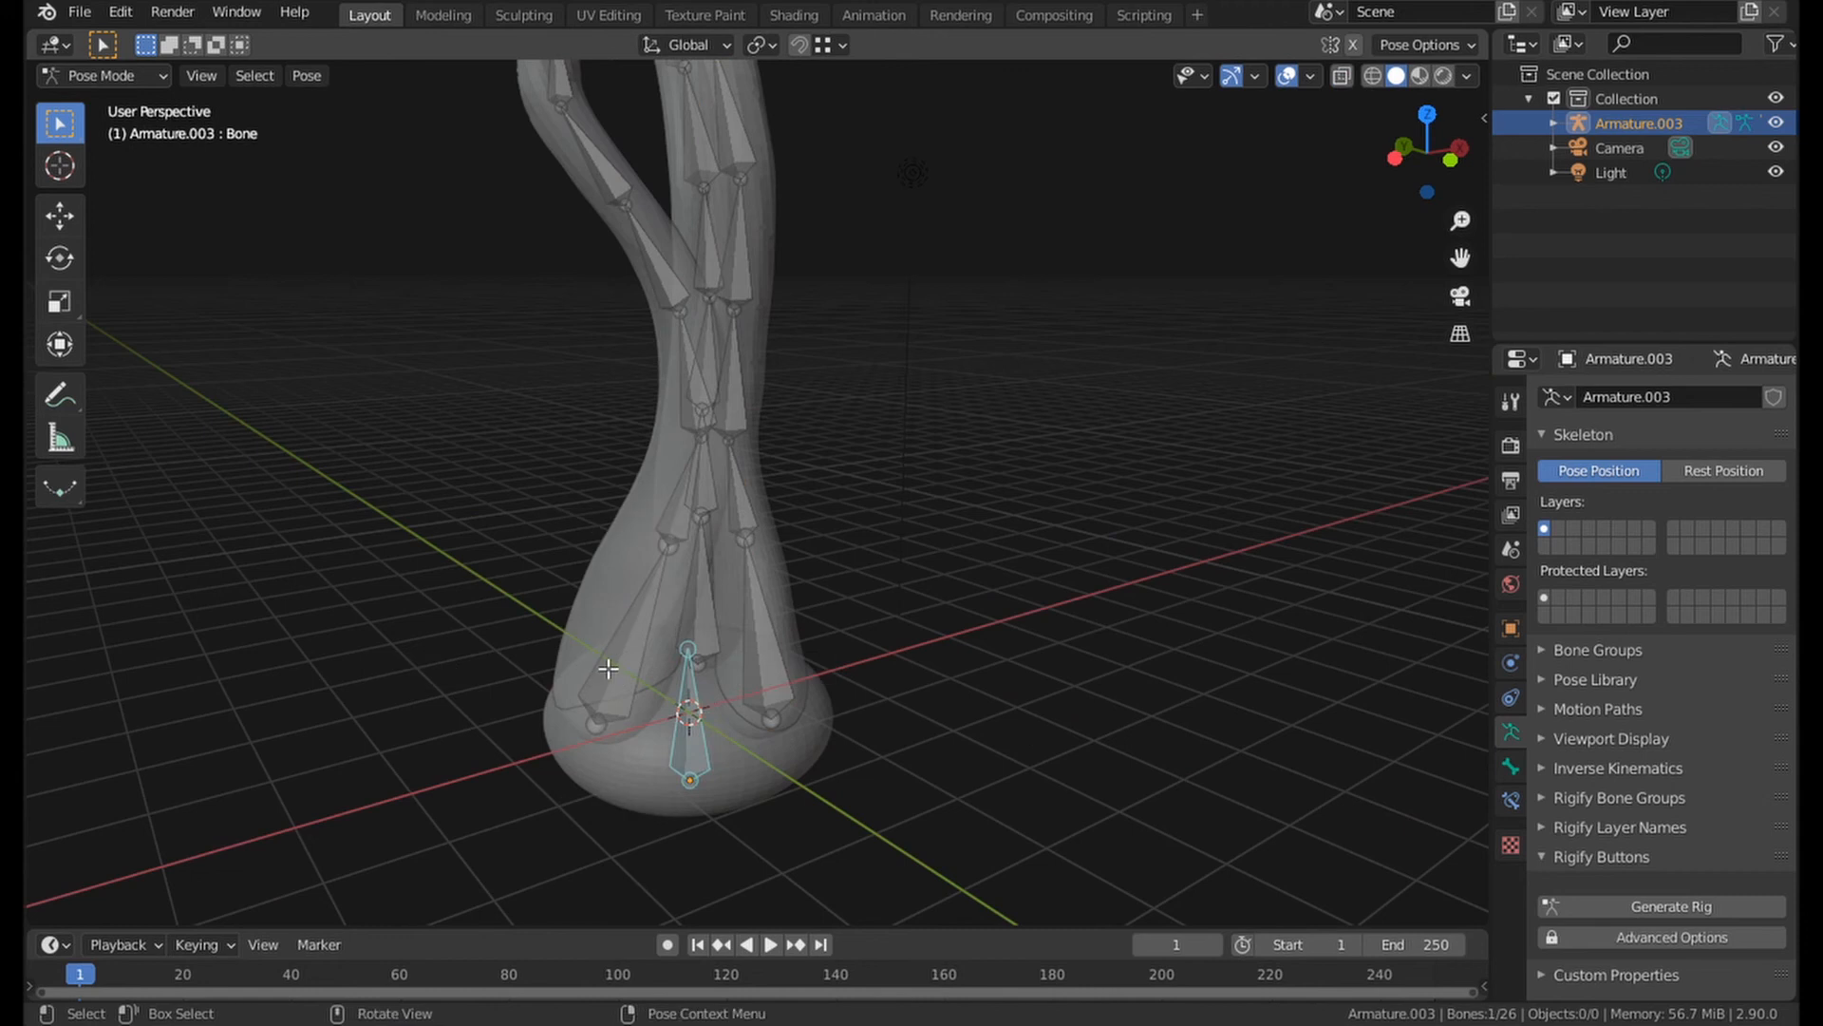
Edit the joined armature to parent the tentacles' base bones to the central bone, and return to posing.
key("Tab")
key("ctrl+p")
left_click(697, 746)
key("Tab")
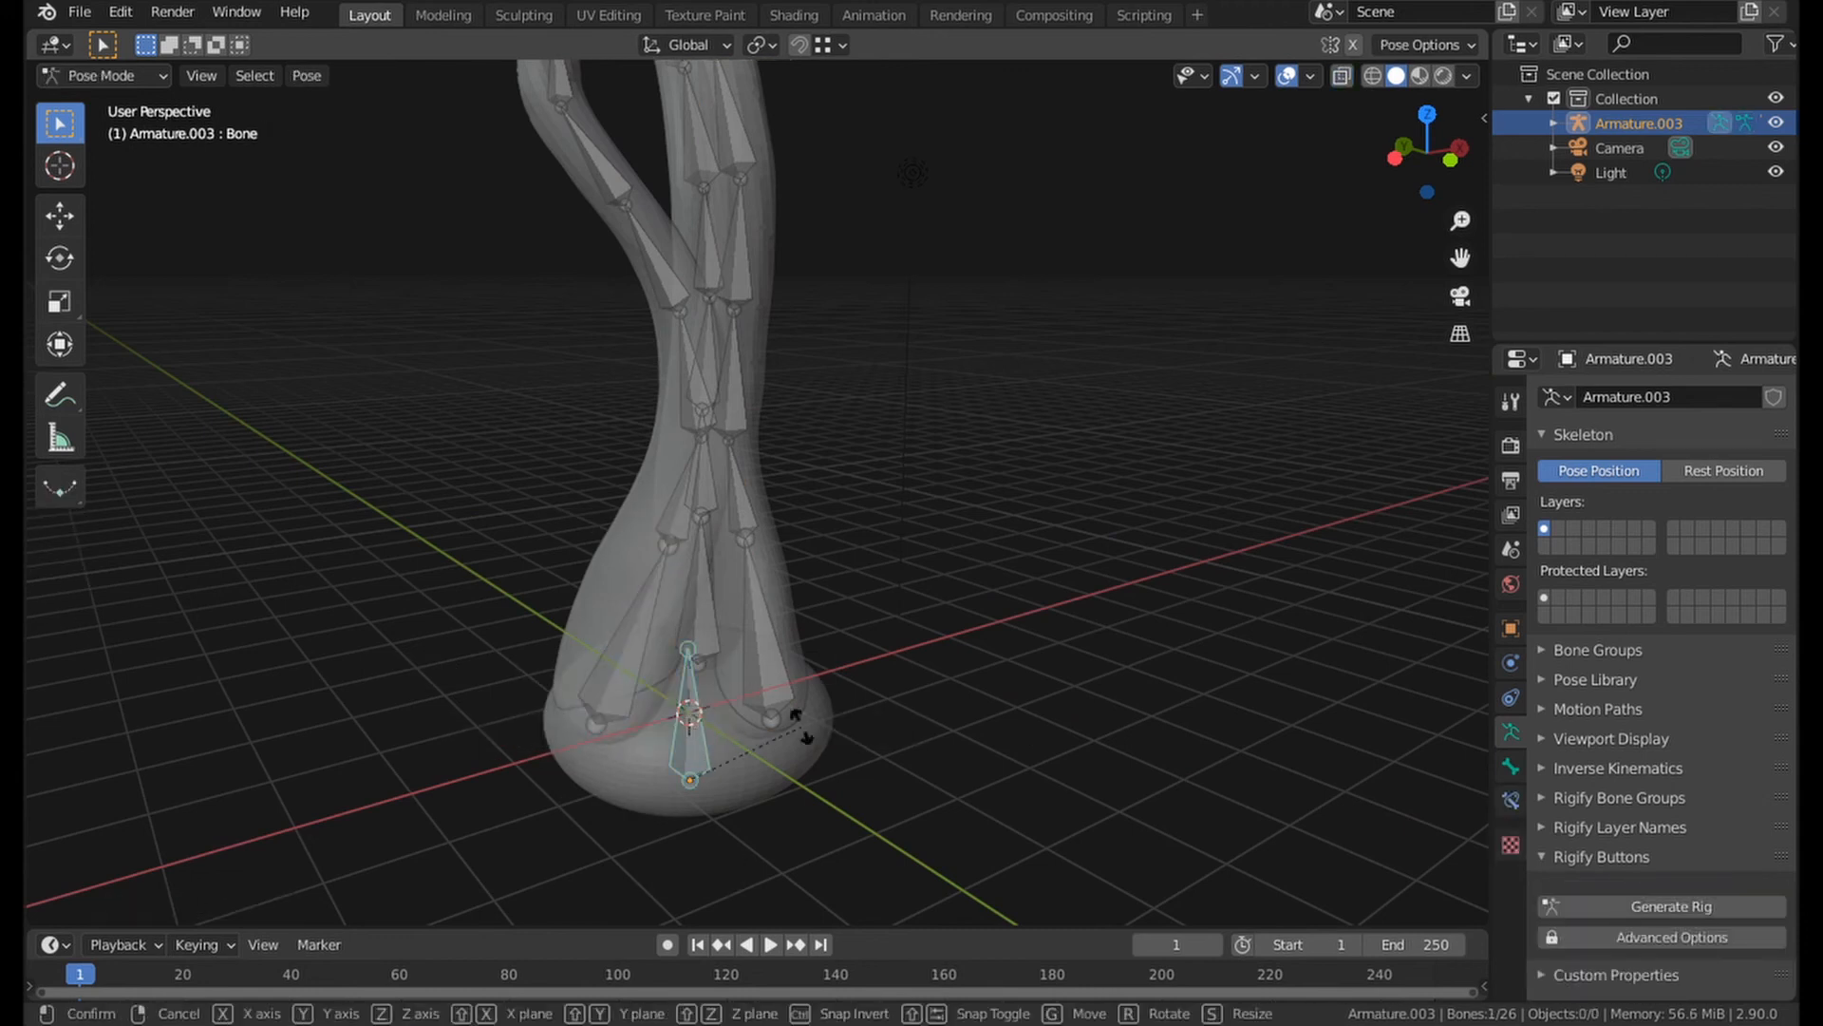
Rotate the base bones of individual tentacles, including Bone.001, to spread the tentacles apart.
left_click(627, 655)
scroll(740, 602, "down", 1)
key("r")
left_click(773, 617)
left_click(714, 584)
middle_click_drag(1031, 655, 1164, 804)
key("r")
left_click(959, 664)
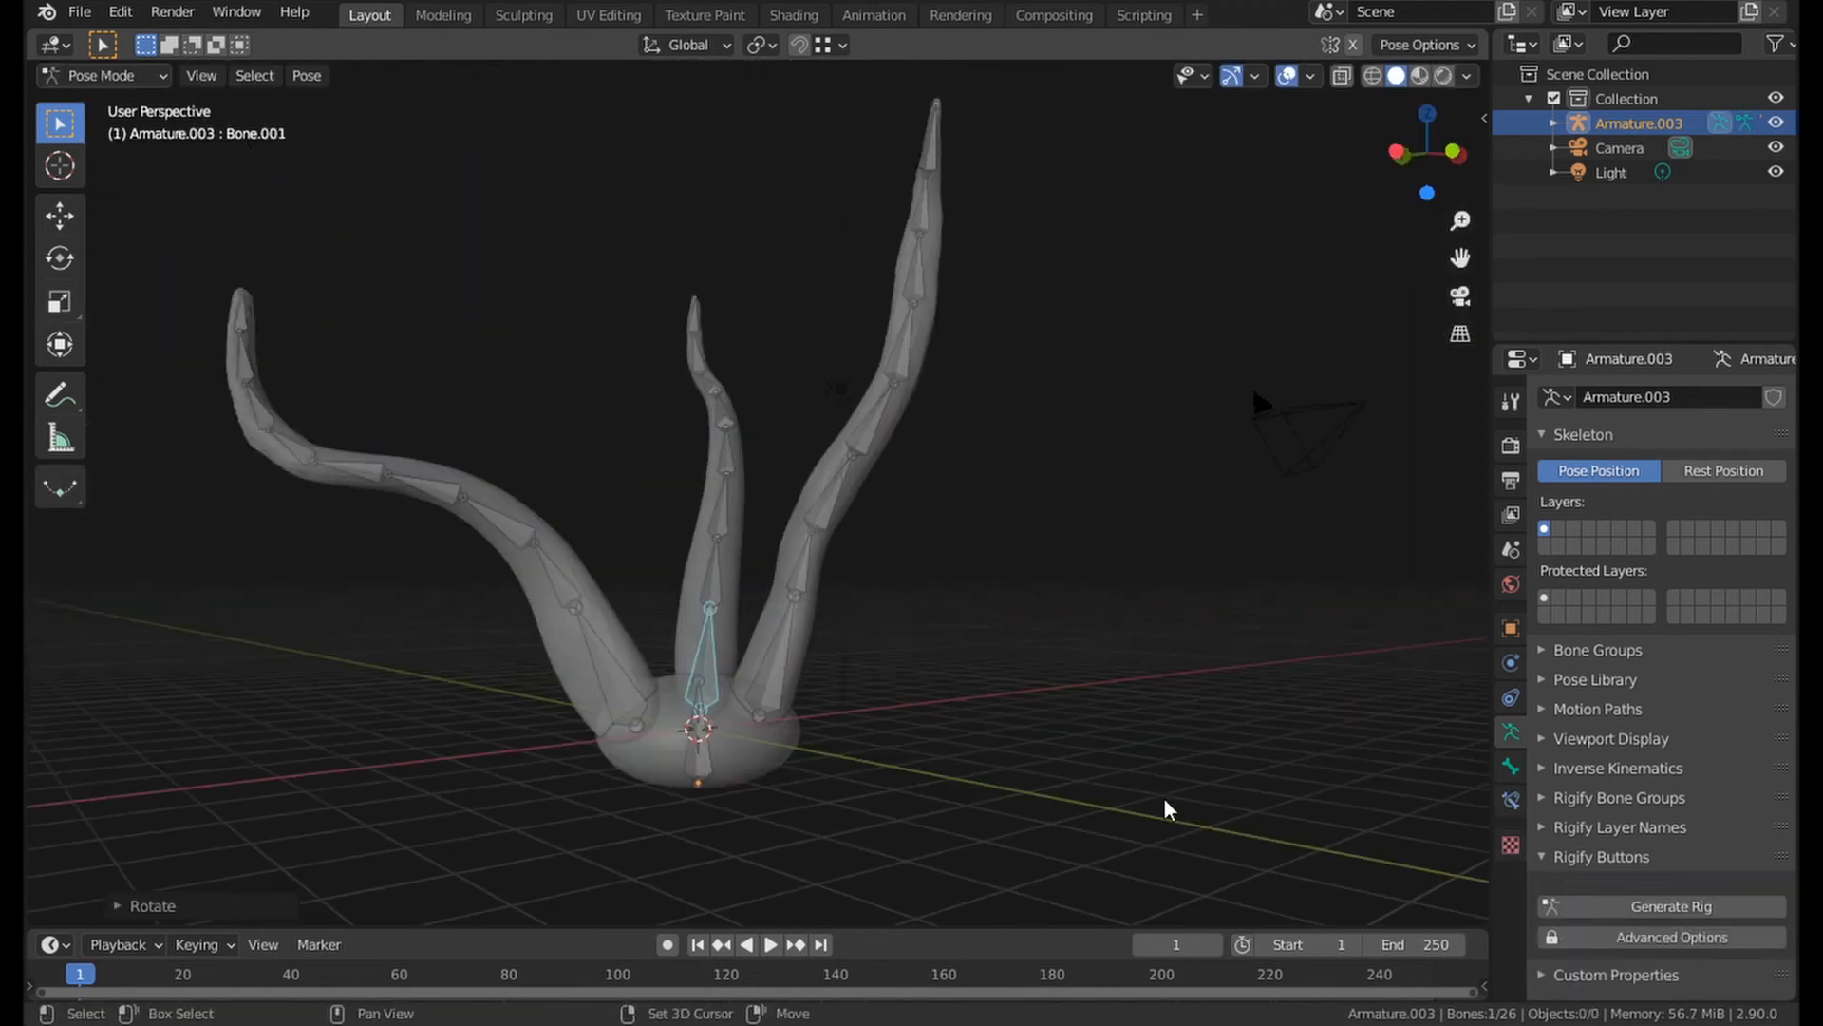
Rotate Bone.009, the base bone of another tentacle, to pose that tentacle.
mouse_move(836, 665)
middle_mouse_down()
mouse_move(1013, 714)
mouse_move(1306, 703)
mouse_move(1033, 611)
mouse_move(626, 691)
mouse_move(823, 647)
middle_mouse_up()
scroll(1013, 714, "up", 2)
left_click(796, 613)
scroll(940, 684, "down", 1)
middle_click_drag(944, 686, 1006, 712)
key("r")
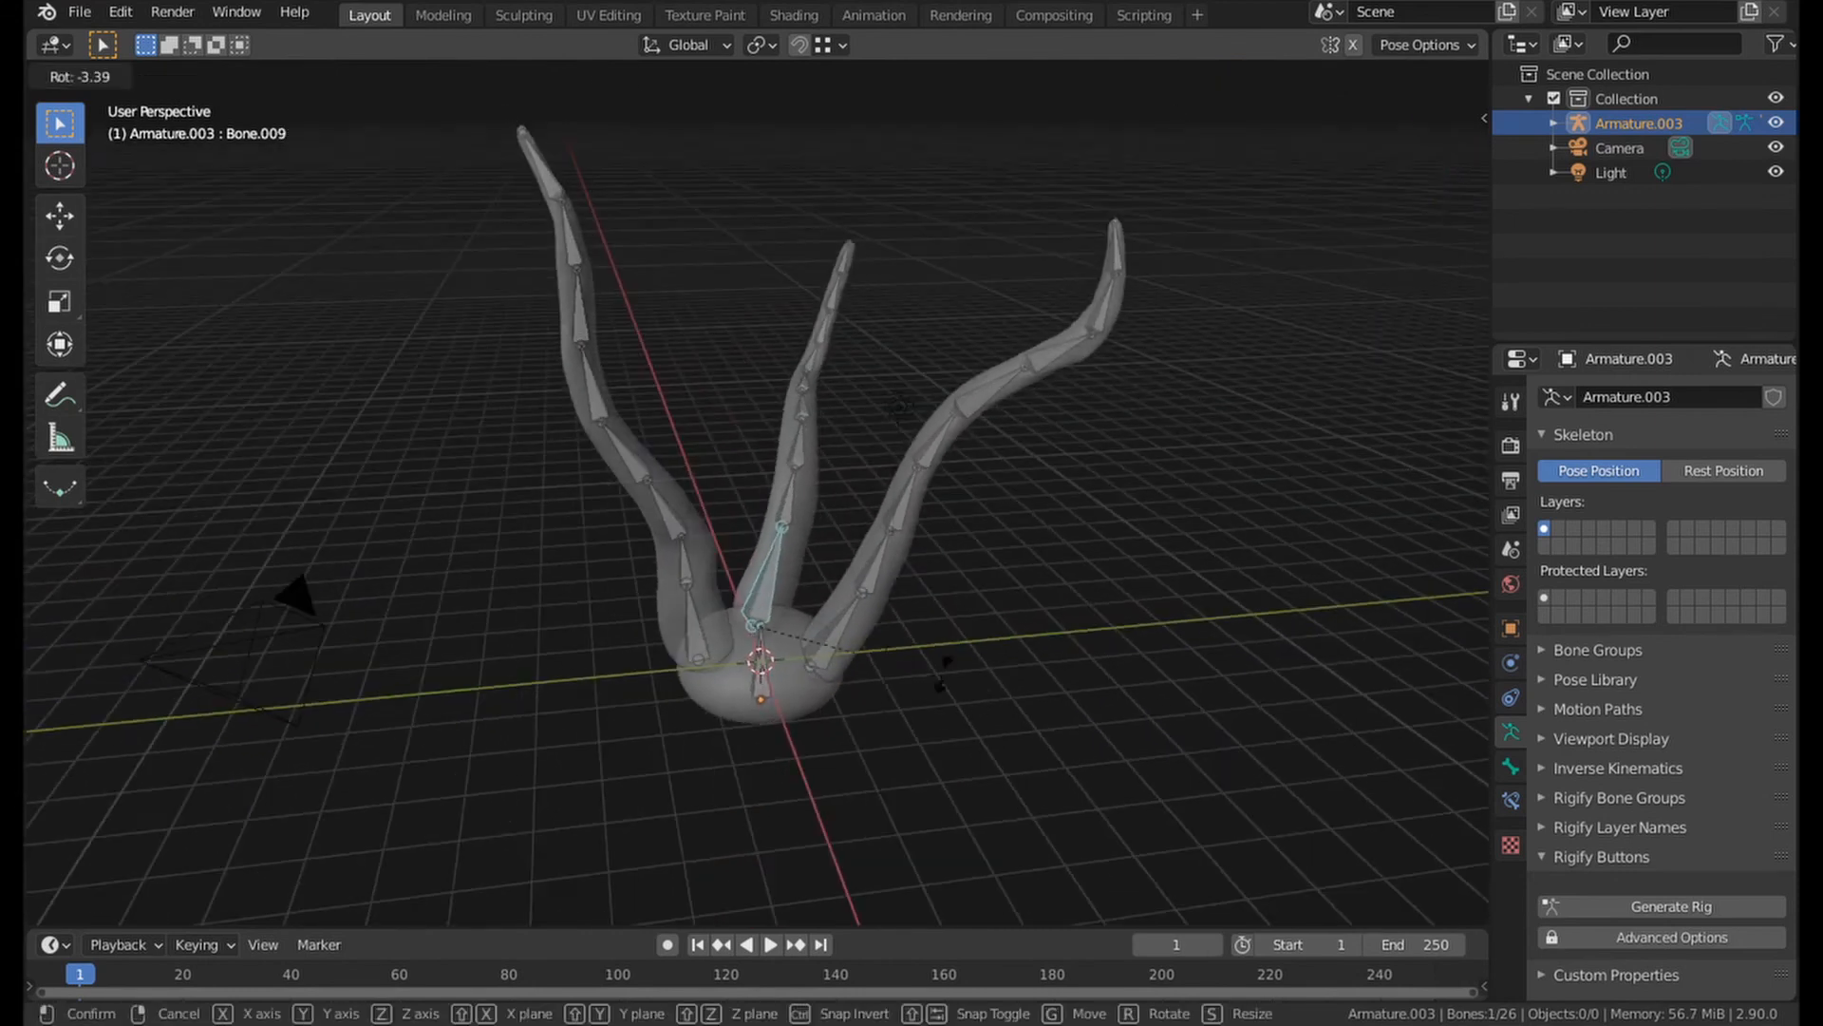
left_click(929, 579)
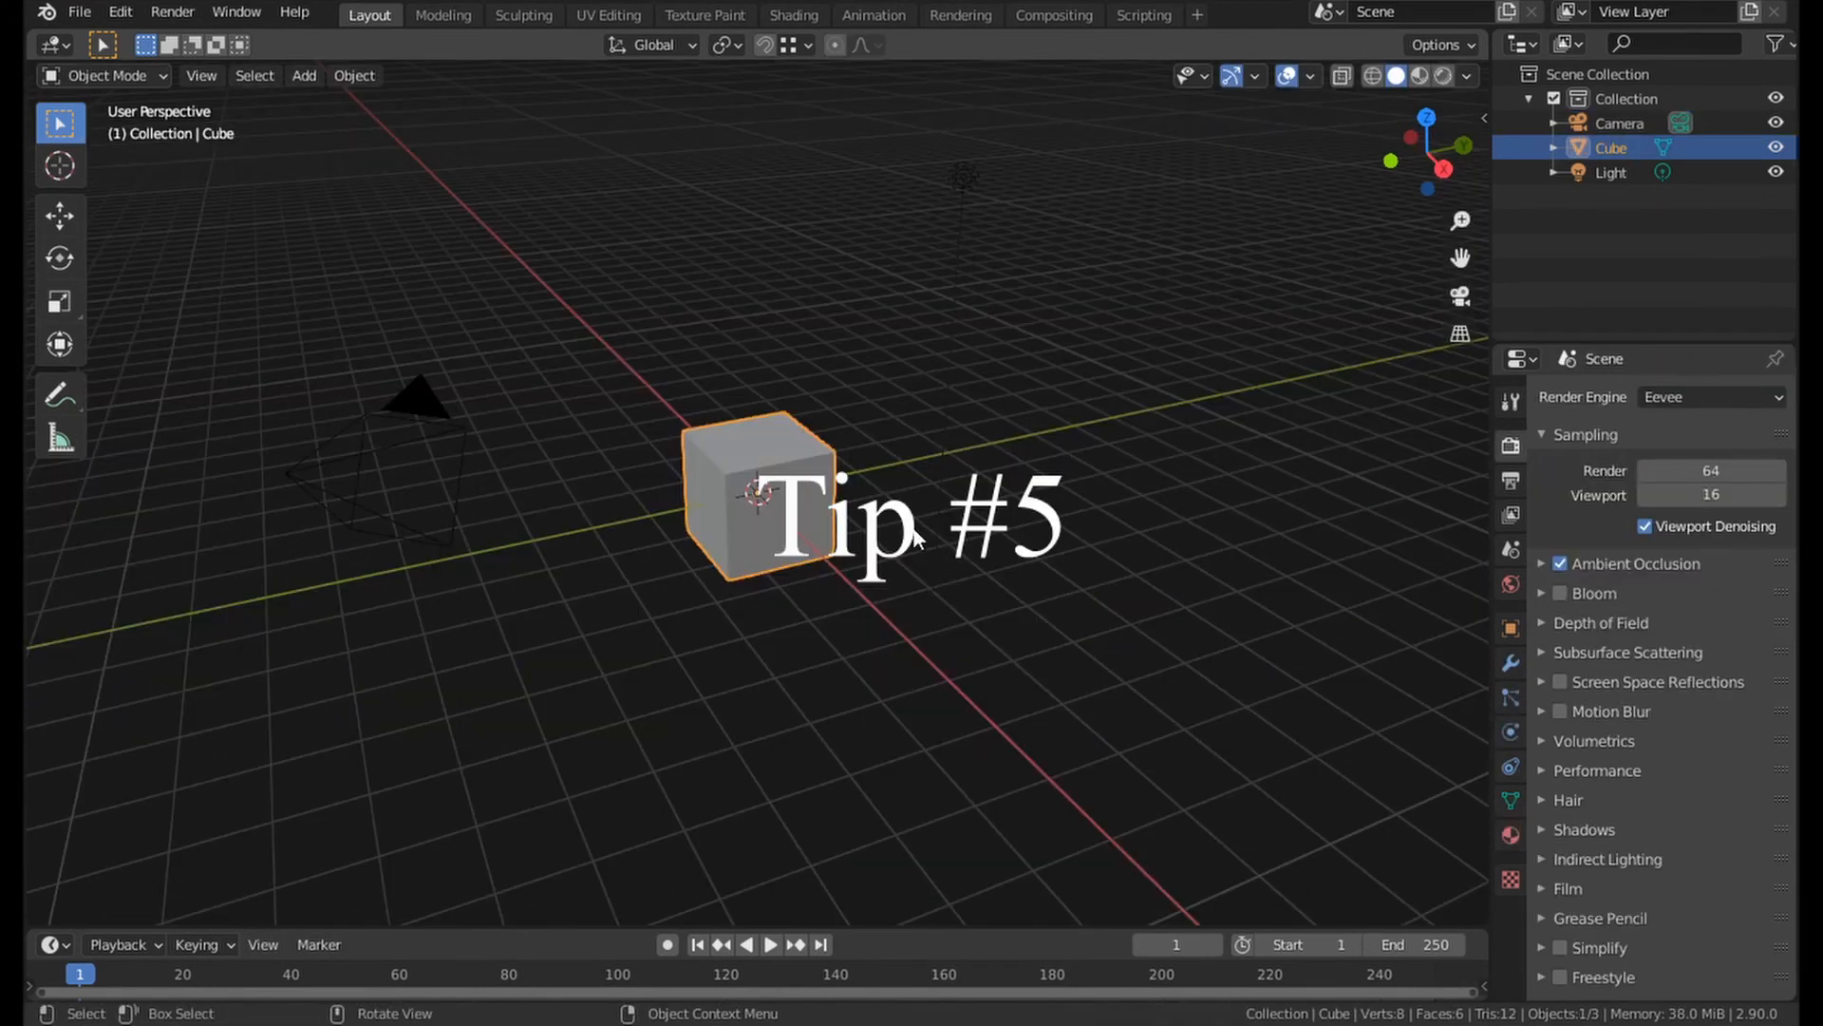
Enlarge the timeline and insert a rotation keyframe for the default cube at frame 1.
left_click_drag(442, 928, 446, 738)
key("i")
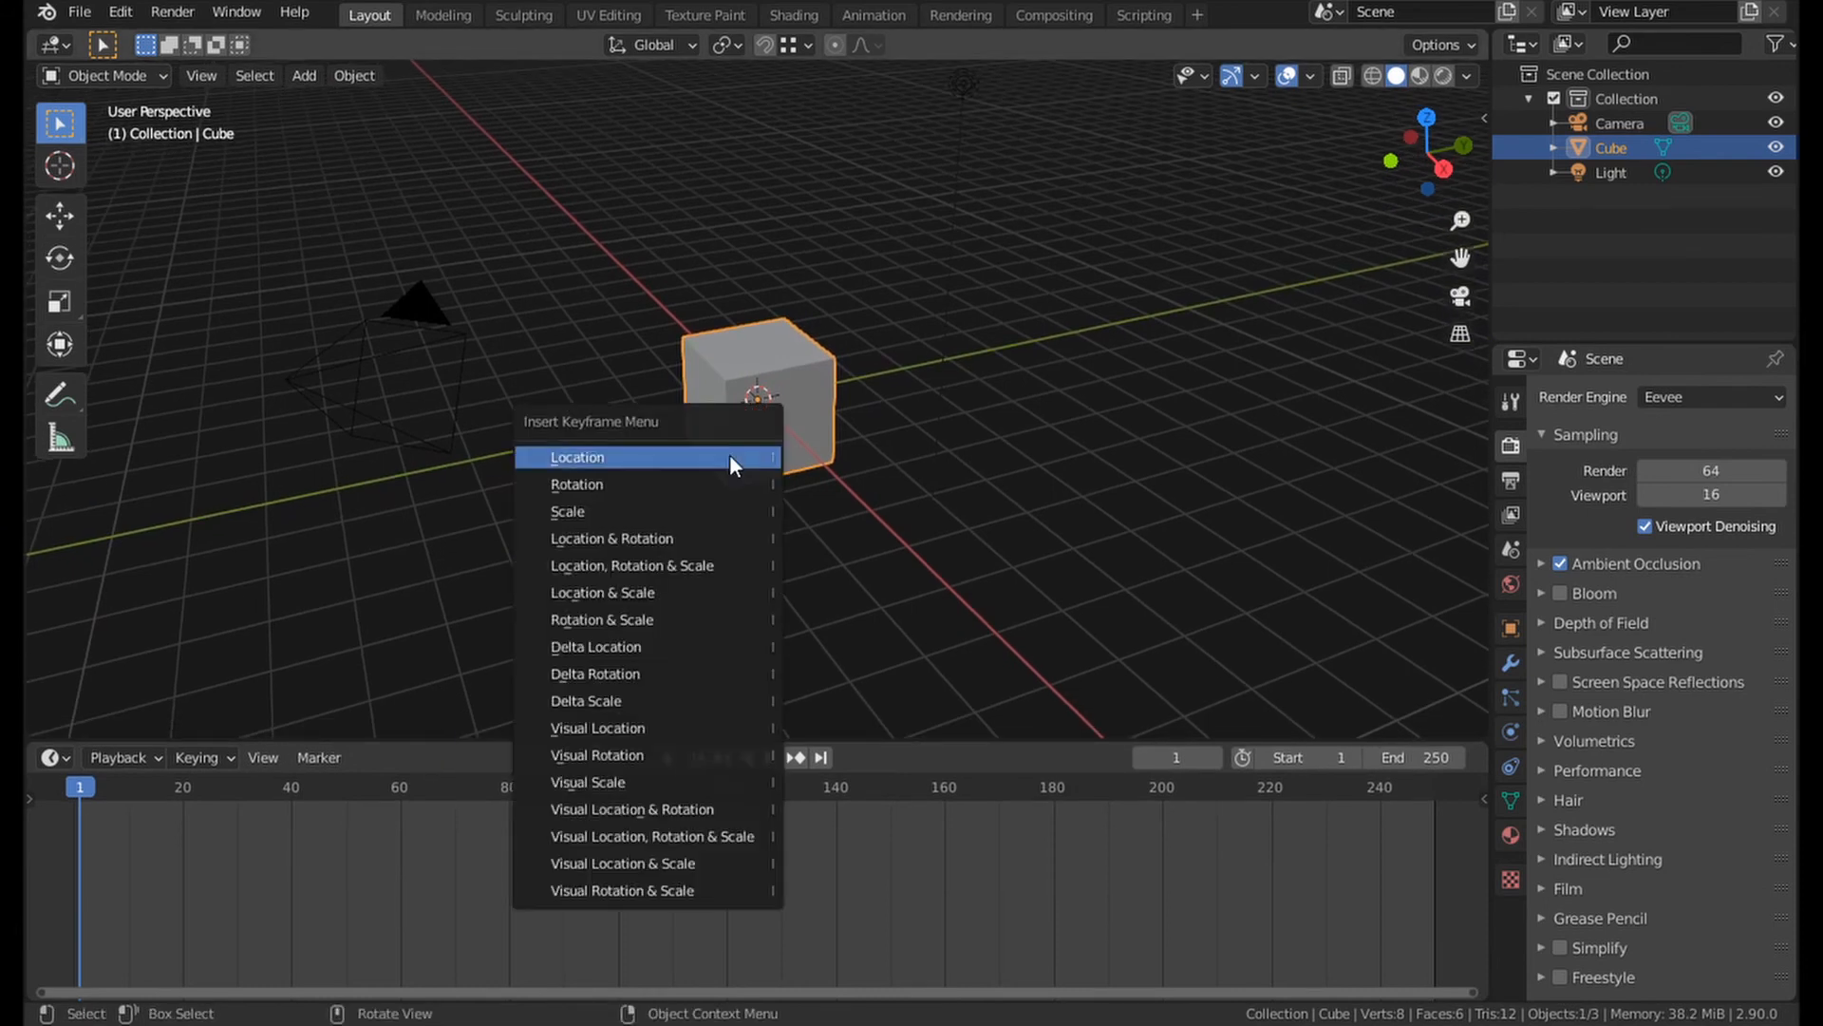
left_click(730, 496)
At frame 250, rotate the cube about 360 degrees around the Z axis and insert a rotation keyframe.
key("shift+Right")
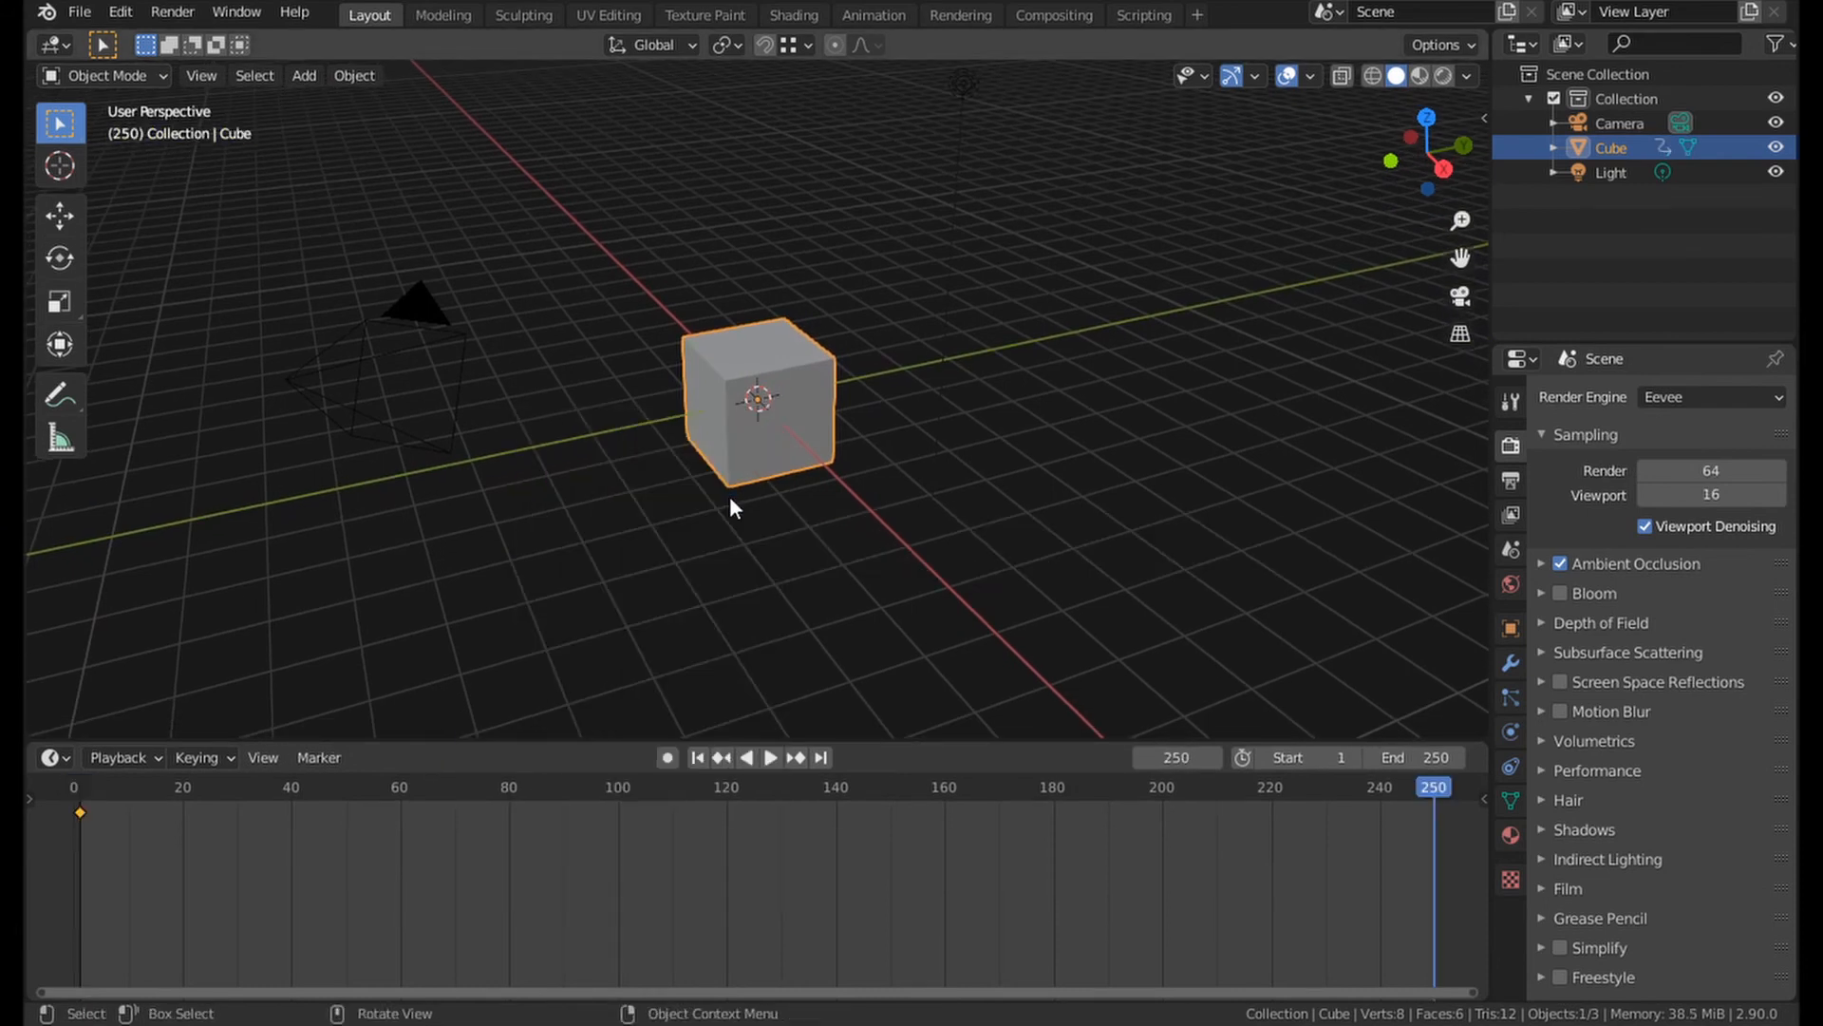
key("r")
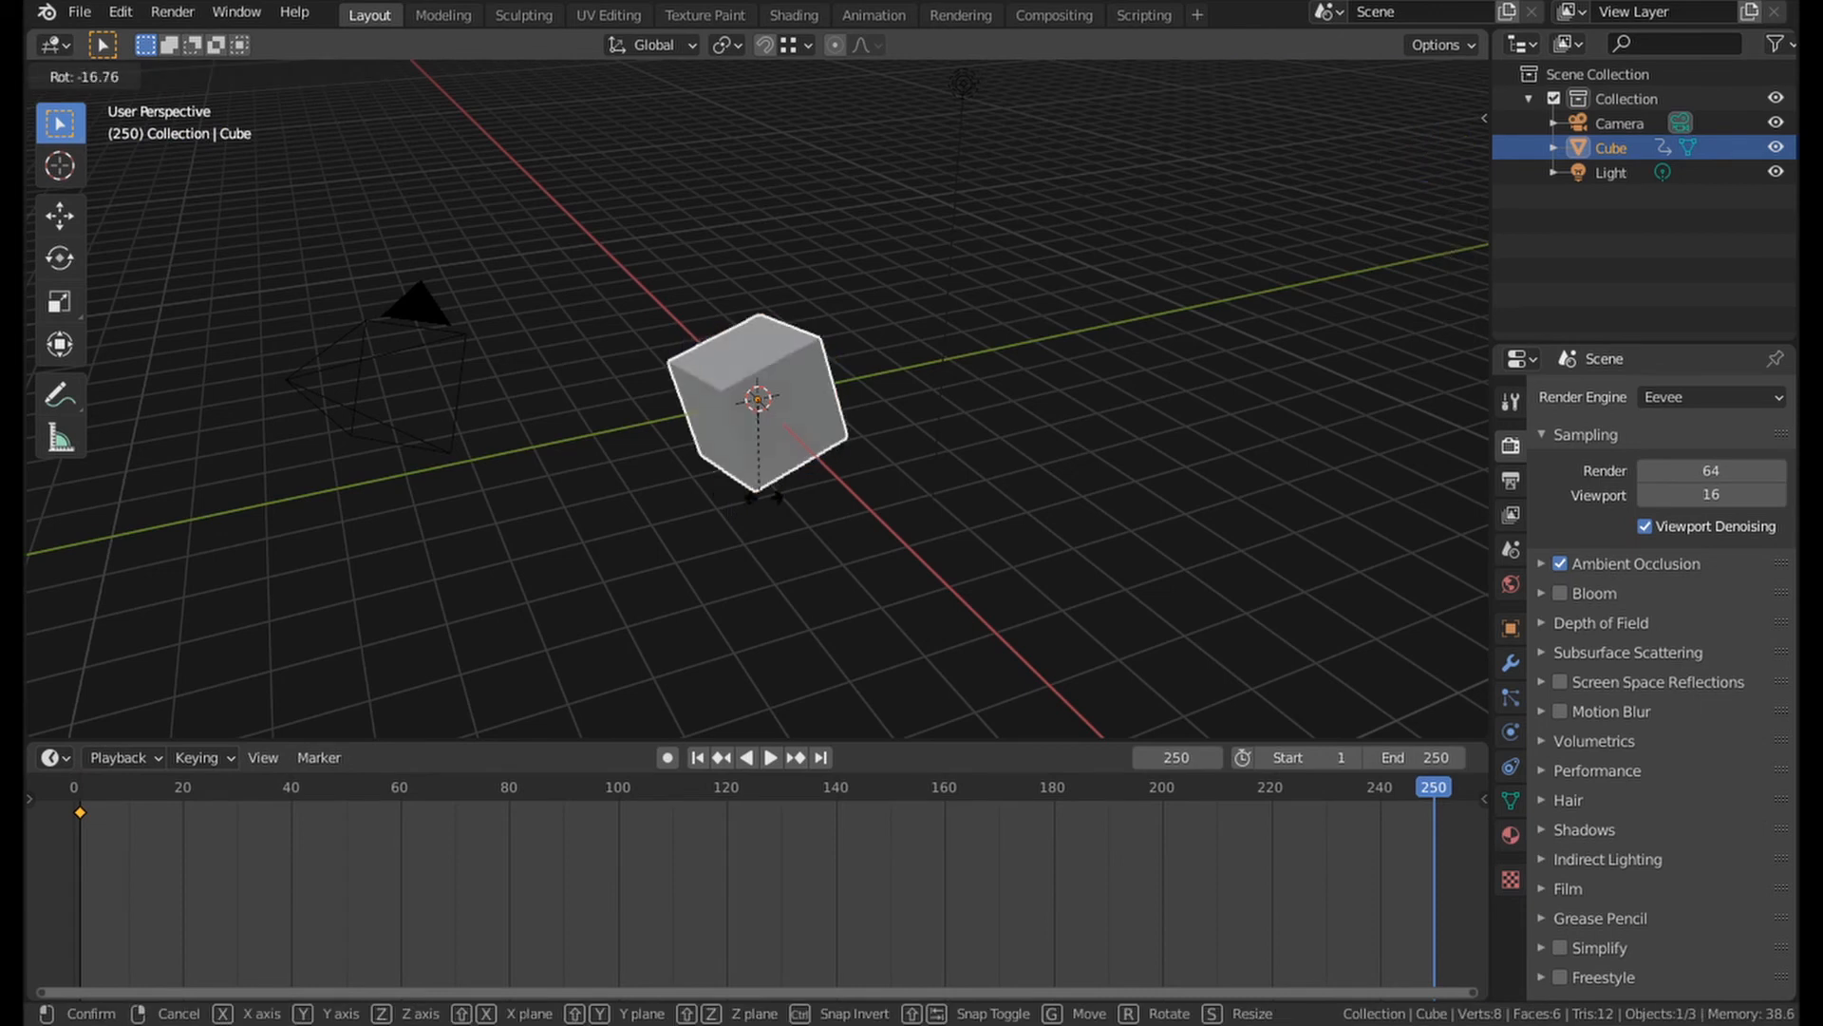
key("z")
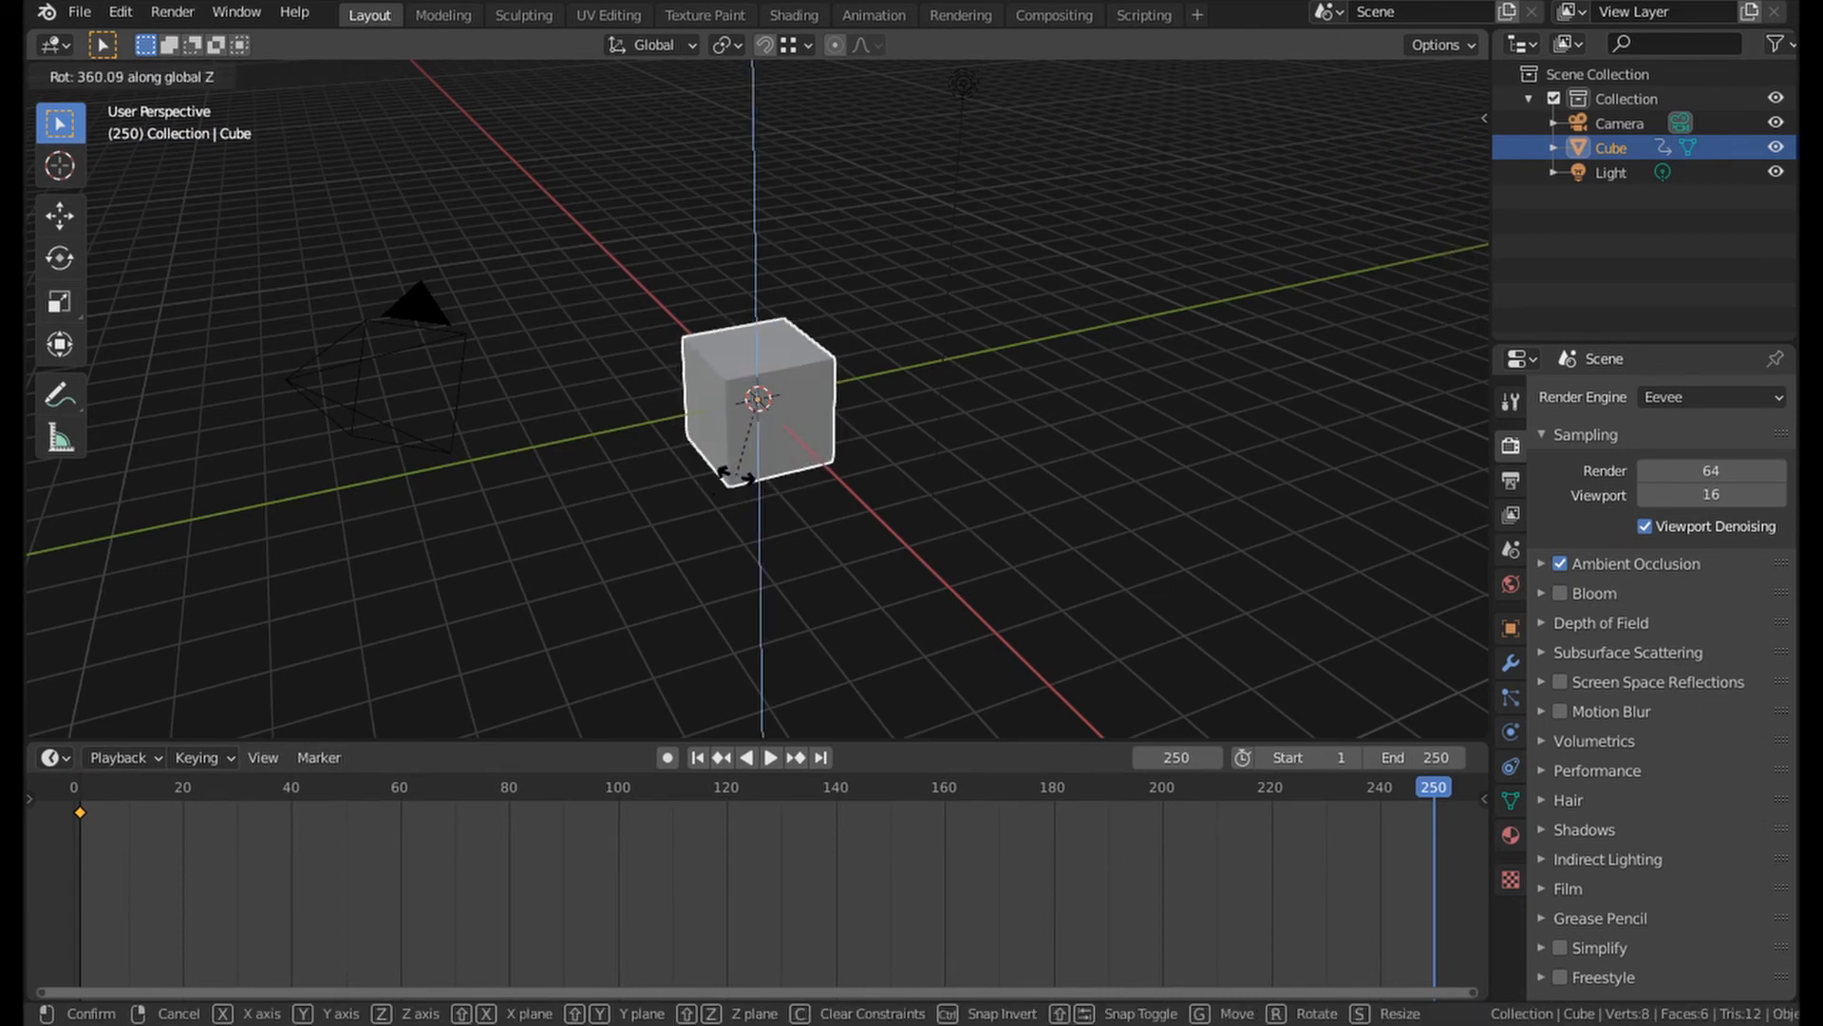
left_click(735, 475)
key("i")
left_click(735, 475)
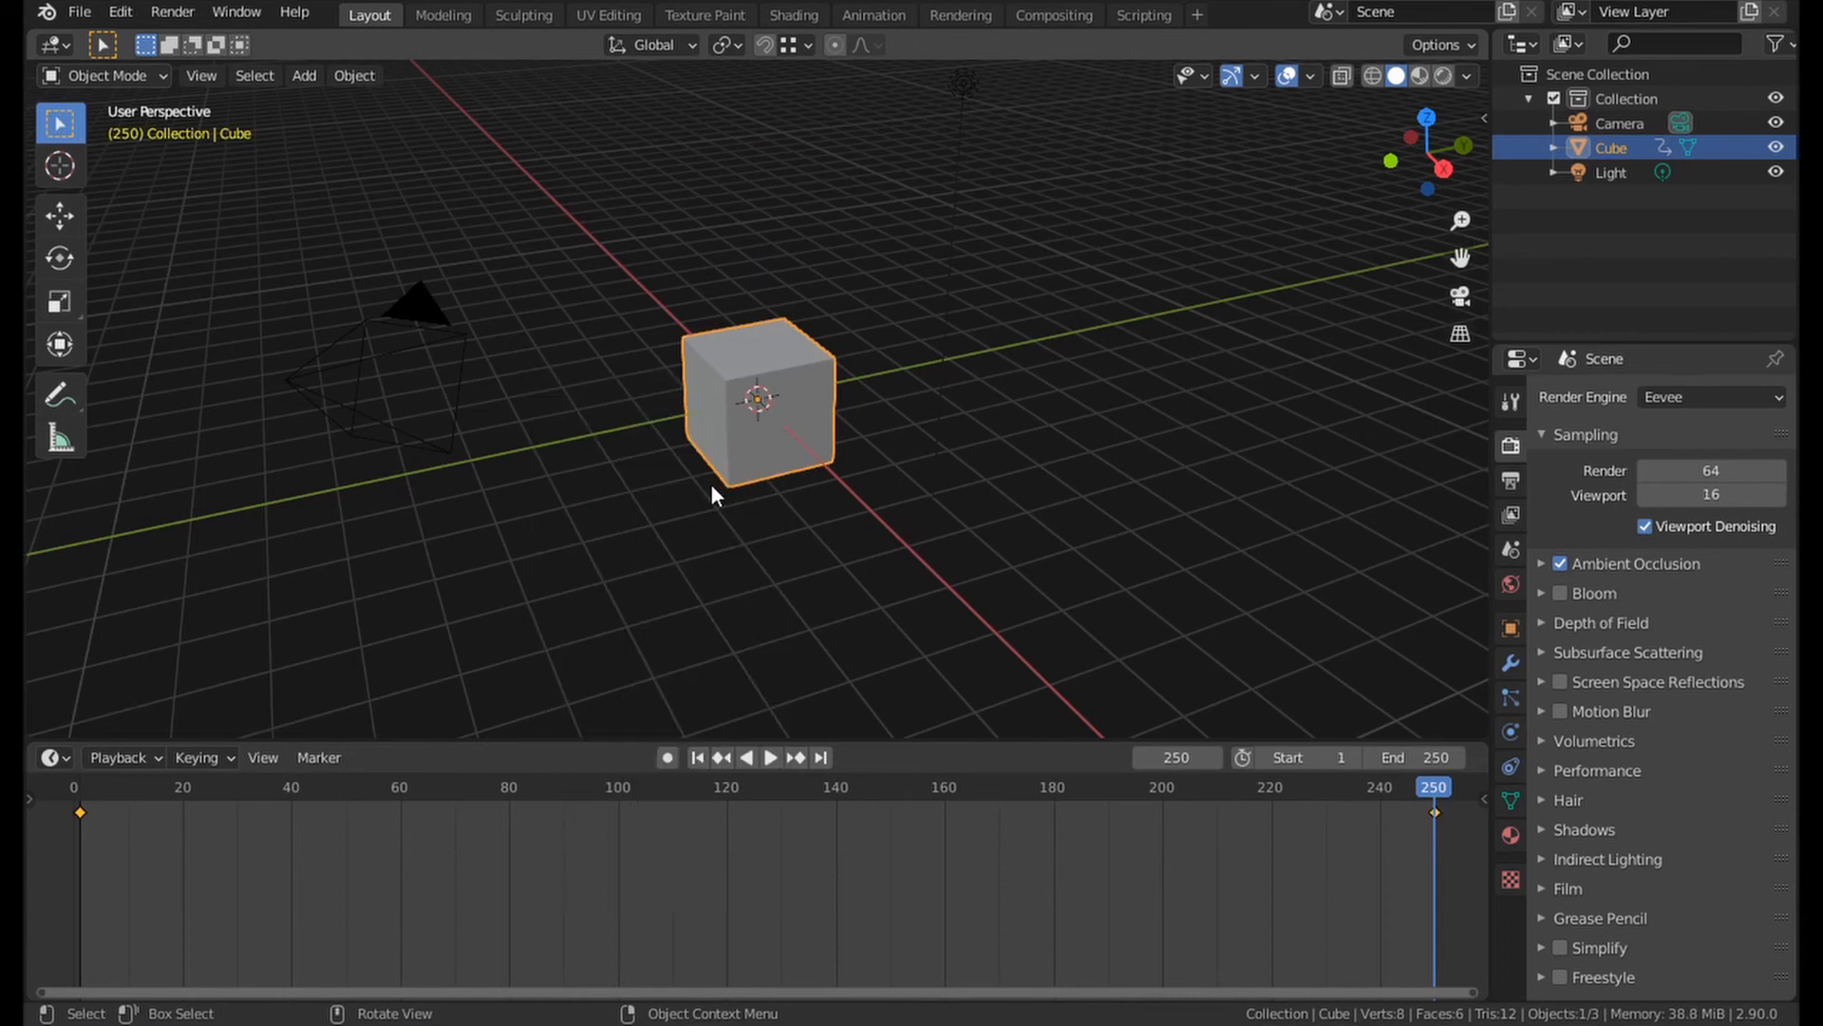
Set the cube's keyframe interpolation to Linear and play the animation.
key("t")
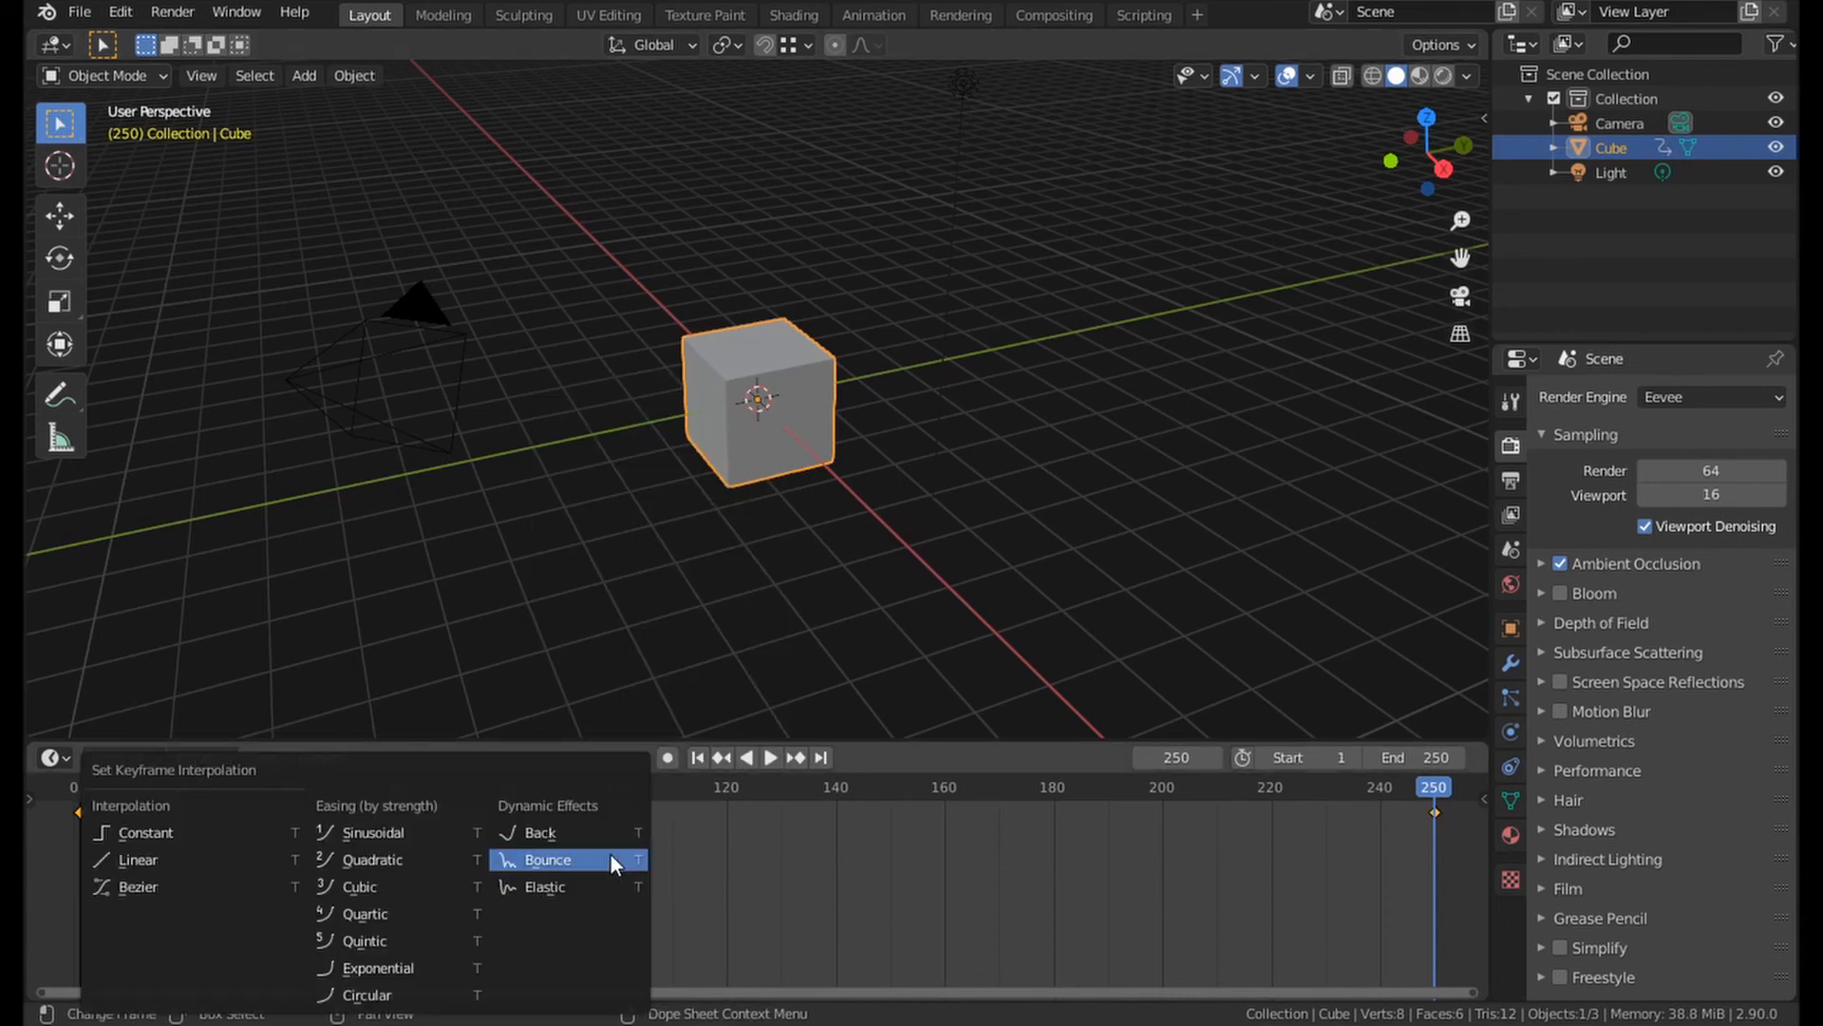
left_click(150, 859)
key("space")
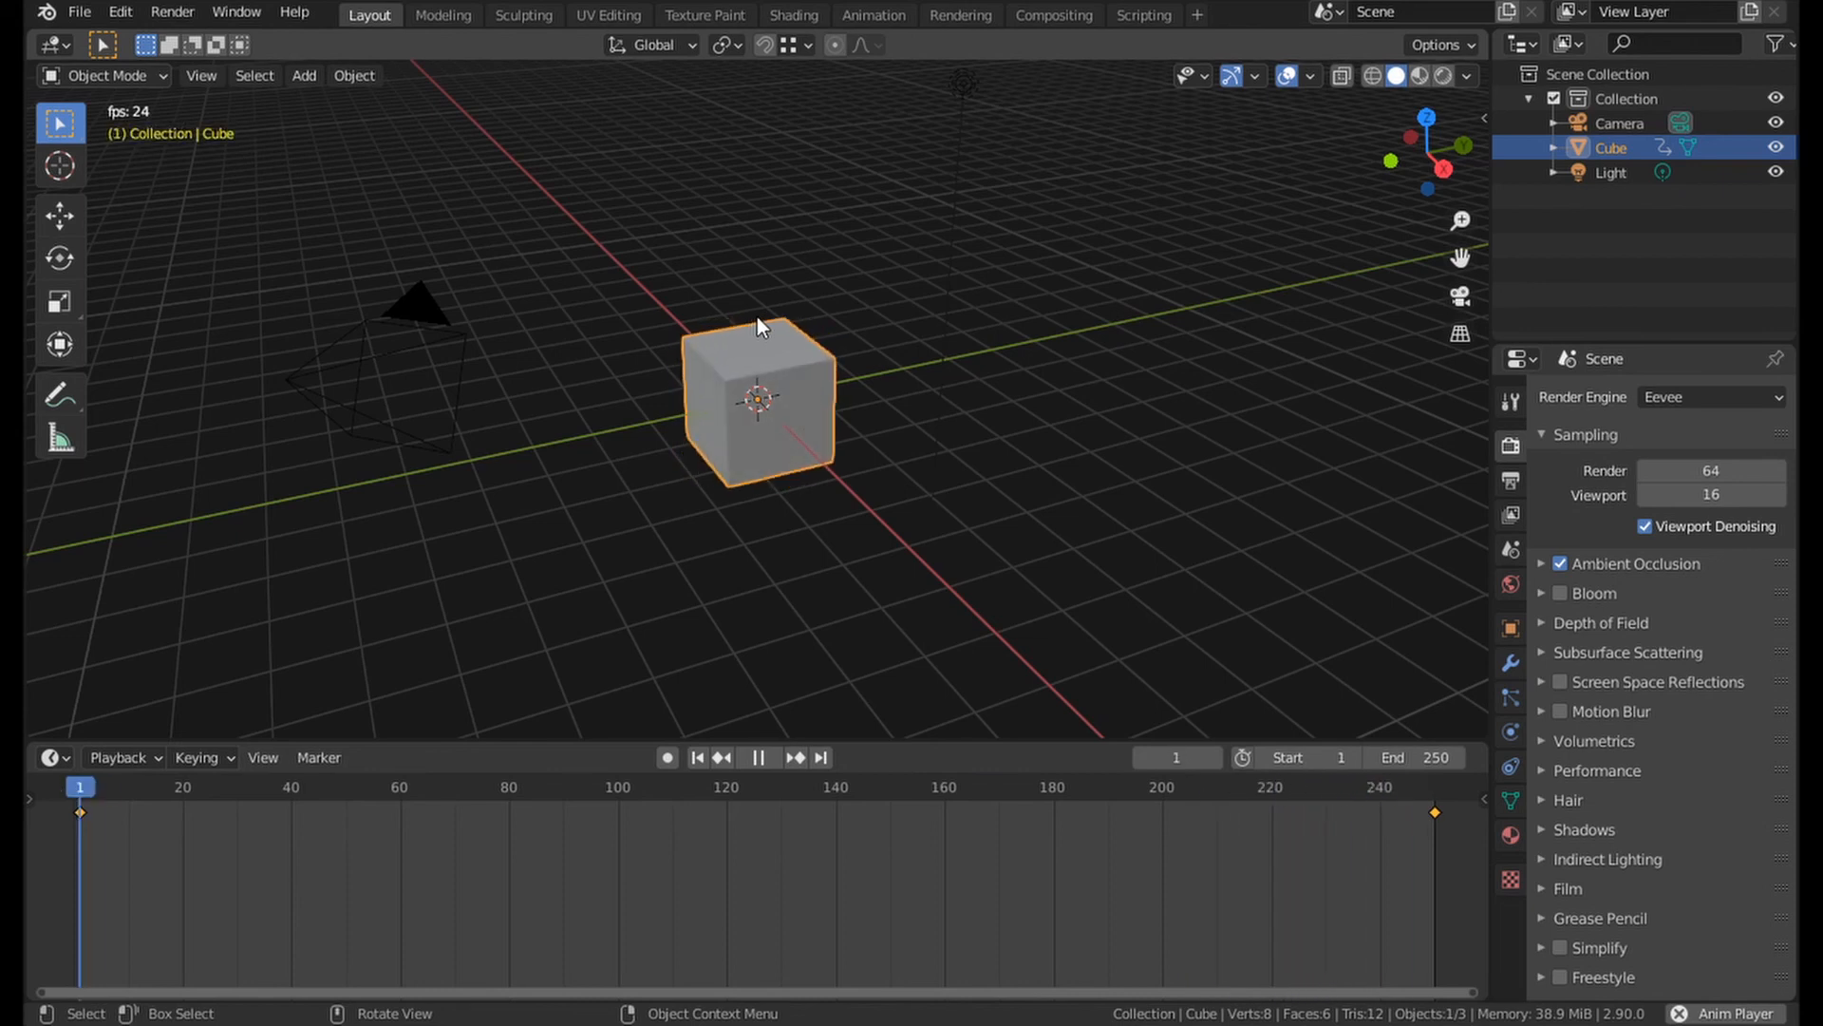
Delete the cube's rotation keyframes and clear its rotation.
key("x")
left_click(848, 836)
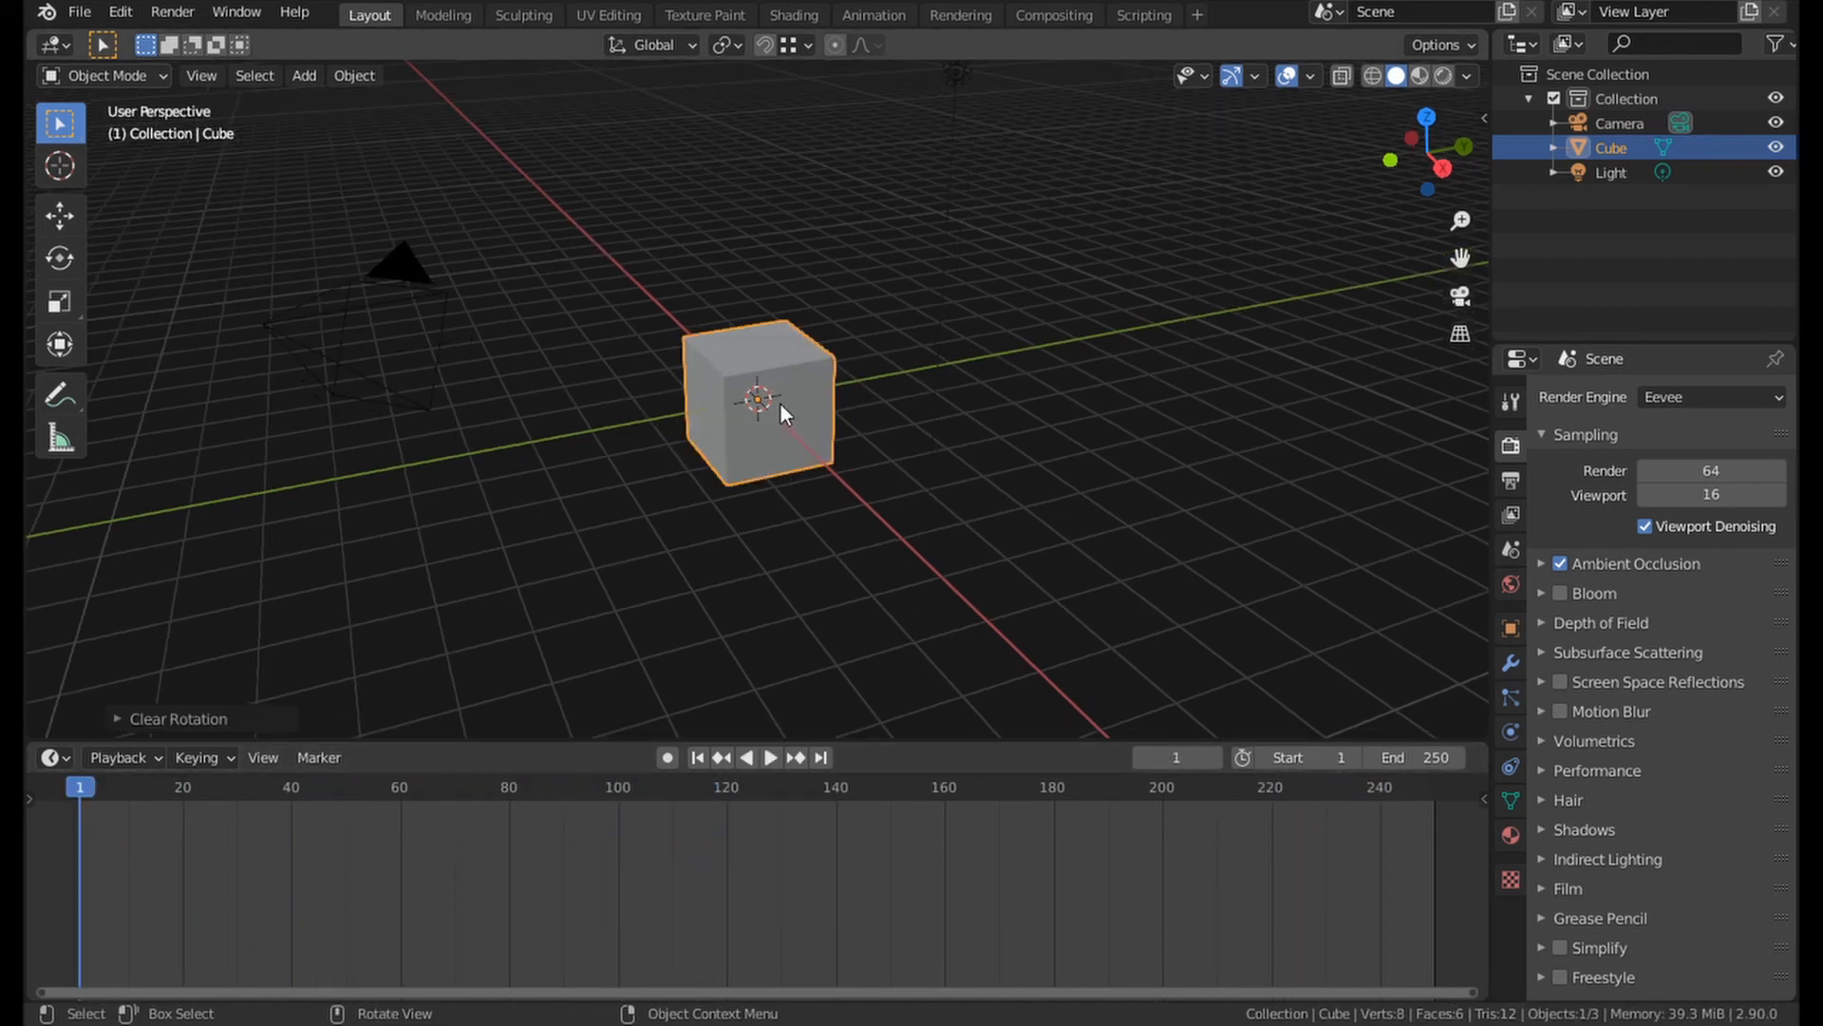
Drive the cube's Z rotation with the expression #frame/250*2*pi.
key("n")
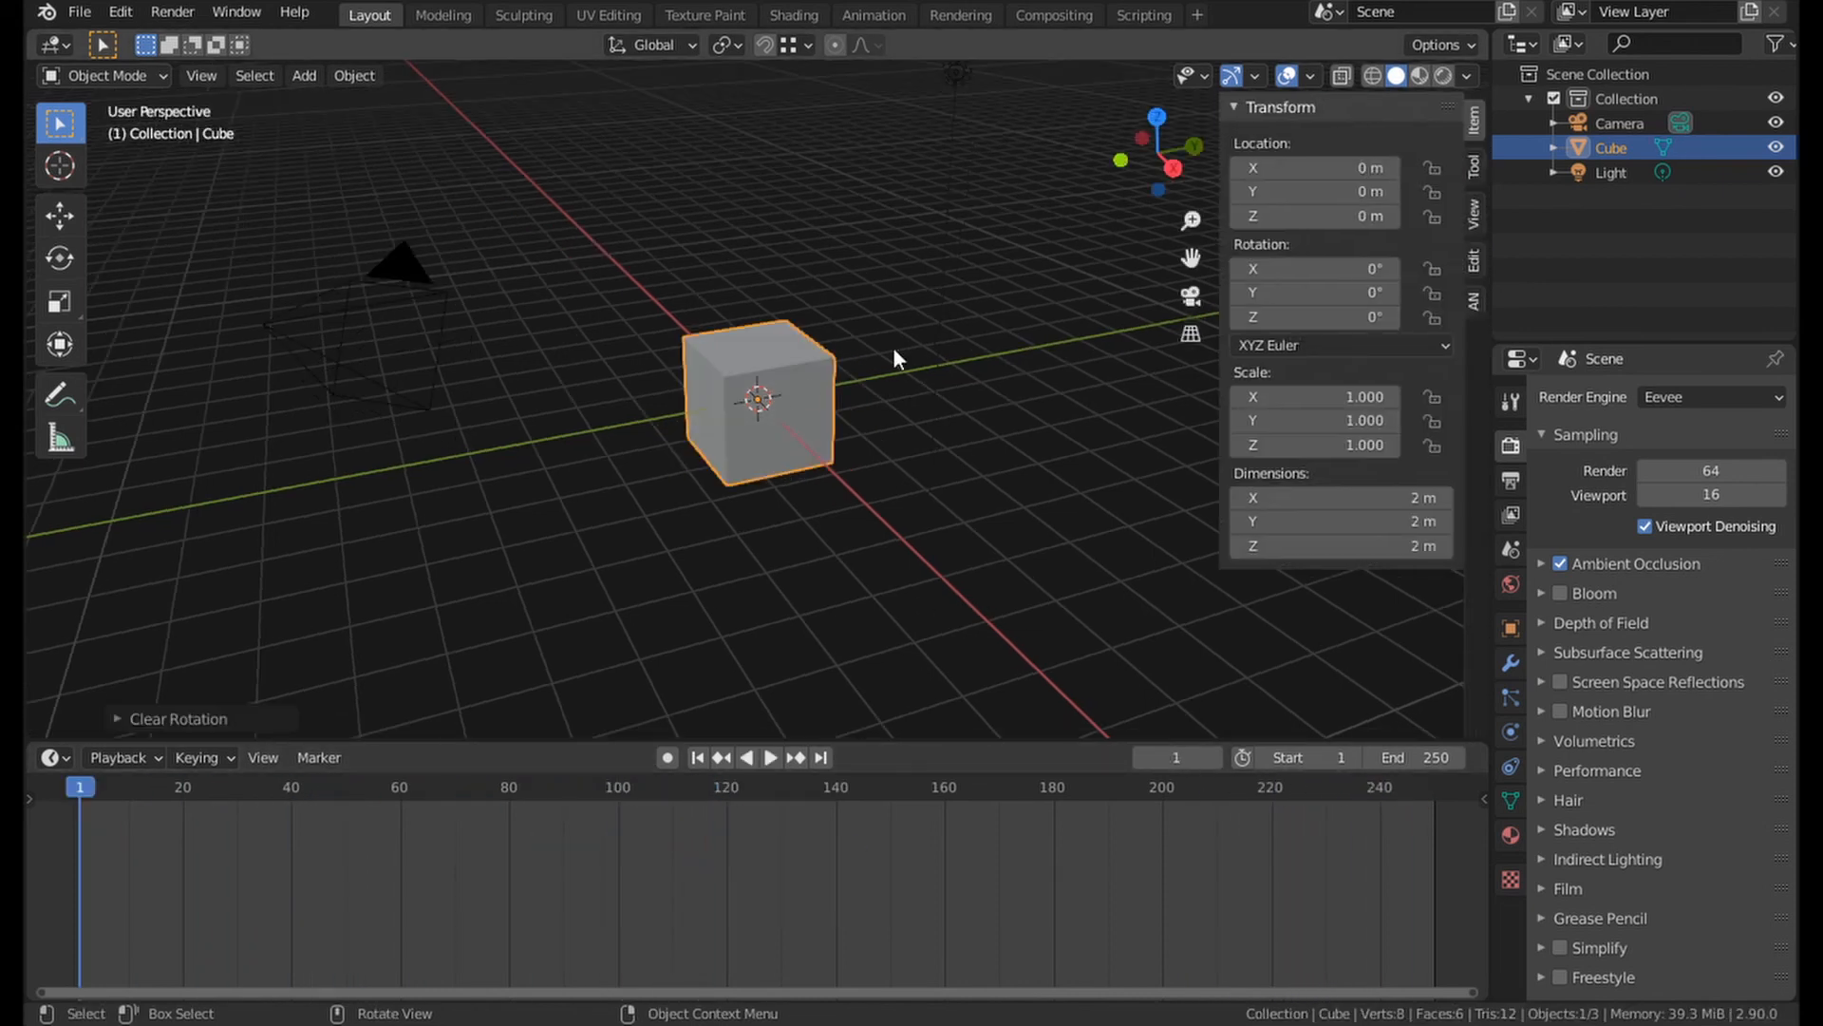
left_click(1313, 316)
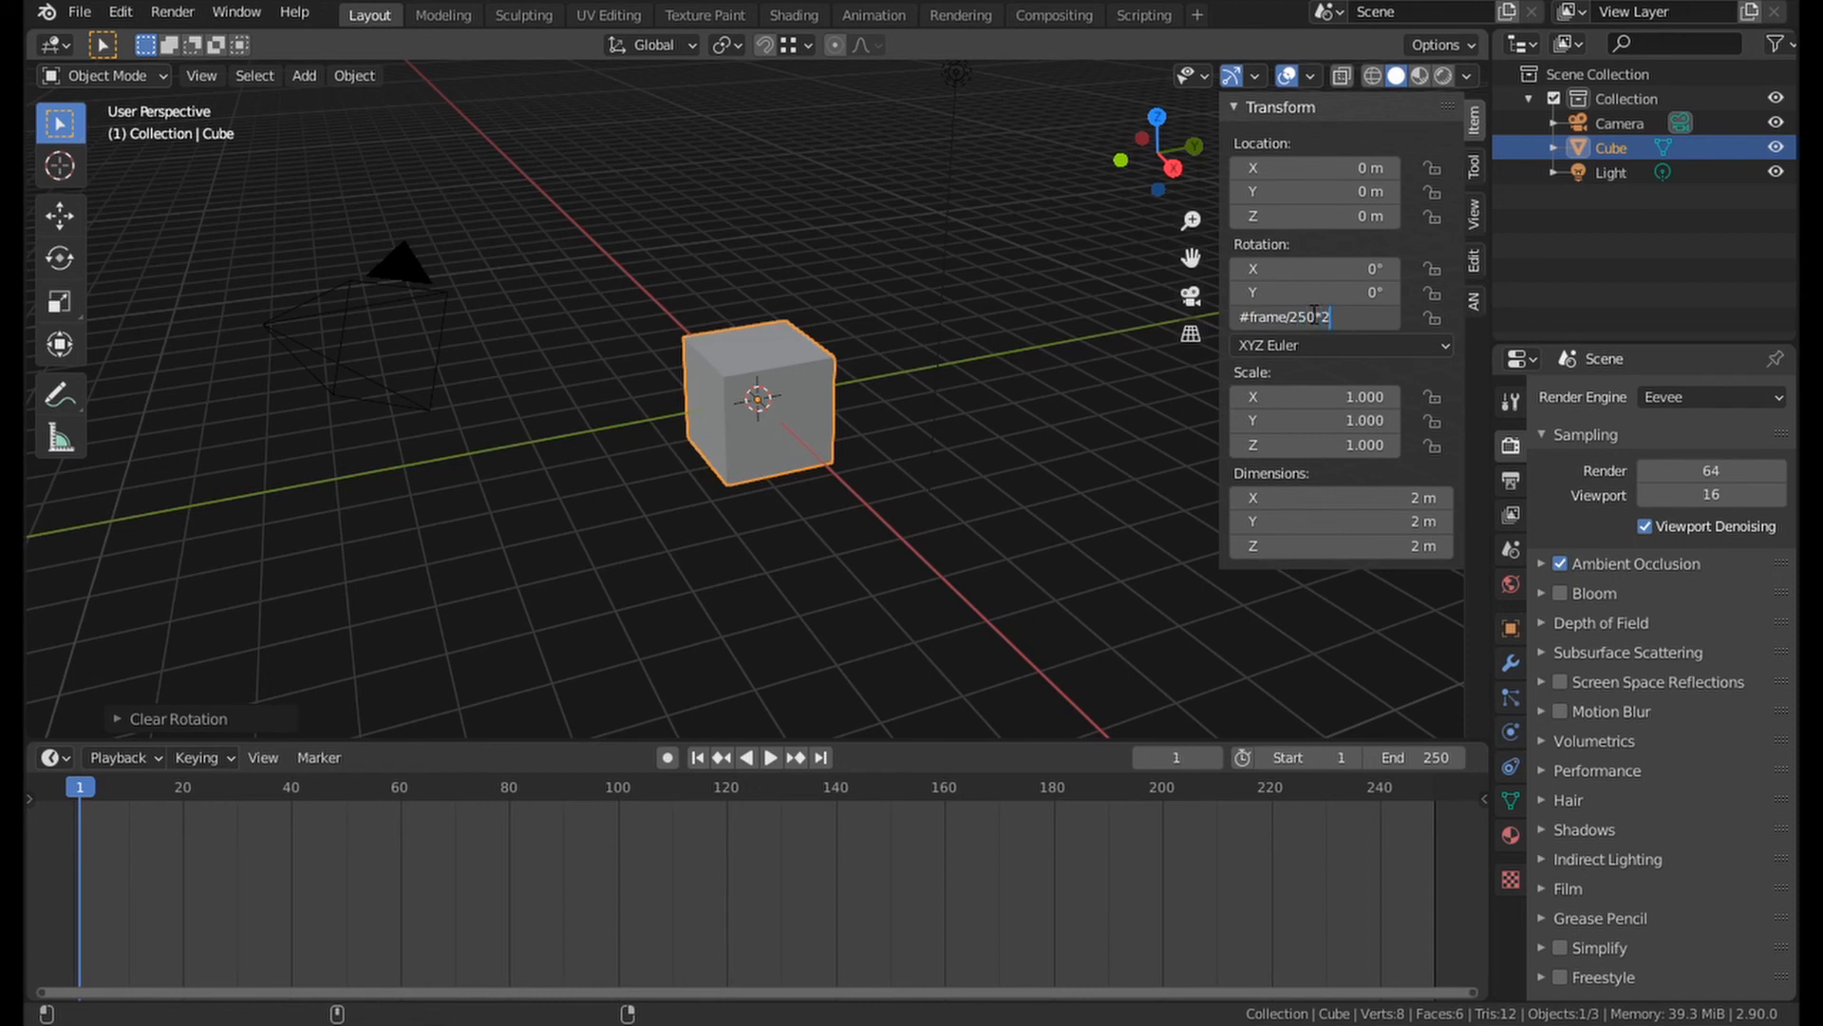
type("#frame/250*2*pi")
key("Return")
Play the animation and examine the cube's driven rotation from several angles.
key("space")
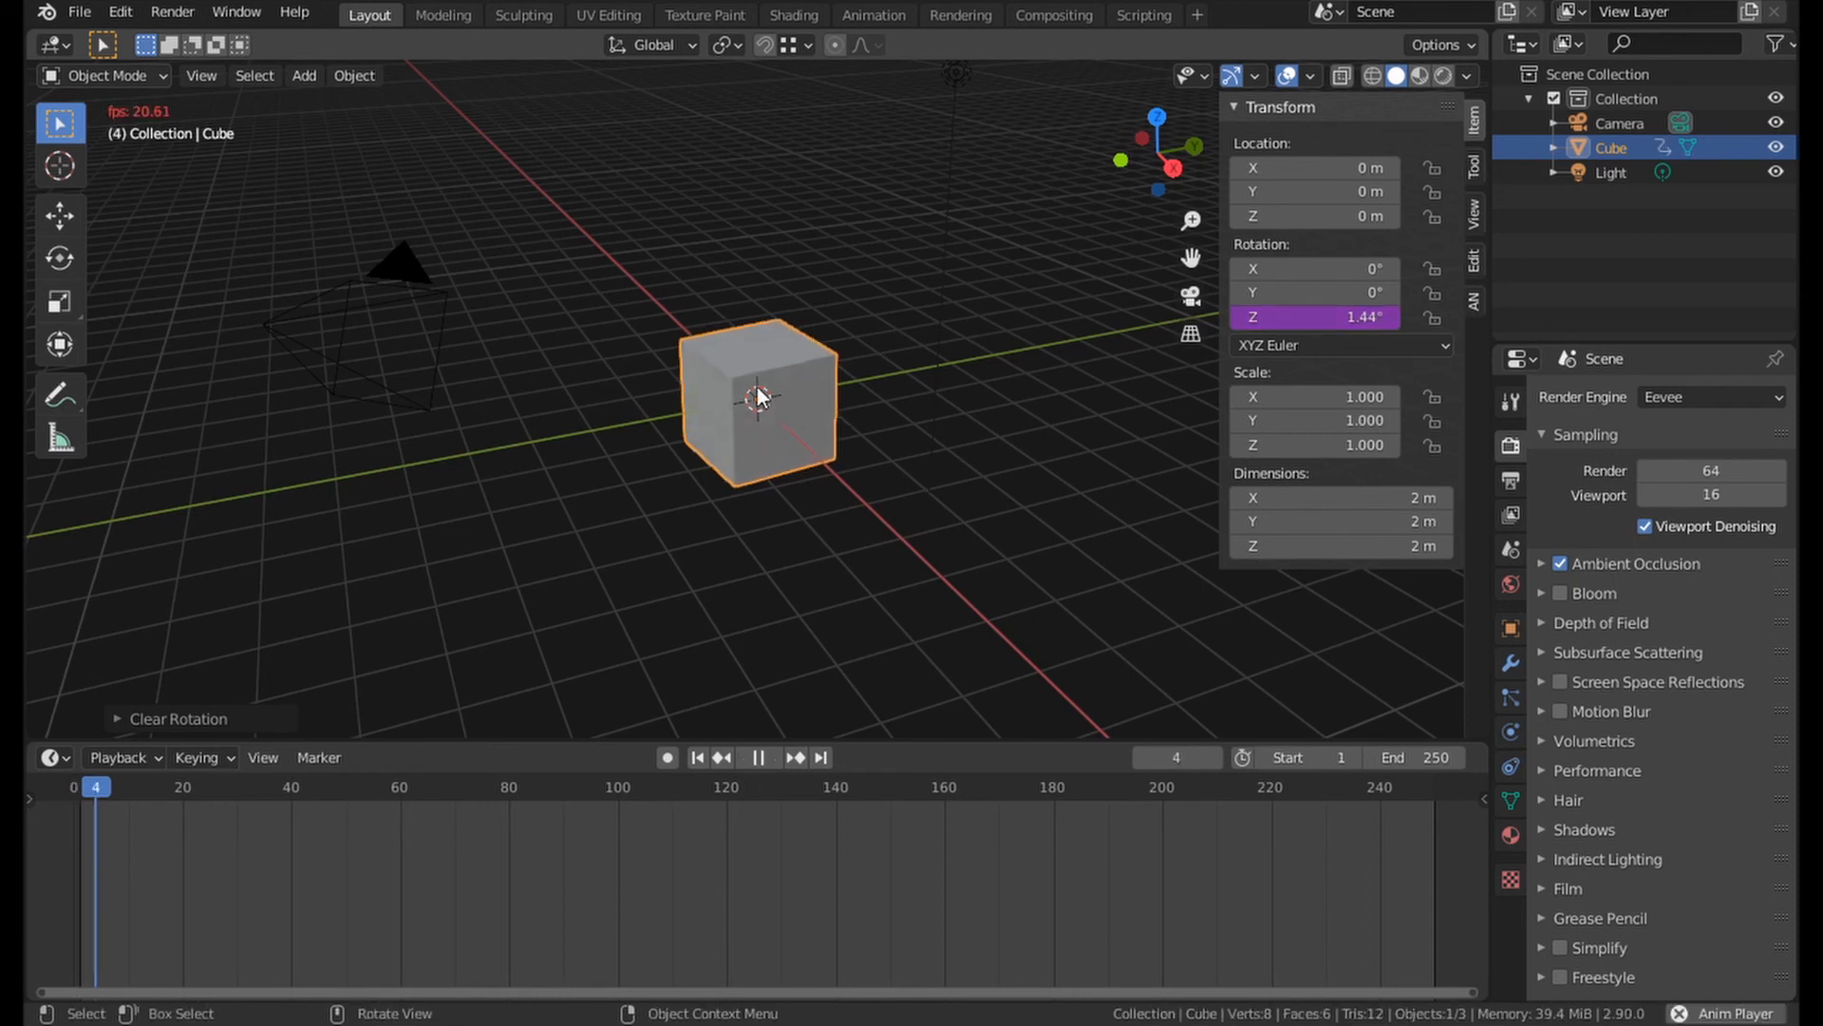
scroll(904, 479, "up", 4)
middle_click_drag(904, 478, 761, 492)
scroll(821, 560, "down", 3)
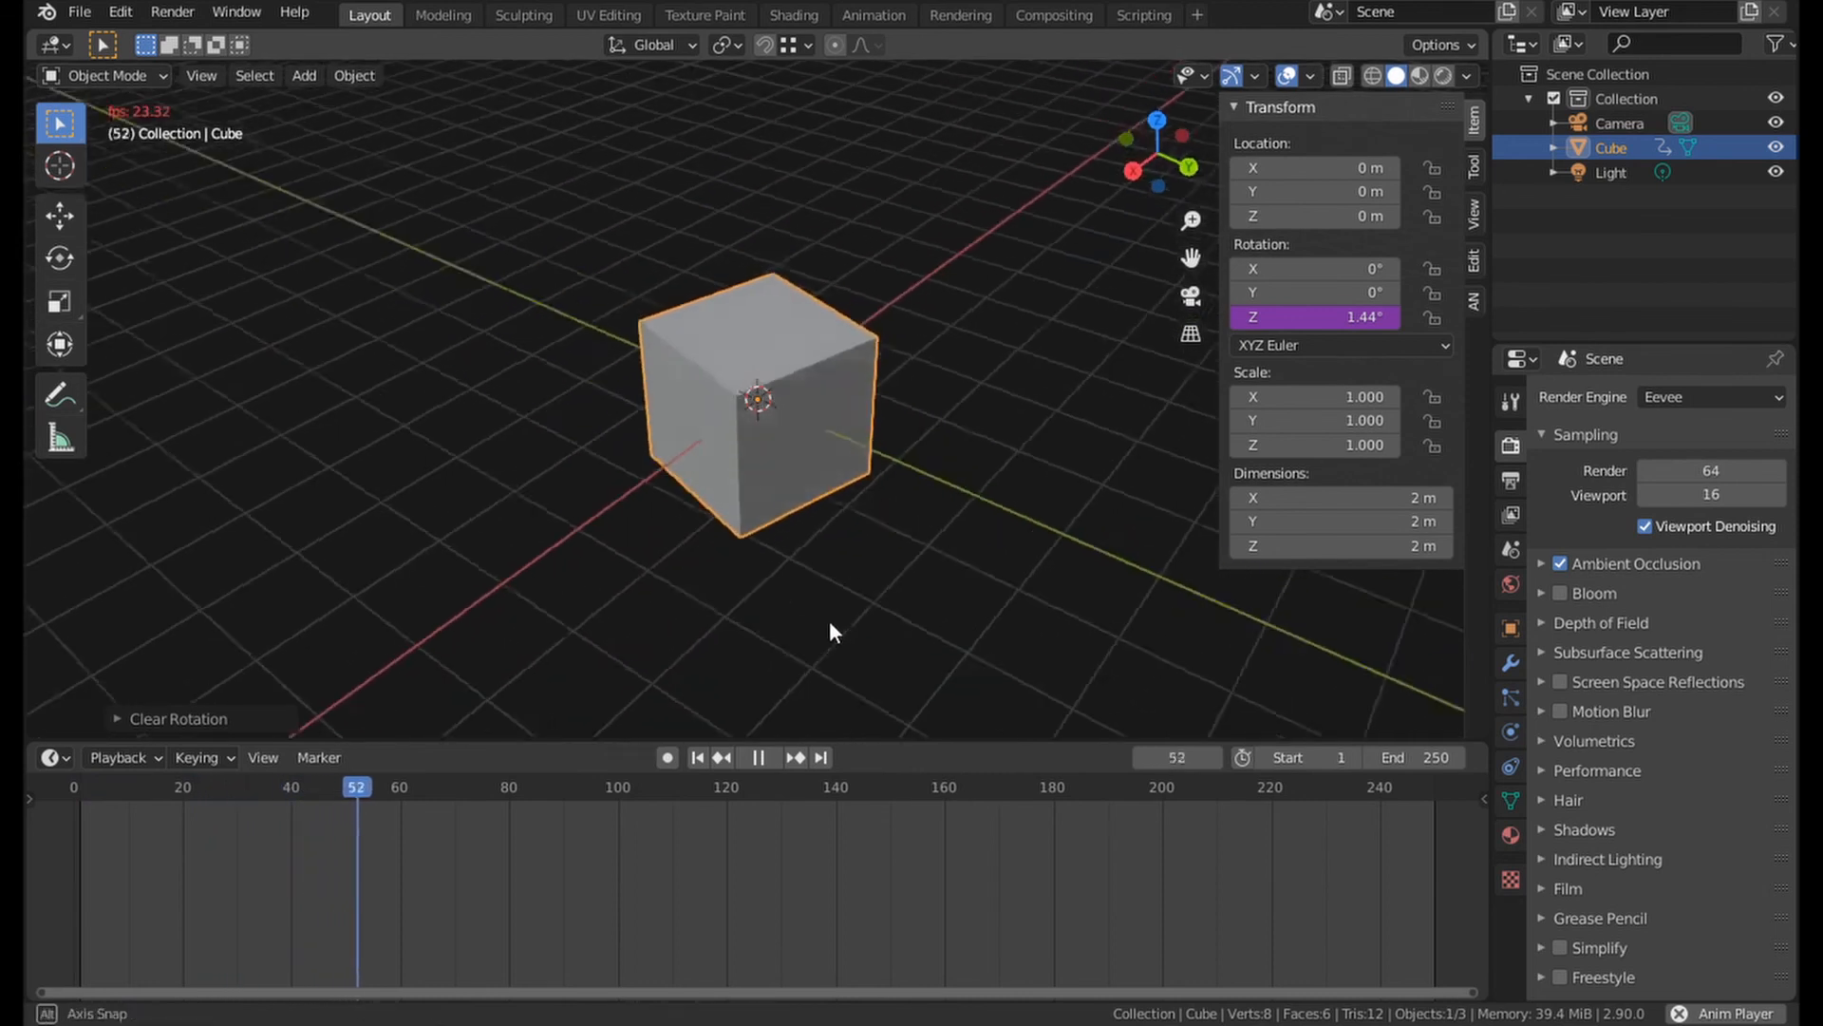
middle_click_drag(830, 631, 675, 635)
middle_click_drag(879, 611, 639, 588)
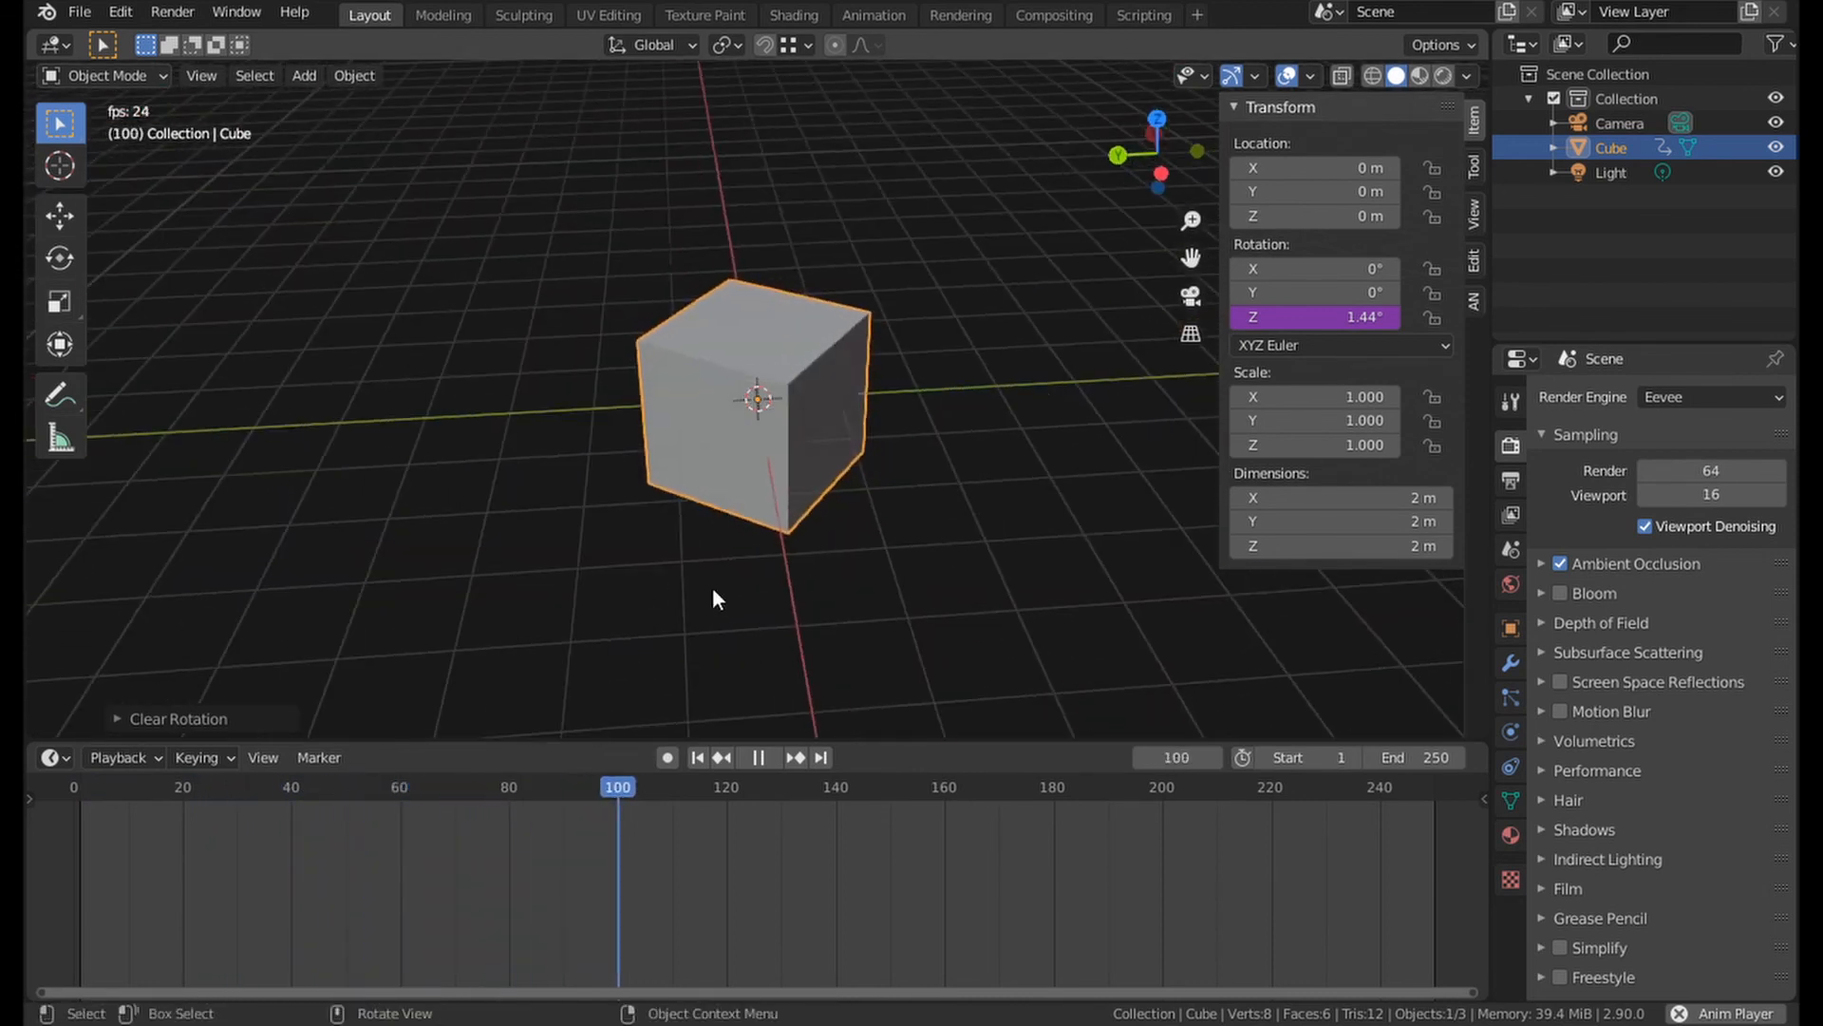
middle_click_drag(899, 584, 623, 598)
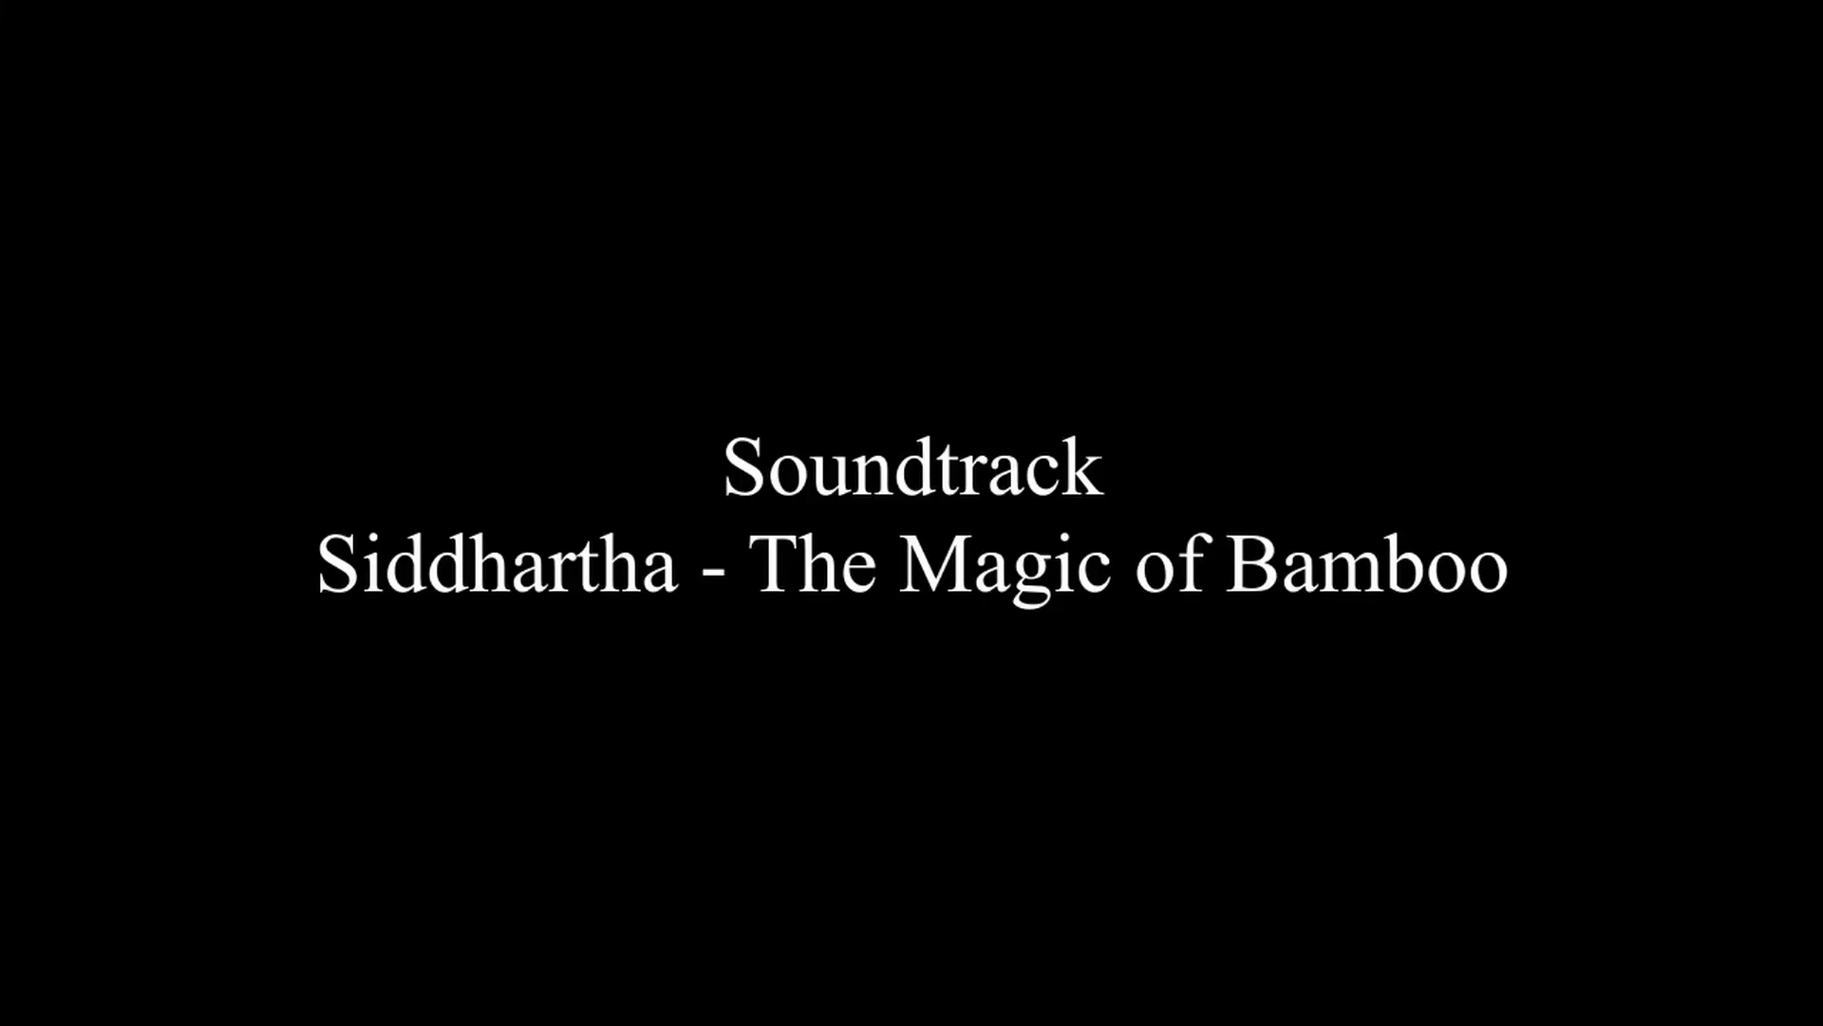